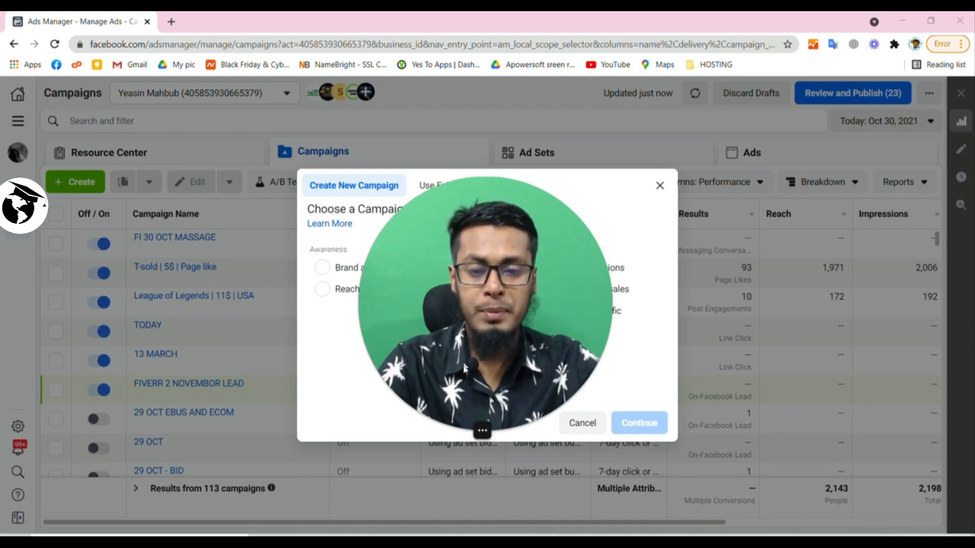
{"action": "mouse_move", "coordinate": [467, 436]}
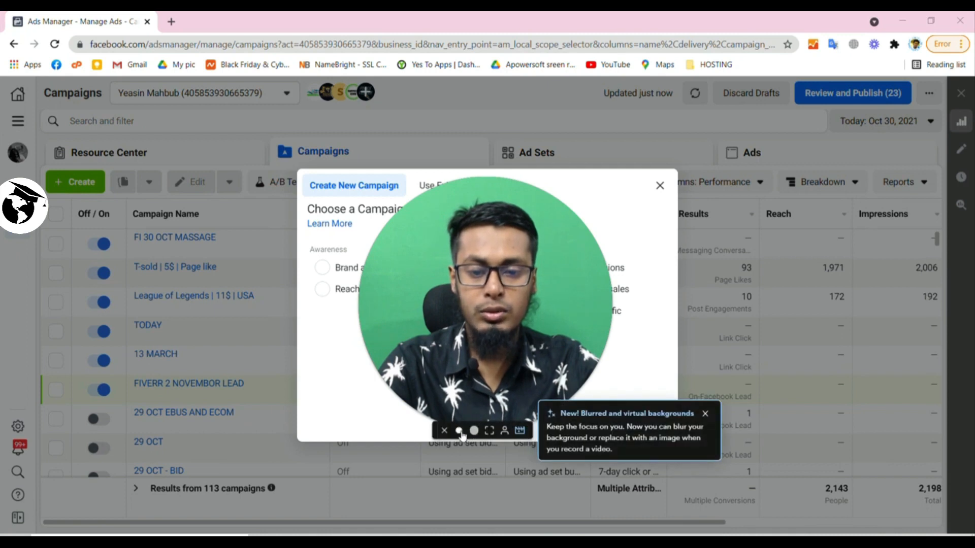
{"action": "left_click", "coordinate": [459, 431]}
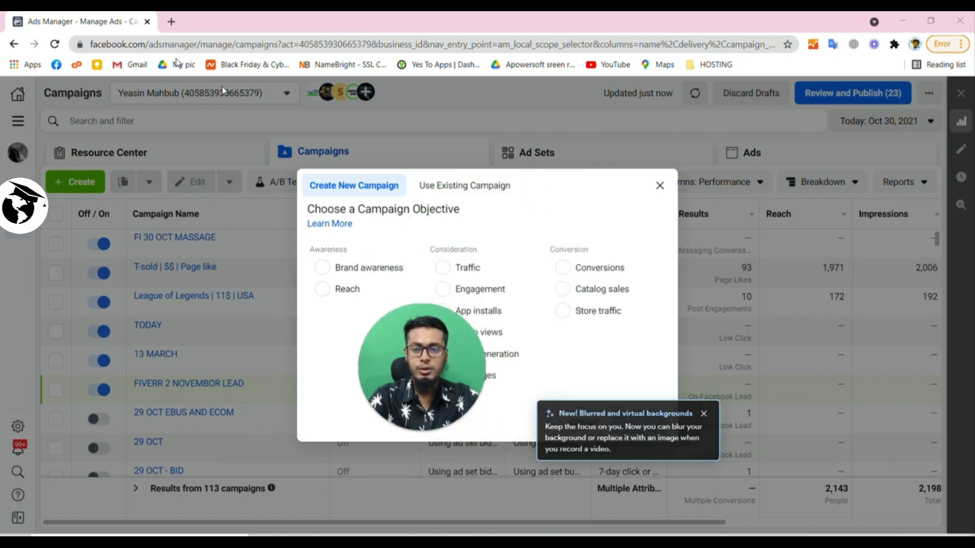
Step: Open the Facebook page facebook.com/shikhboami in a new browser tab
{"action": "left_click", "coordinate": [171, 21]}
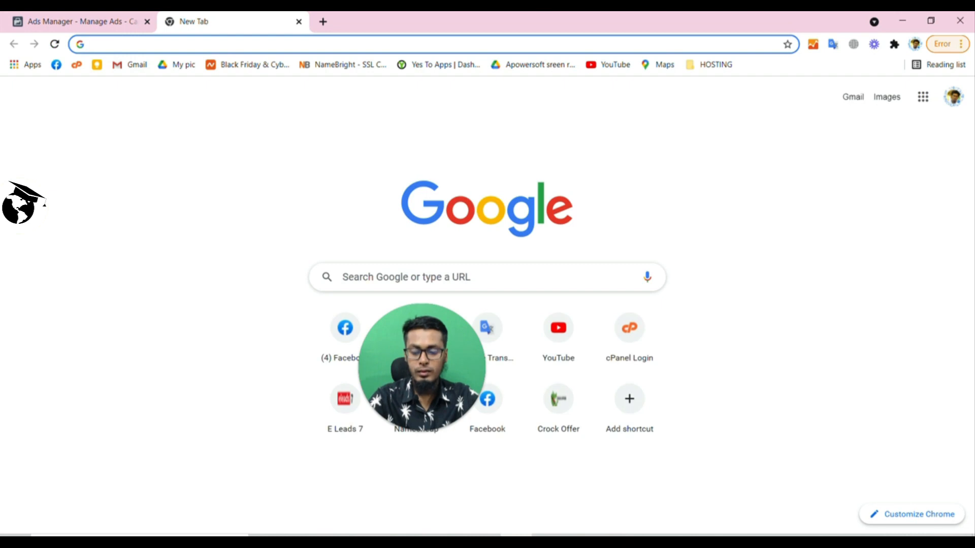
{"action": "type", "text": "face"}
{"action": "left_click", "coordinate": [160, 46]}
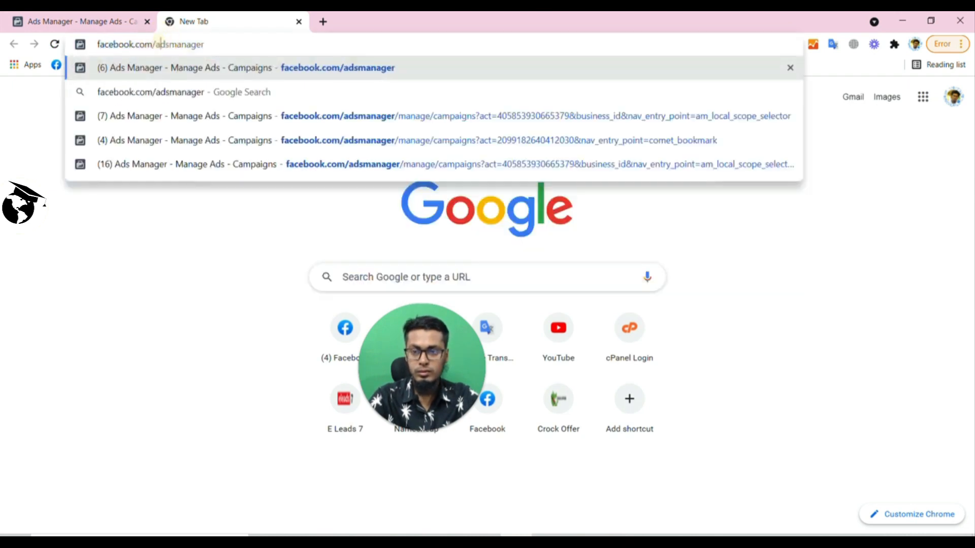
{"action": "double_click", "coordinate": [161, 45]}
{"action": "key", "text": "BackSpace"}
{"action": "type", "text": "s"}
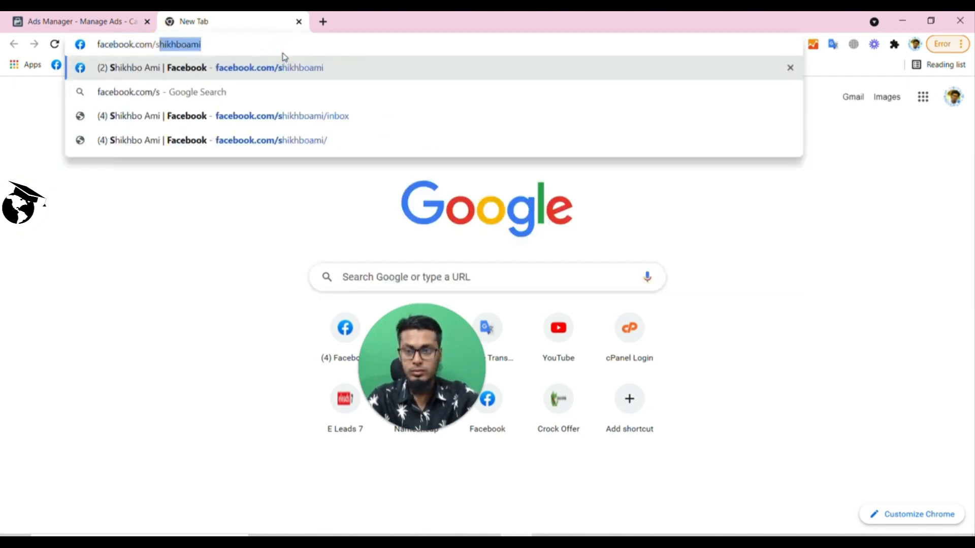
{"action": "key", "text": "Return"}
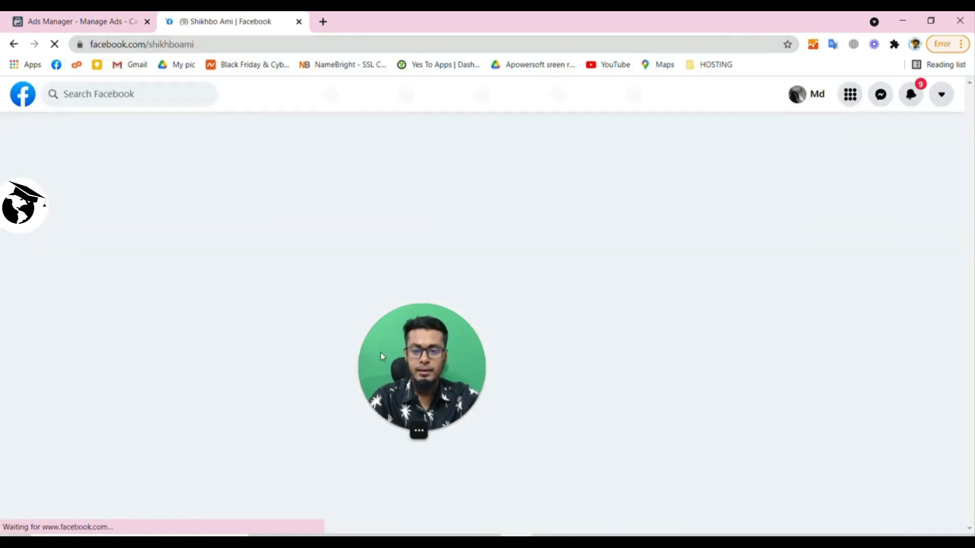
Step: Look through the Shikhbo Ami page's posts and their Boost Post options
{"action": "left_click_drag", "start_coordinate": [381, 355], "coordinate": [805, 271]}
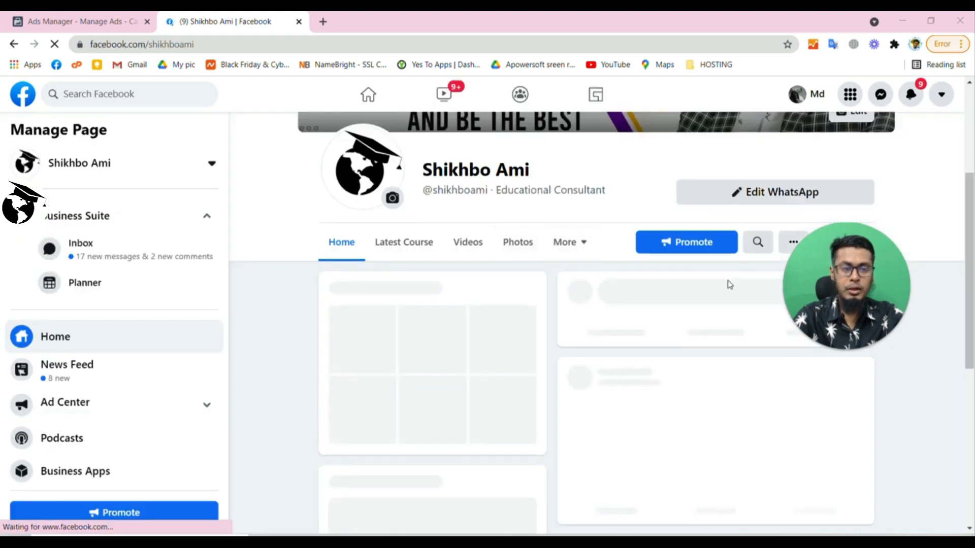
{"action": "left_click_drag", "start_coordinate": [837, 283], "coordinate": [312, 334]}
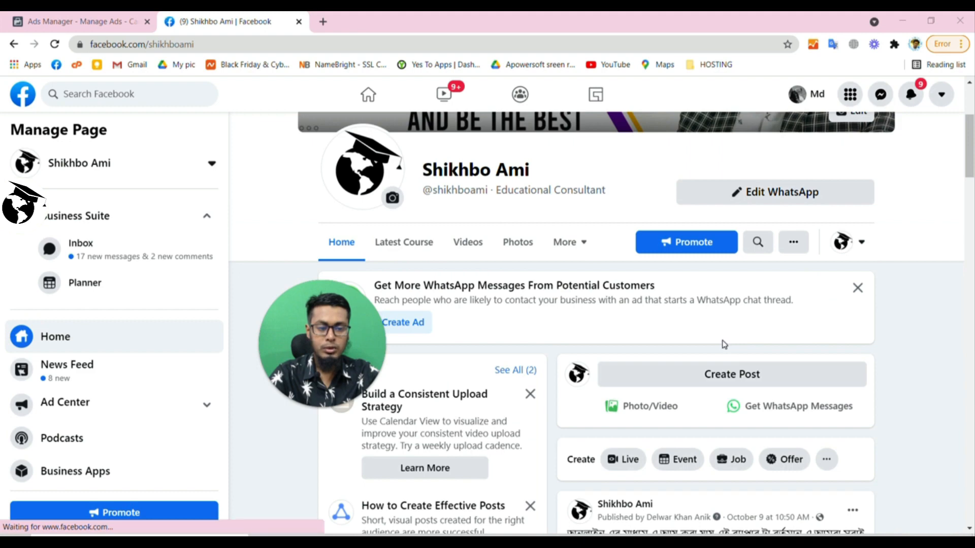
{"action": "scroll", "coordinate": [724, 345], "scroll_direction": "down", "scroll_amount": 10}
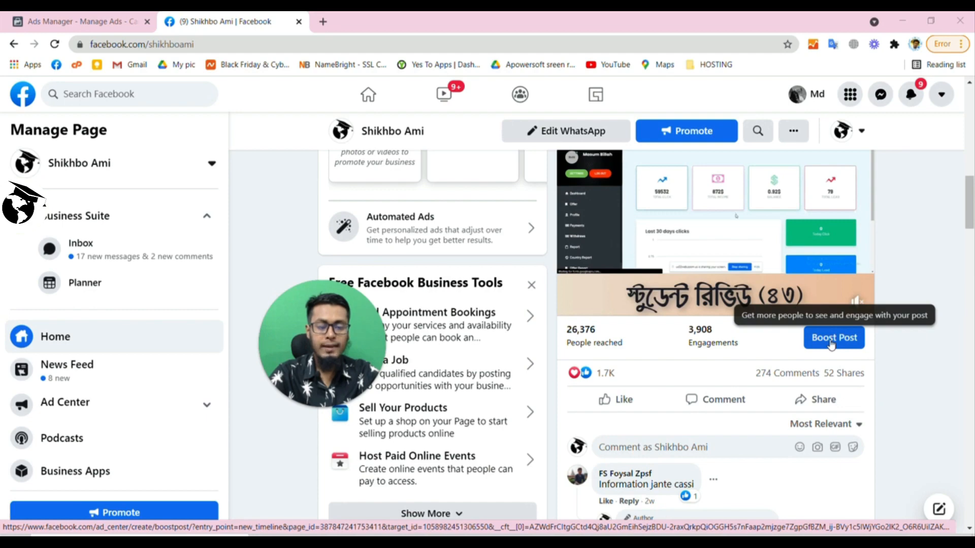
{"action": "scroll", "coordinate": [831, 345], "scroll_direction": "down", "scroll_amount": 10}
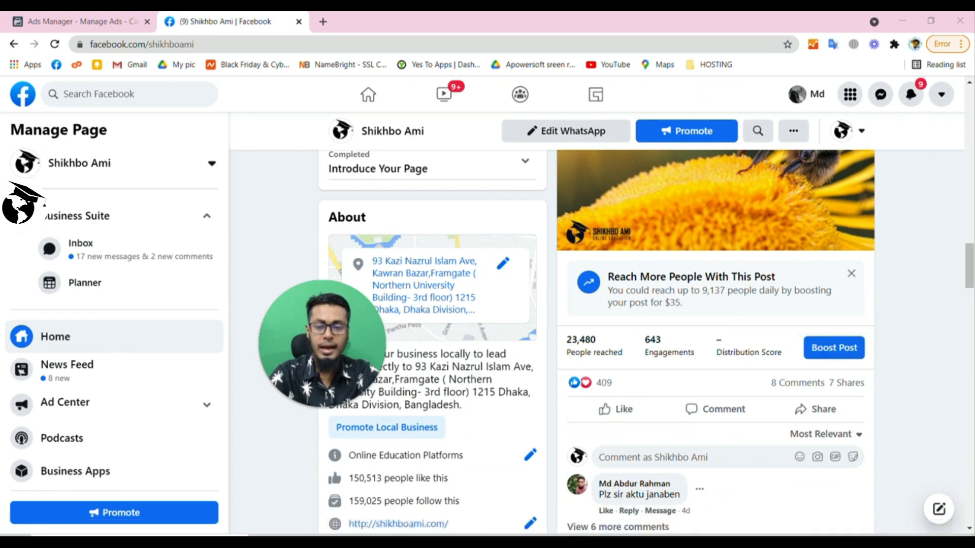
Step: Return to Ads Manager and create a new campaign with the Engagement objective and the Post engagement type
{"action": "left_click", "coordinate": [75, 29]}
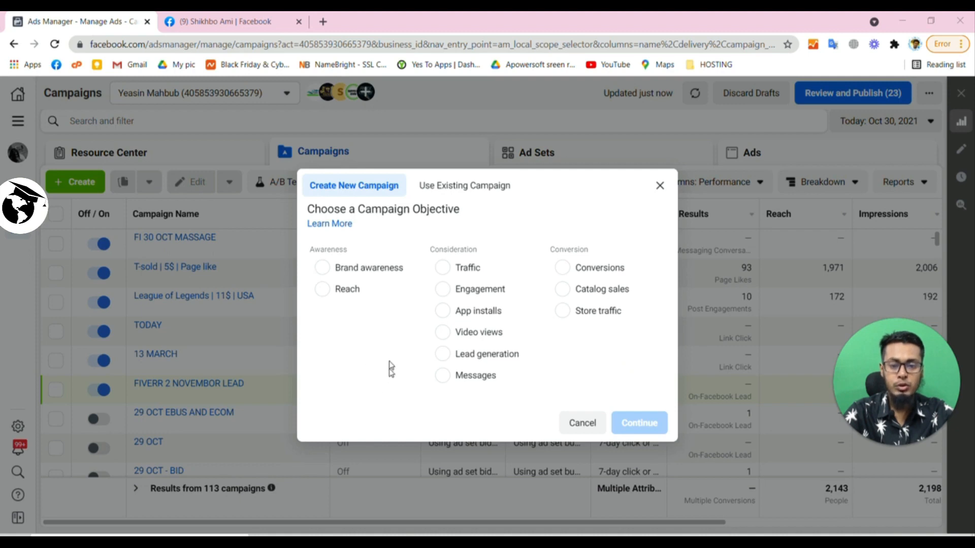
{"action": "left_click", "coordinate": [460, 297]}
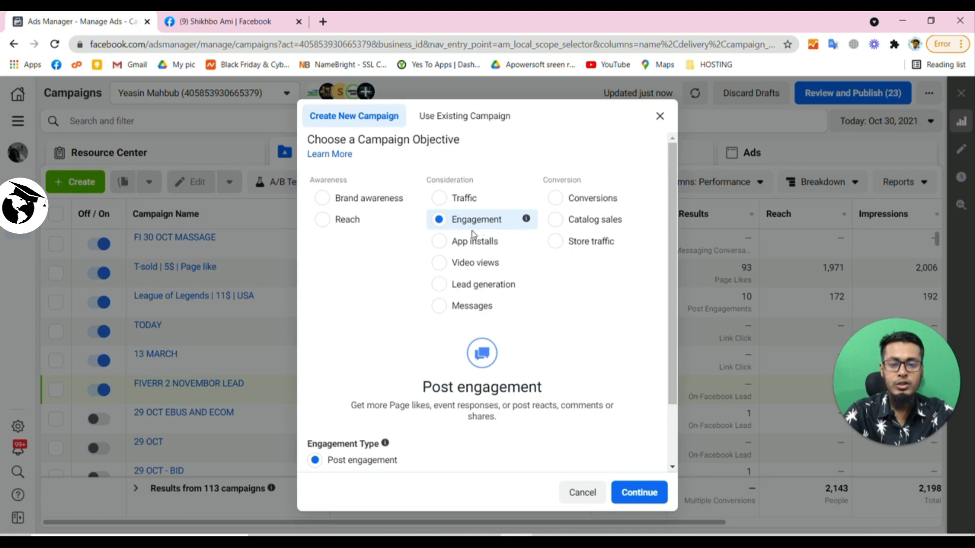
{"action": "scroll", "coordinate": [377, 309], "scroll_direction": "down", "scroll_amount": 2}
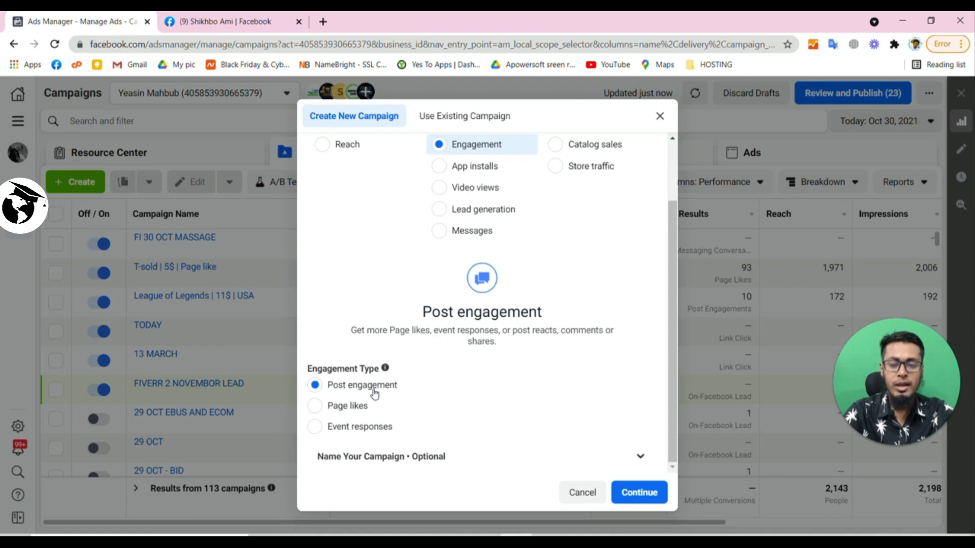
{"action": "left_click", "coordinate": [628, 498]}
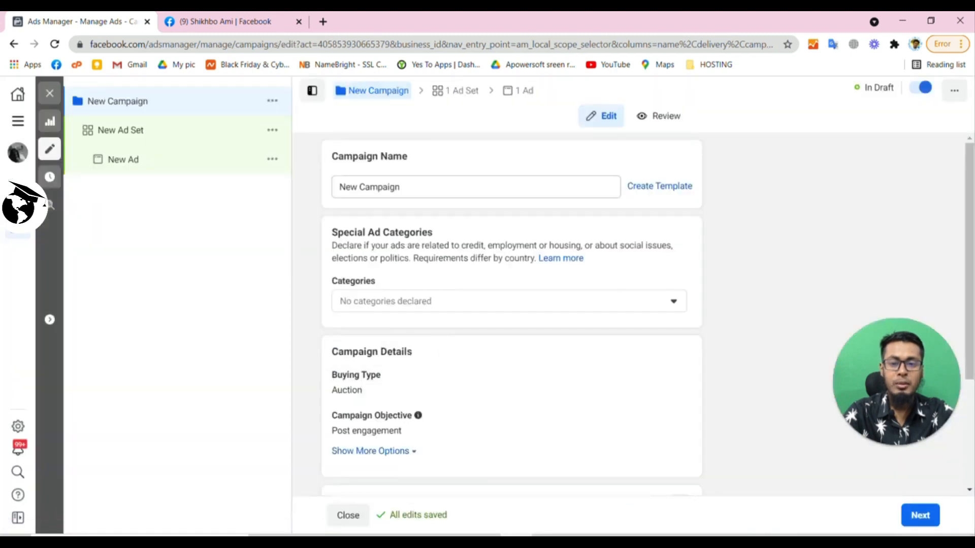
Step: Rename the campaign as Engagement, reusing the word from the campaign objective and capitalising its first letter
{"action": "triple_click", "coordinate": [374, 188]}
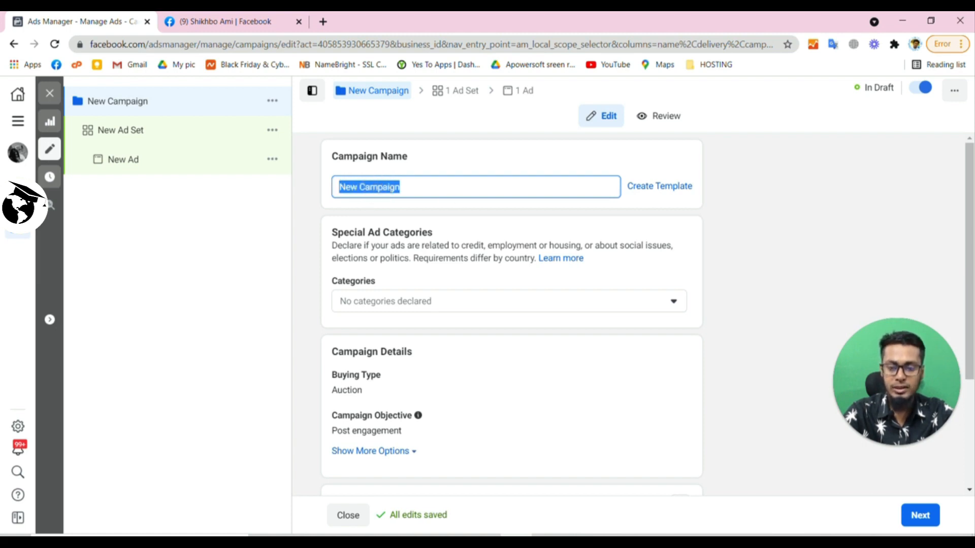
{"action": "double_click", "coordinate": [377, 430]}
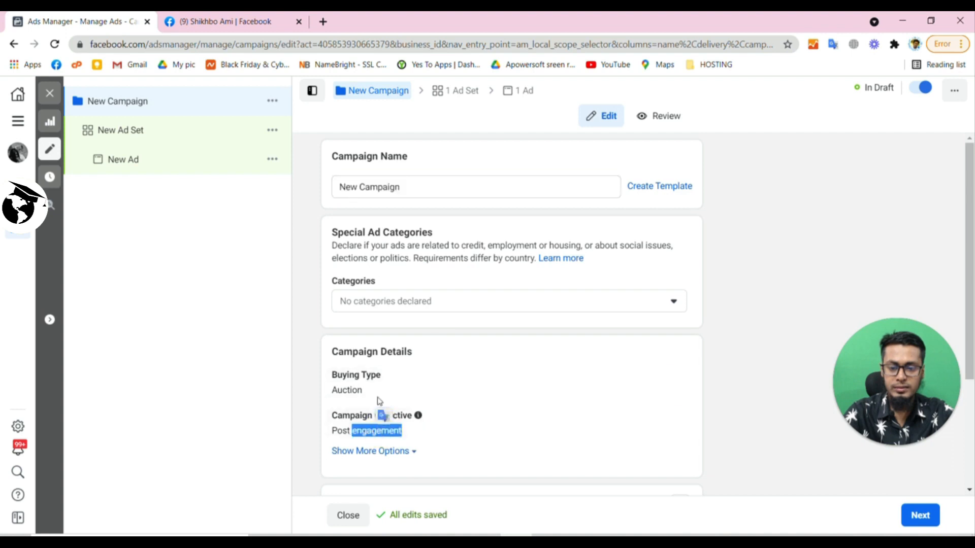
{"action": "key", "text": "ctrl+c"}
{"action": "triple_click", "coordinate": [387, 187]}
{"action": "key", "text": "ctrl+v"}
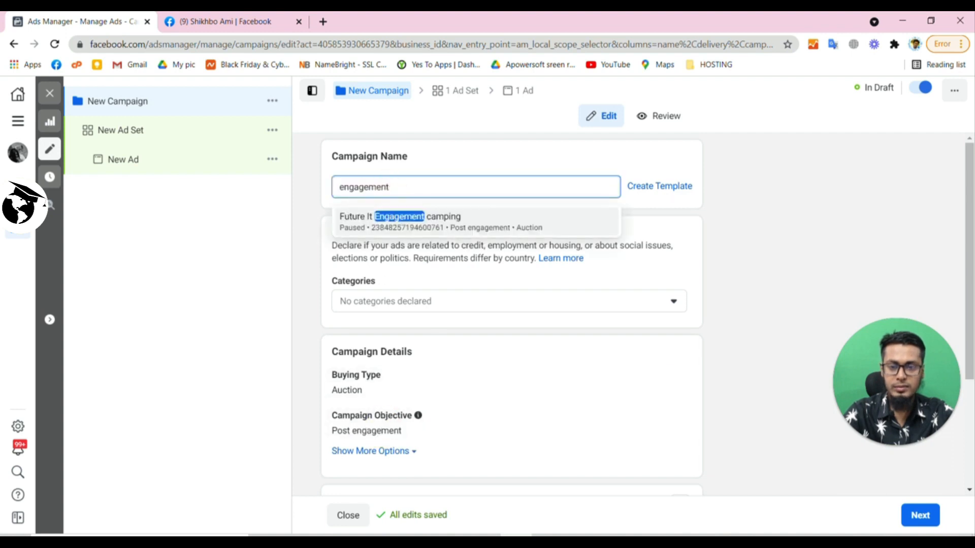
{"action": "left_click", "coordinate": [343, 187]}
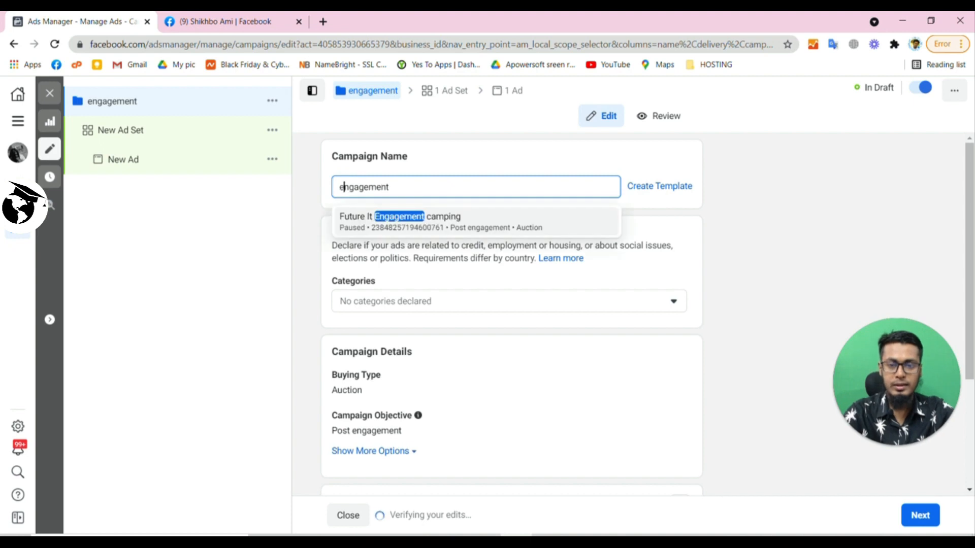
{"action": "left_click", "coordinate": [412, 185]}
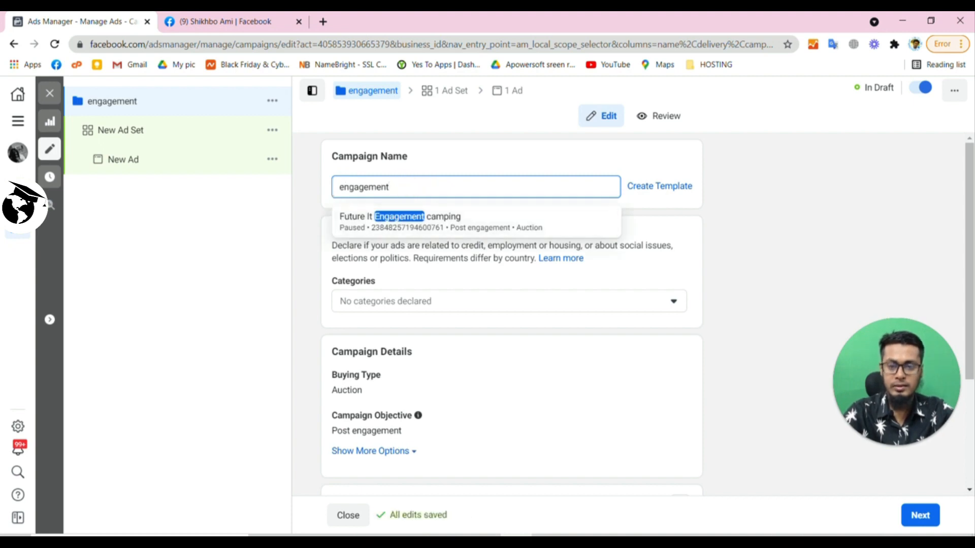
{"action": "left_click", "coordinate": [342, 187]}
{"action": "key", "text": "BackSpace"}
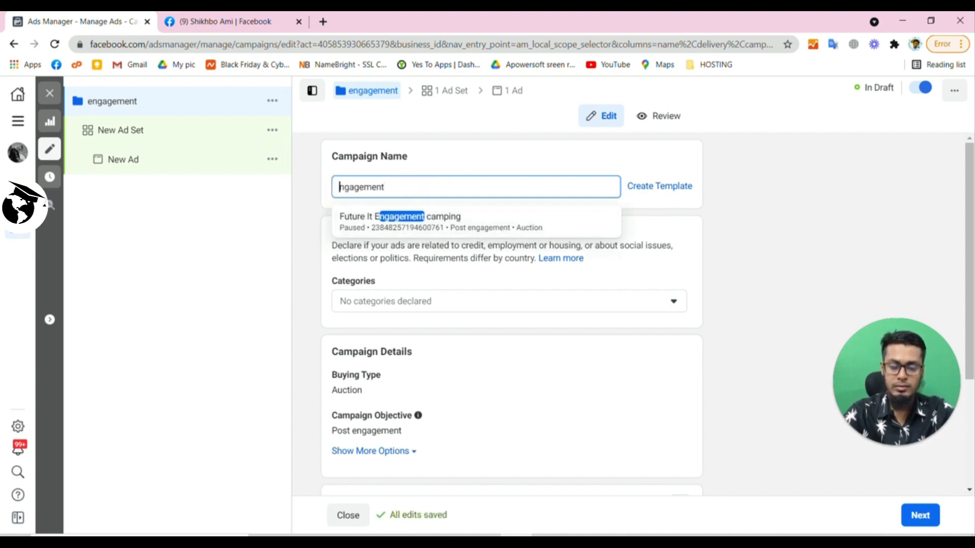
{"action": "type", "text": "E"}
{"action": "left_click", "coordinate": [415, 186]}
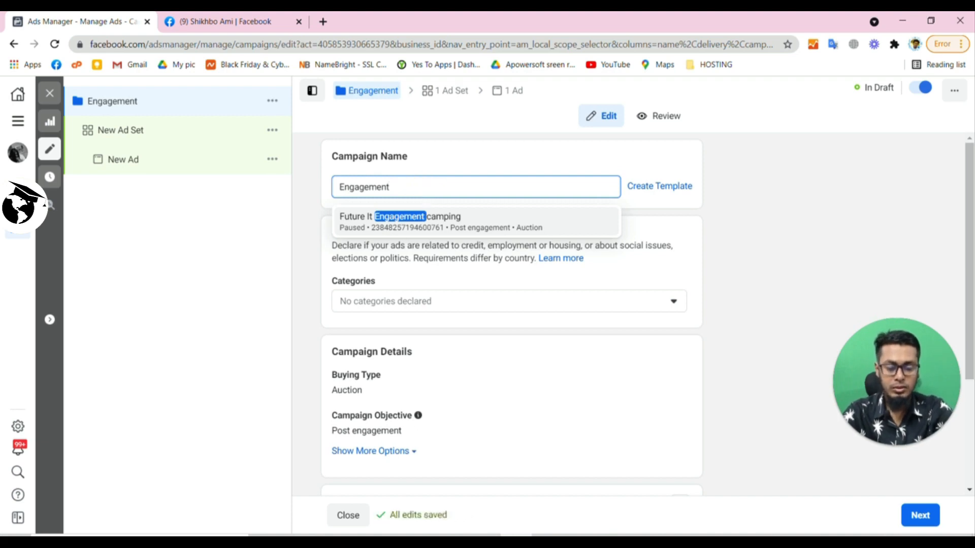
Step: Append "| Tsold |" to the campaign name after Engagement
{"action": "type", "text": "| t"}
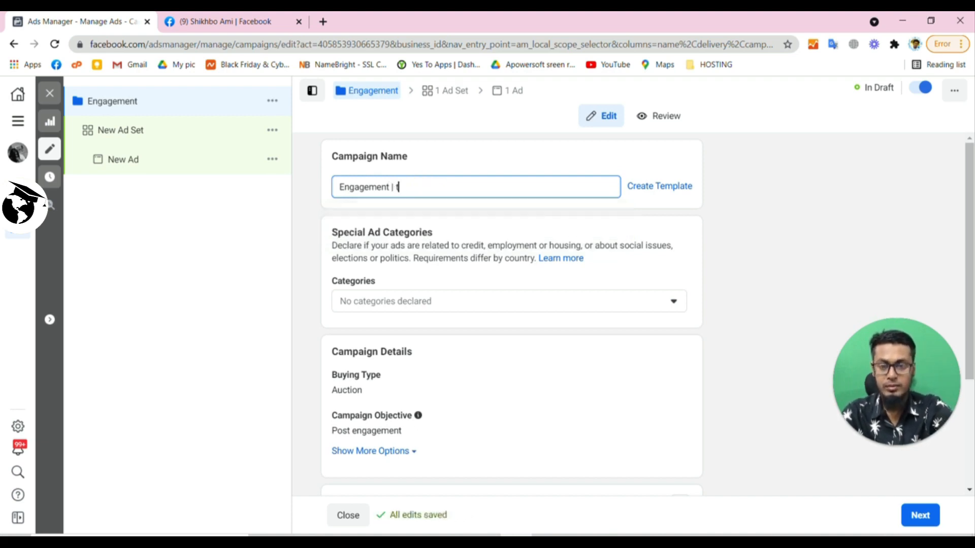
{"action": "key", "text": "BackSpace"}
{"action": "type", "text": "T"}
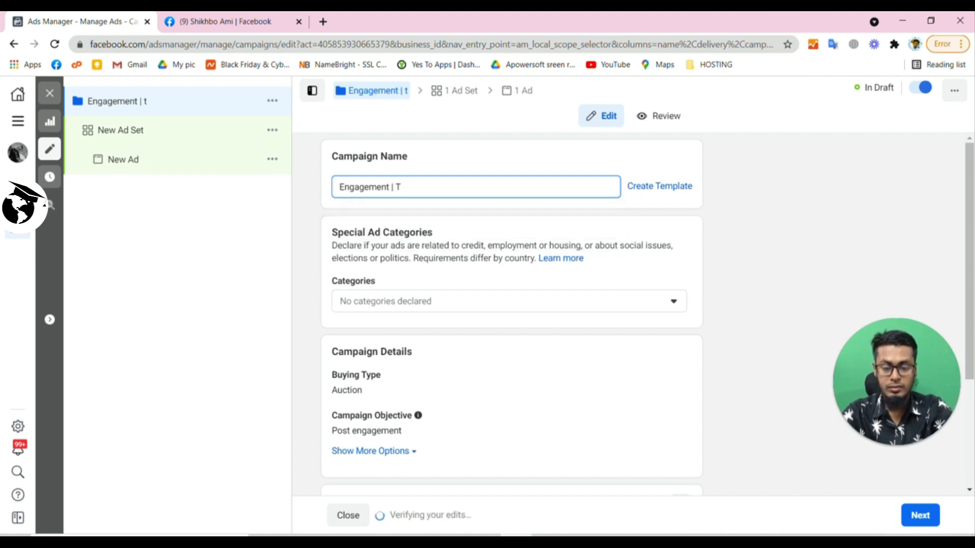
{"action": "type", "text": "scld |"}
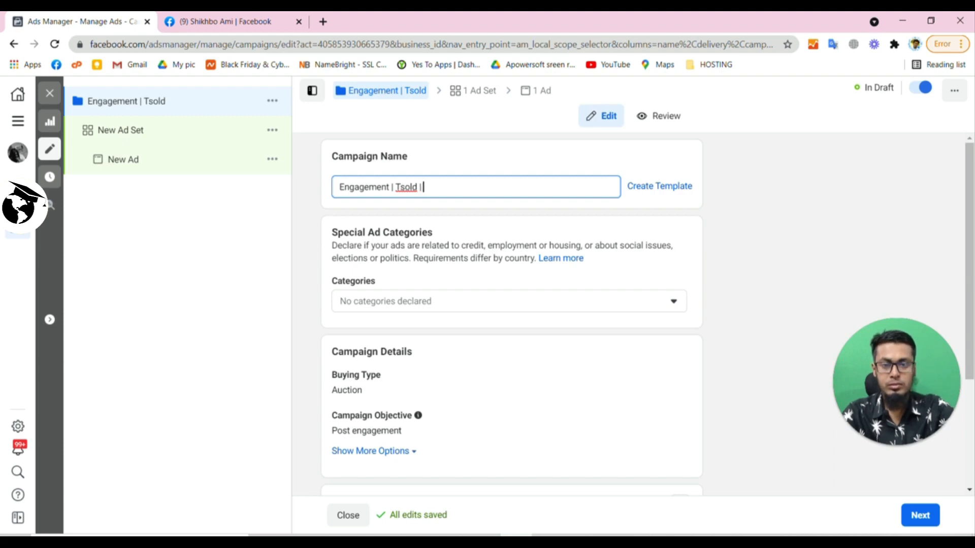
Step: Copy "Kaftan Abaya" from the TSOLD page's abaya post and paste it at the end of the campaign name
{"action": "left_click", "coordinate": [549, 540]}
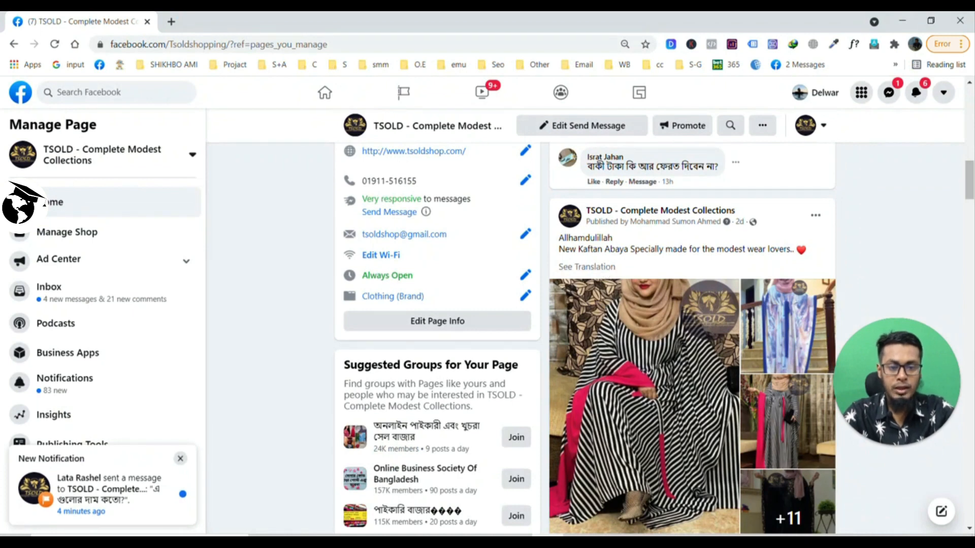
{"action": "left_click_drag", "start_coordinate": [579, 248], "coordinate": [628, 248]}
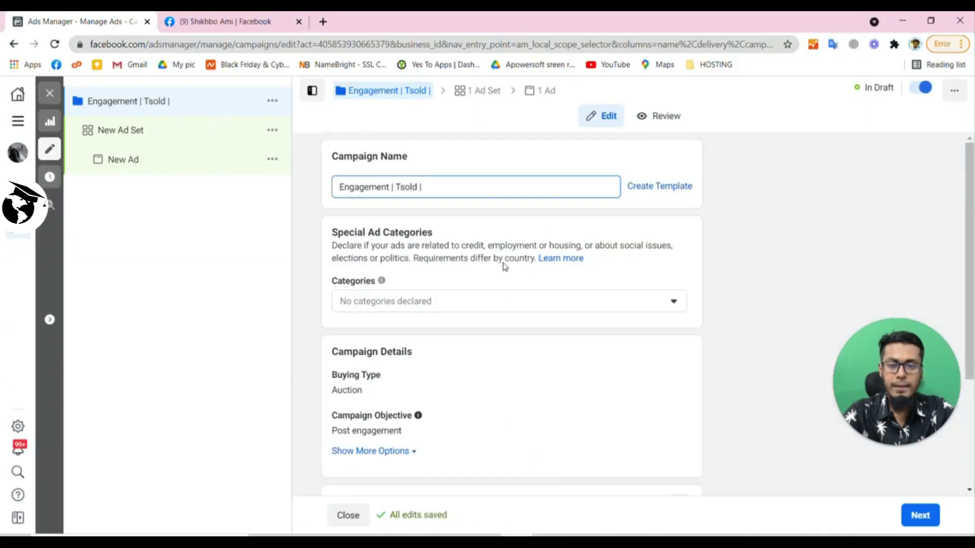
{"action": "key", "text": "ctrl+v"}
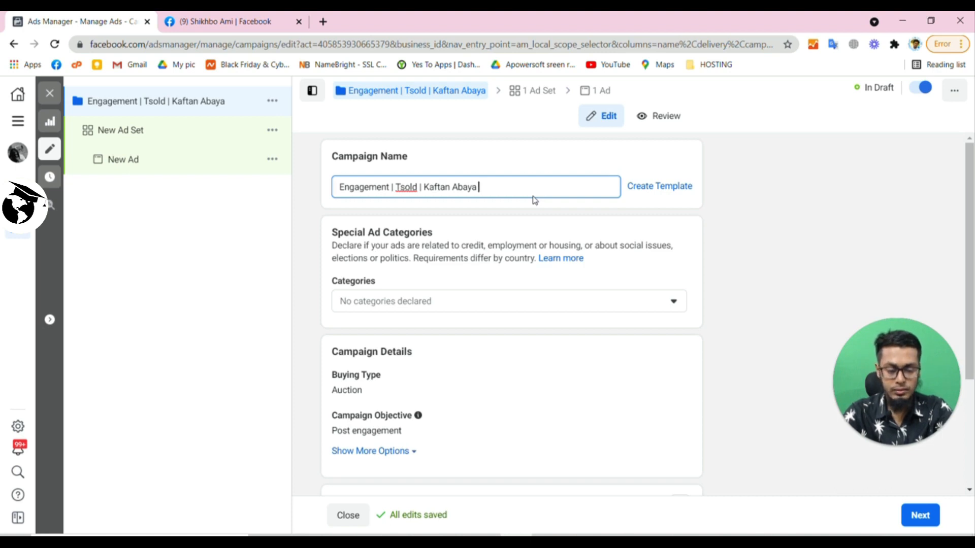
{"action": "type", "text": "2"}
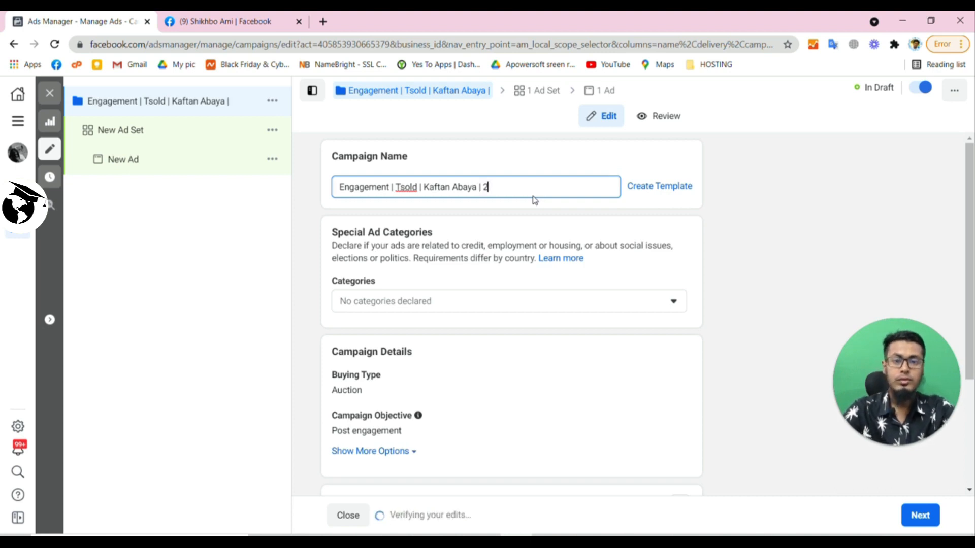
{"action": "type", "text": "$"}
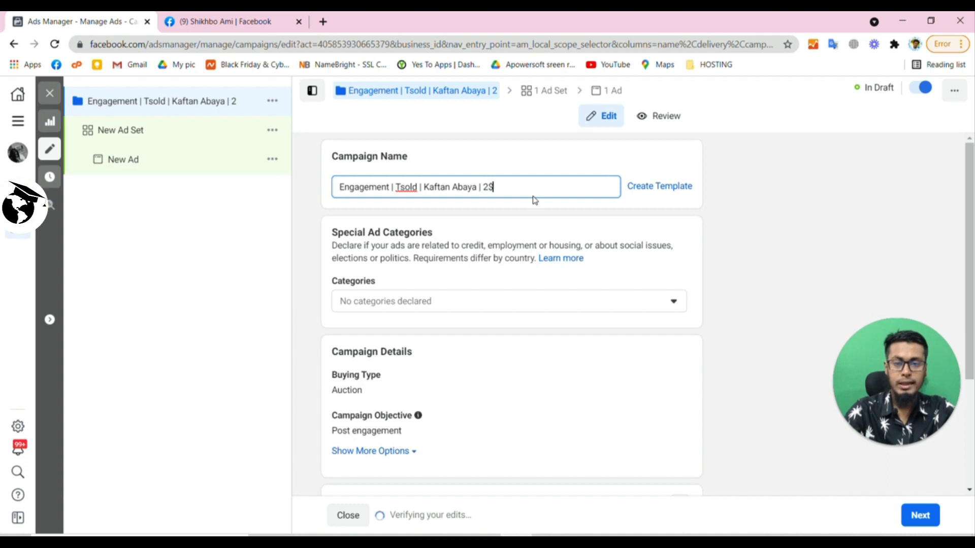
{"action": "left_click", "coordinate": [482, 204]}
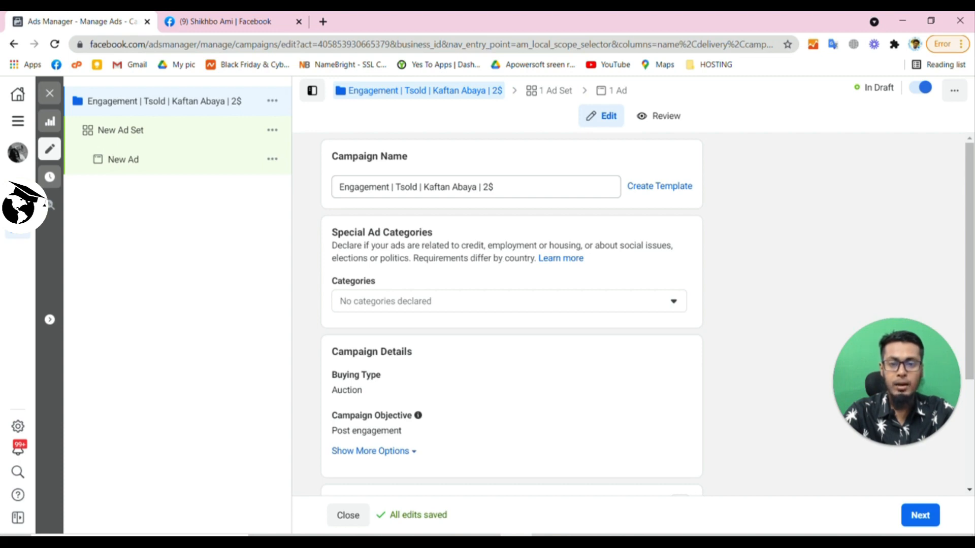
{"action": "left_click", "coordinate": [498, 186]}
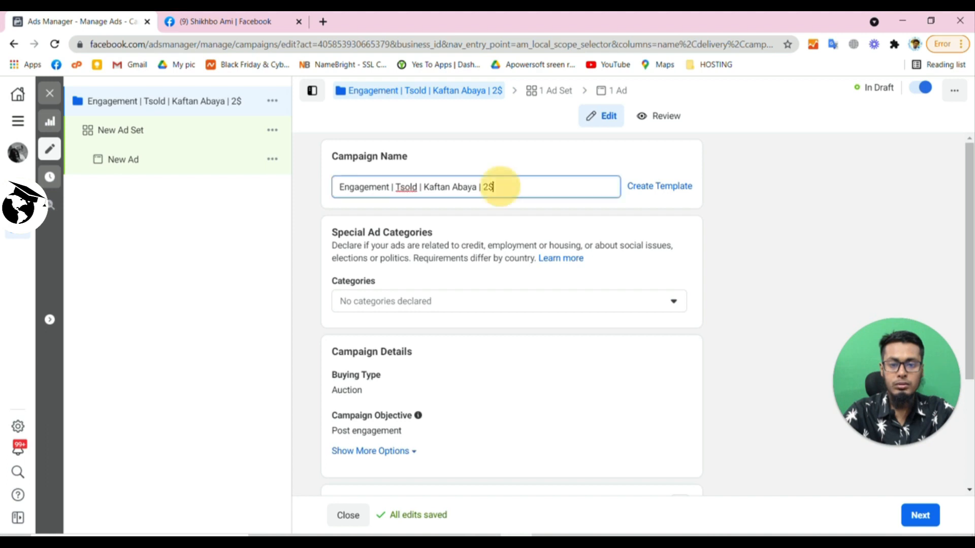
{"action": "key", "text": "BackSpace"}
{"action": "key", "text": "BackSpace"}
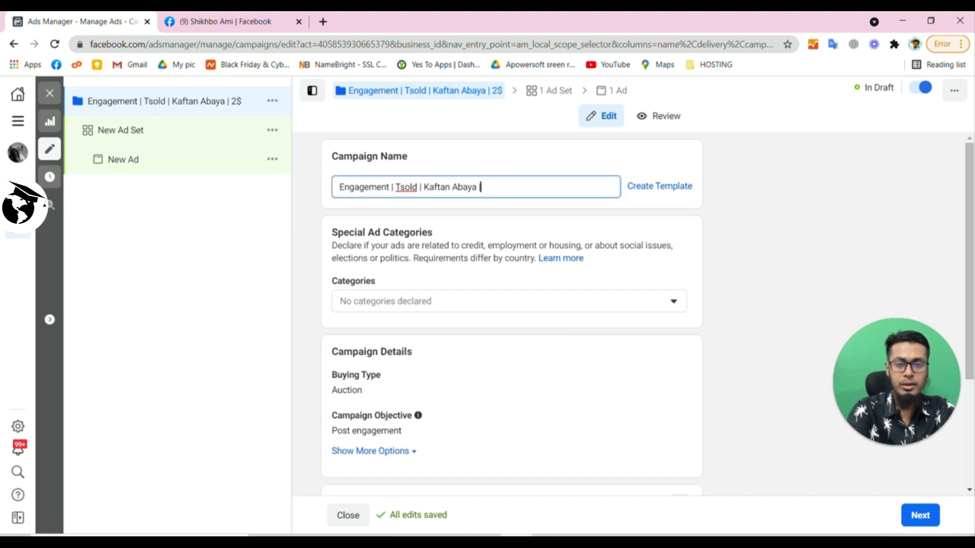
{"action": "key", "text": "BackSpace"}
{"action": "key", "text": "BackSpace"}
{"action": "left_click_drag", "start_coordinate": [479, 187], "coordinate": [424, 199]}
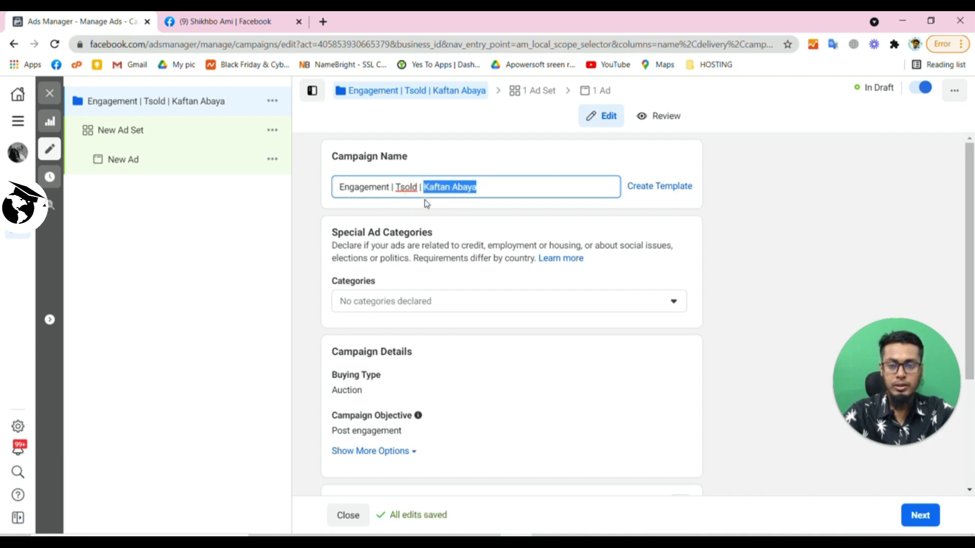
{"action": "left_click", "coordinate": [471, 217]}
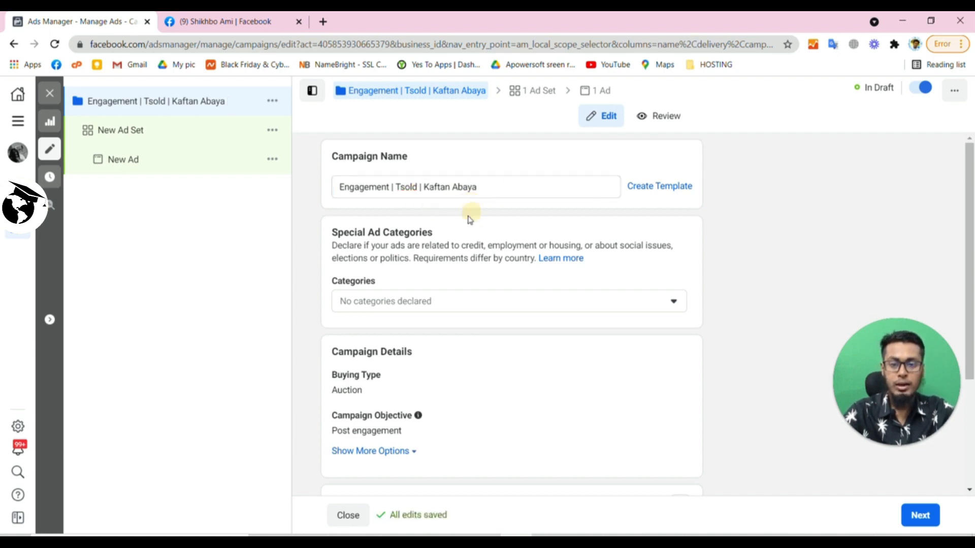
{"action": "scroll", "coordinate": [457, 295], "scroll_direction": "down", "scroll_amount": 3}
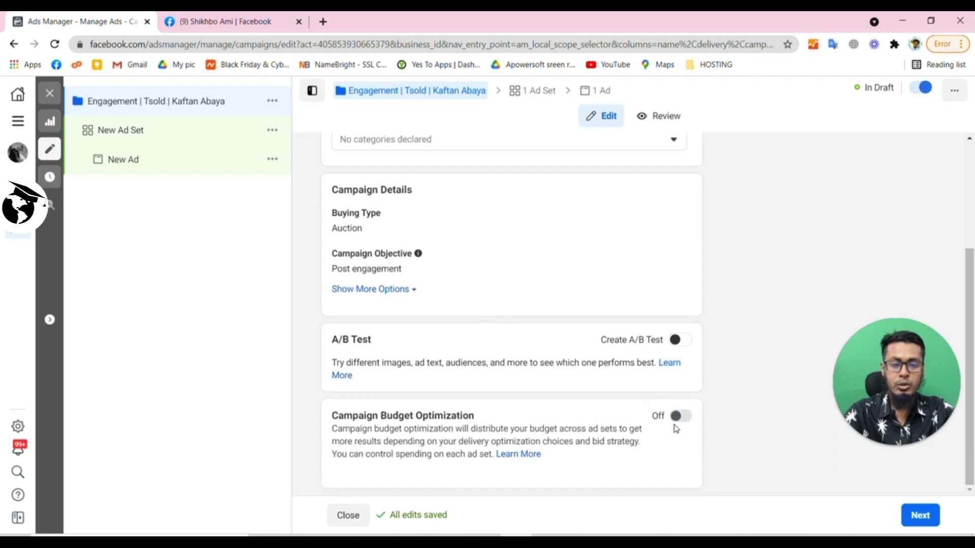
Step: Continue to the ad set level and name the ad set "Kaftan Abaya -2$", reusing the copied product name
{"action": "left_click", "coordinate": [915, 514]}
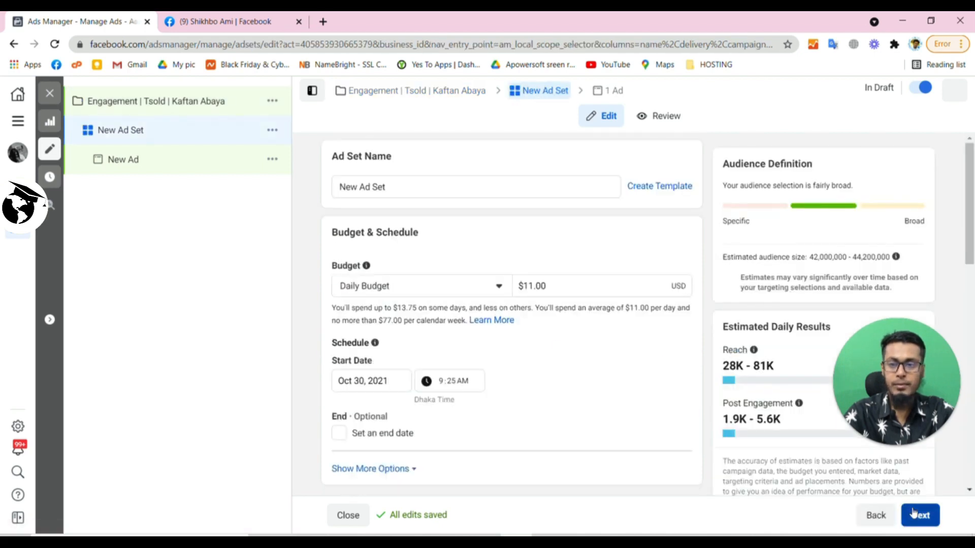
{"action": "left_click", "coordinate": [410, 189]}
{"action": "key", "text": "ctrl+a"}
{"action": "key", "text": "ctrl+v"}
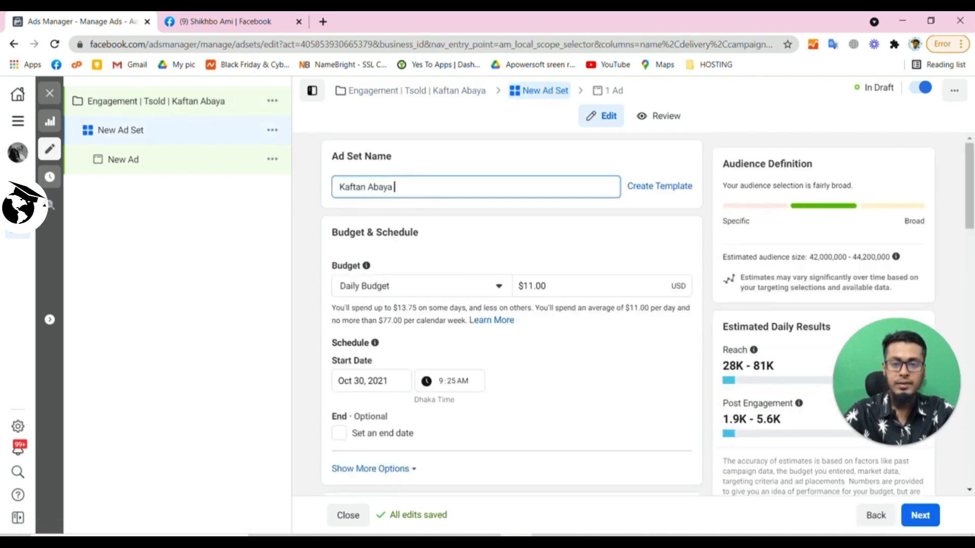
{"action": "type", "text": "-3"}
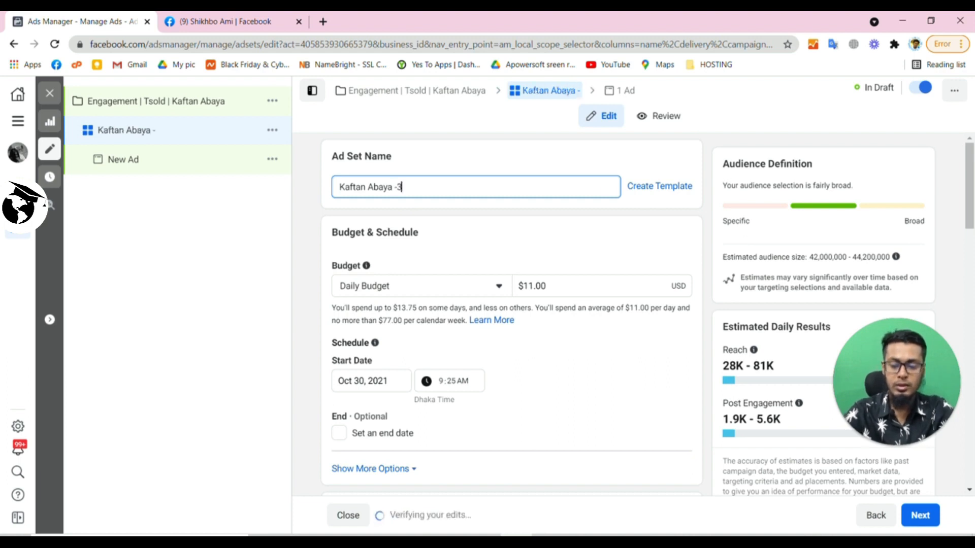
{"action": "key", "text": "BackSpace"}
{"action": "type", "text": "2S"}
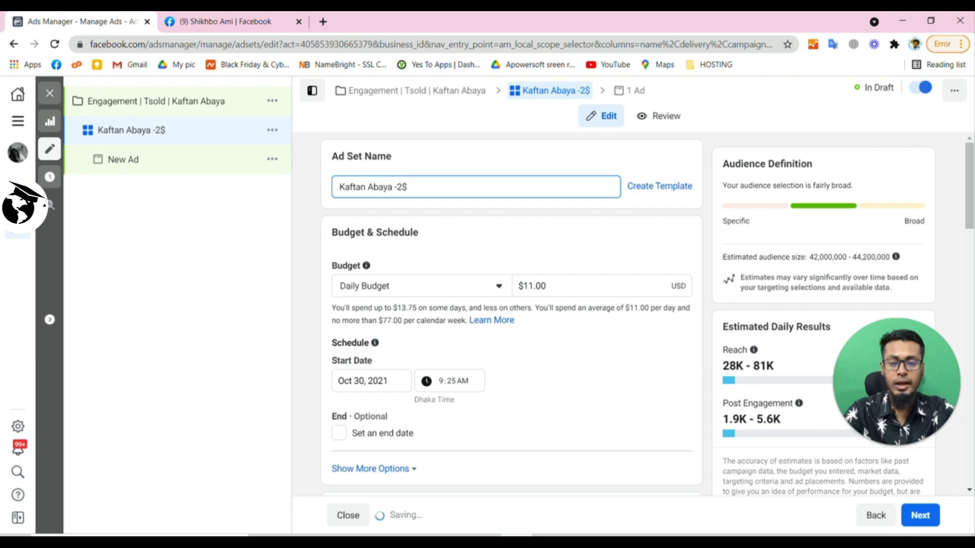
Step: Set the ad set's budget to $2.00, keeping Daily Budget as the budget type
{"action": "left_click", "coordinate": [533, 286]}
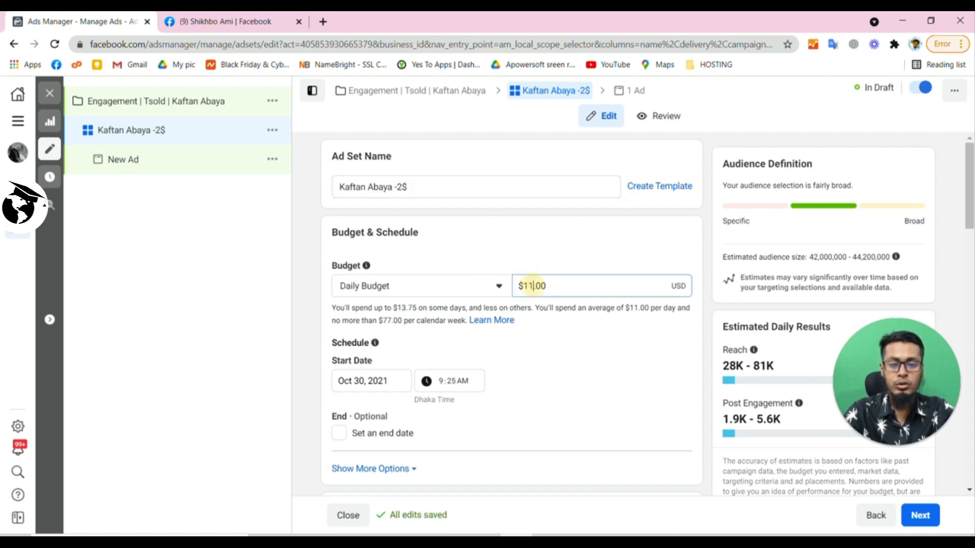
{"action": "key", "text": "BackSpace"}
{"action": "key", "text": "BackSpace"}
{"action": "type", "text": "2"}
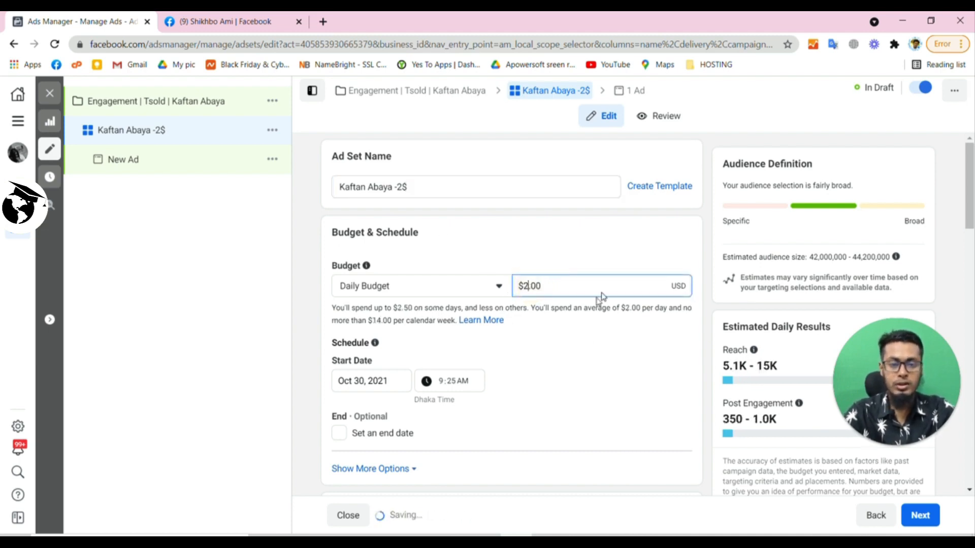
{"action": "left_click", "coordinate": [583, 344]}
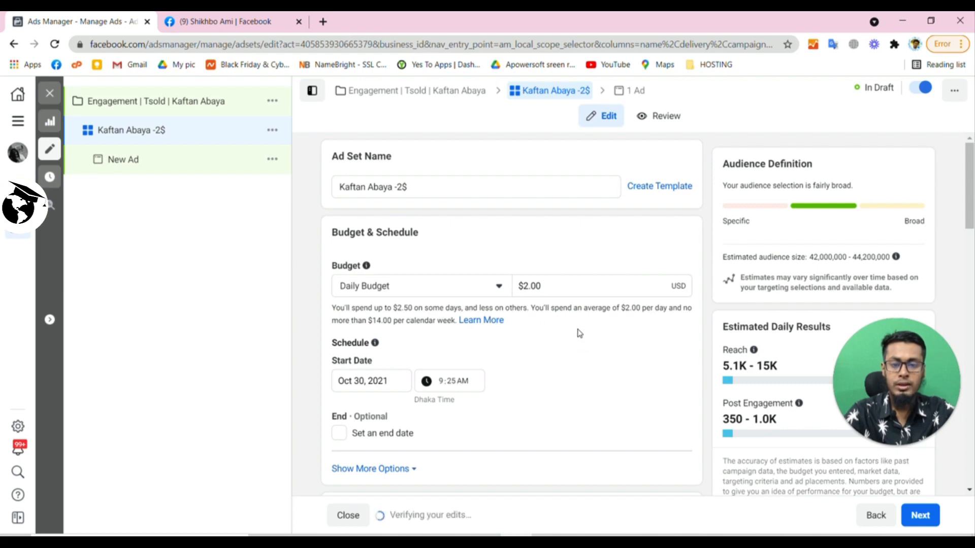
{"action": "scroll", "coordinate": [579, 333], "scroll_direction": "down", "scroll_amount": 1}
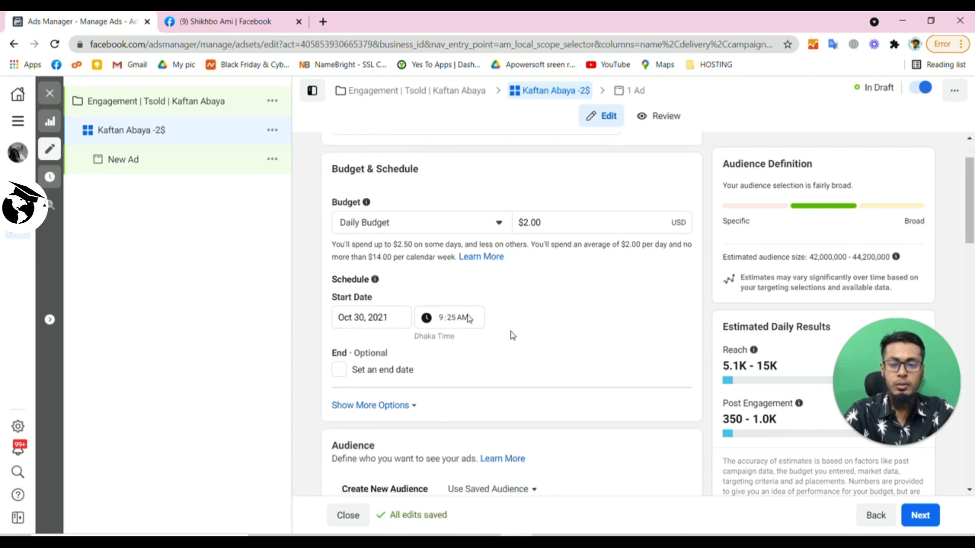
{"action": "left_click", "coordinate": [407, 230]}
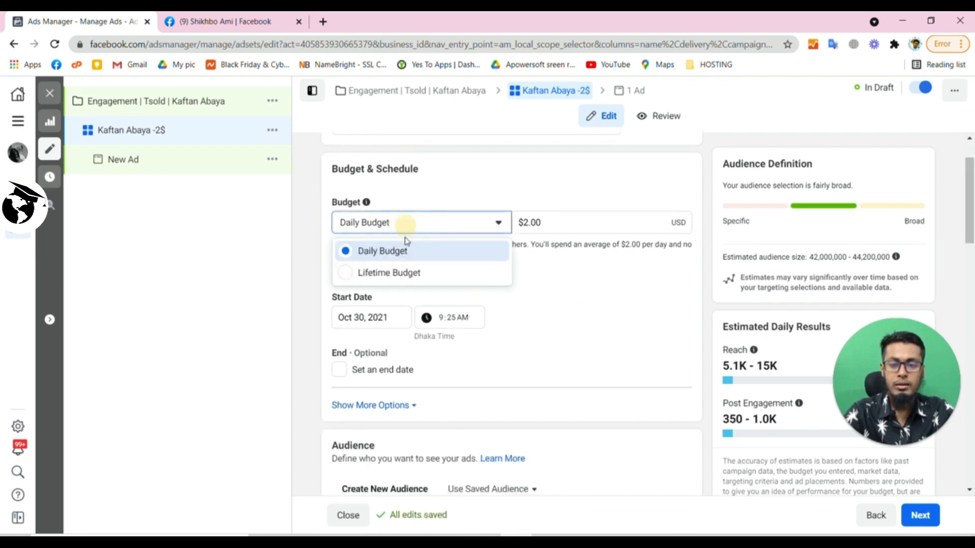
{"action": "left_click", "coordinate": [585, 296]}
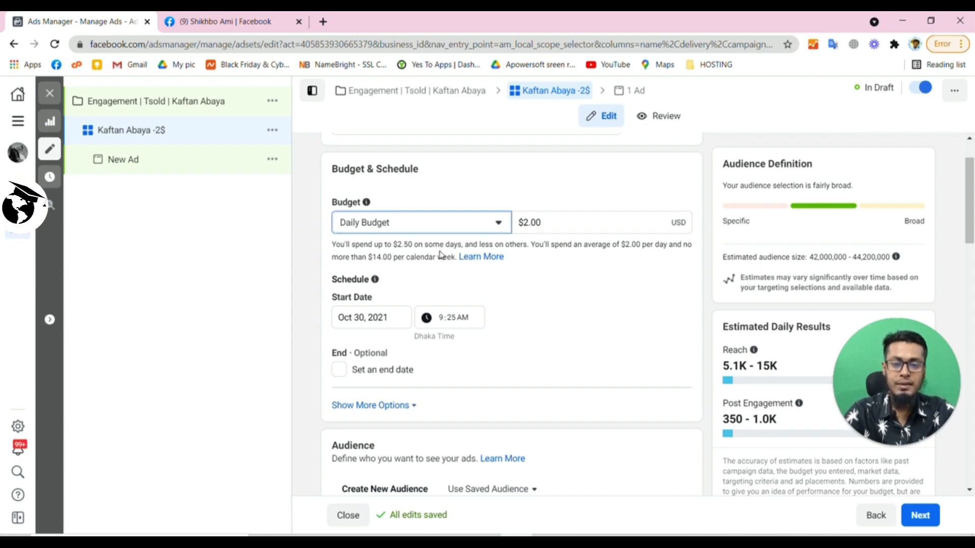
Step: Remove Bangladesh from the audience locations and include it again as a country, trying a search for dhaka in between
{"action": "scroll", "coordinate": [440, 255], "scroll_direction": "down", "scroll_amount": 3}
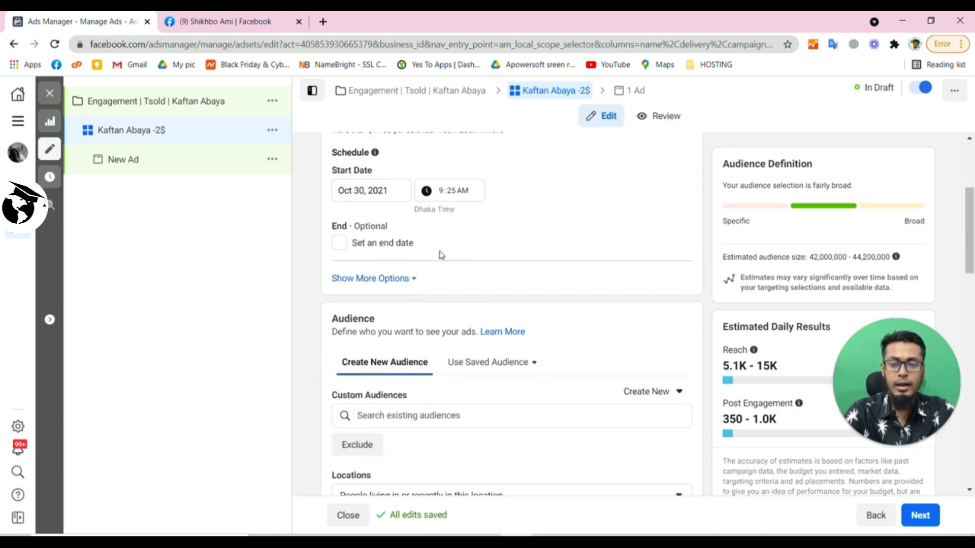
{"action": "scroll", "coordinate": [440, 255], "scroll_direction": "down", "scroll_amount": 6}
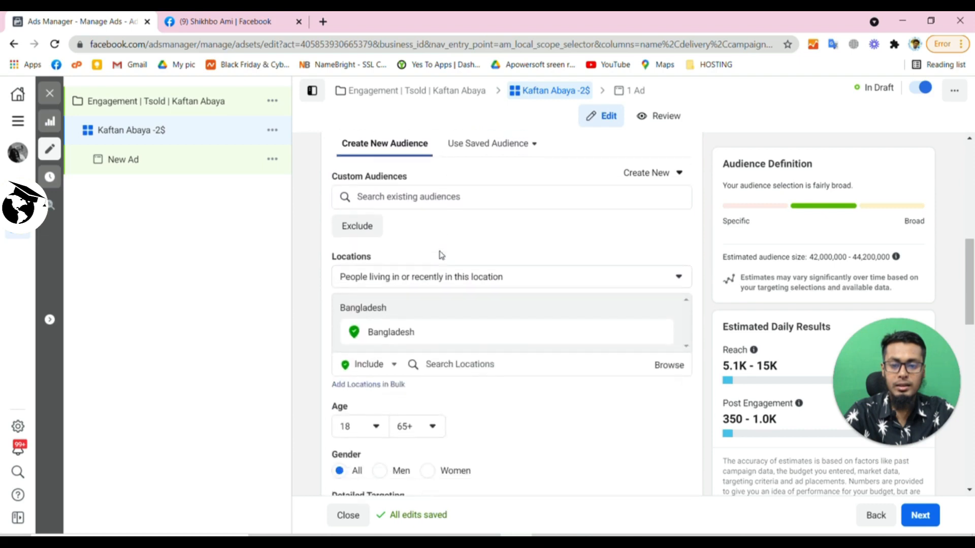
{"action": "left_click", "coordinate": [661, 298]}
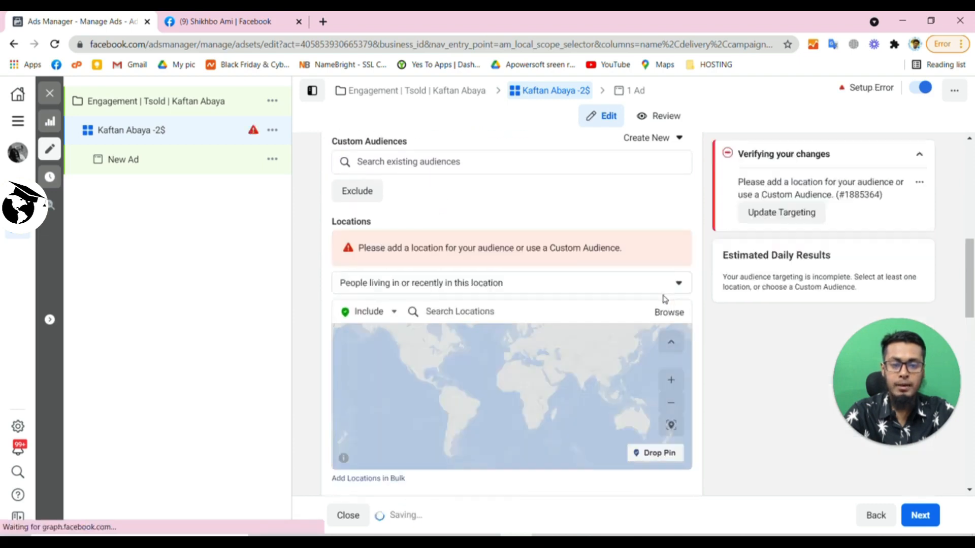
{"action": "scroll", "coordinate": [517, 294], "scroll_direction": "down", "scroll_amount": 1}
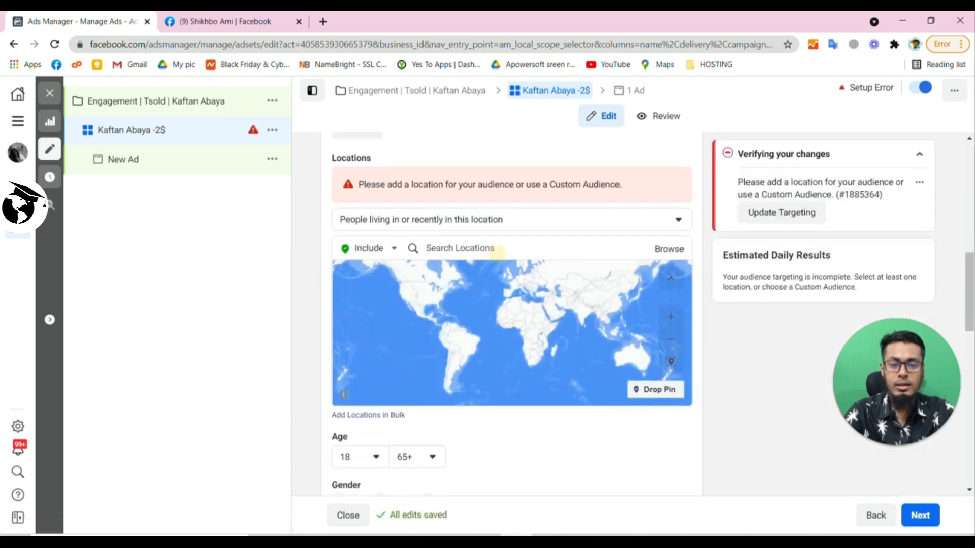
{"action": "left_click", "coordinate": [495, 248]}
{"action": "type", "text": "dhaka"}
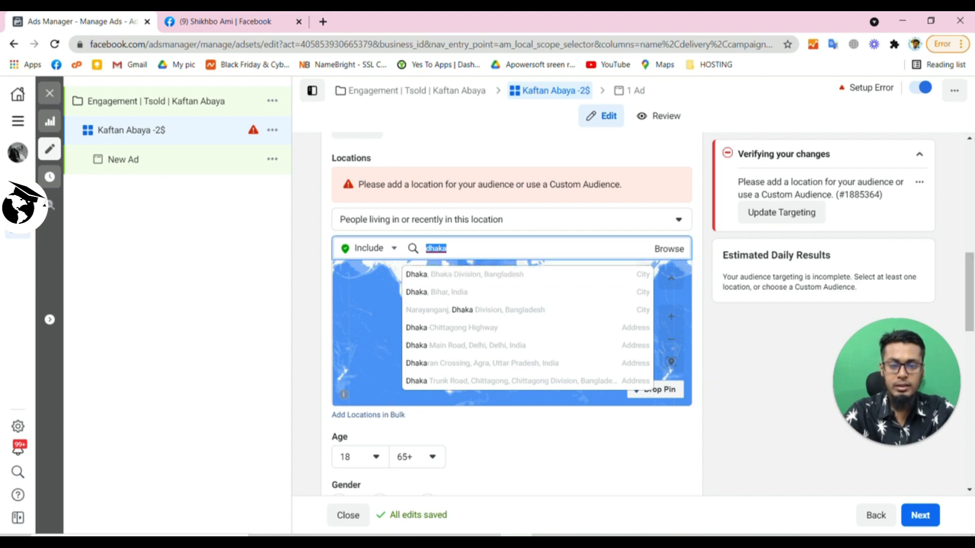
{"action": "key", "text": "BackSpace"}
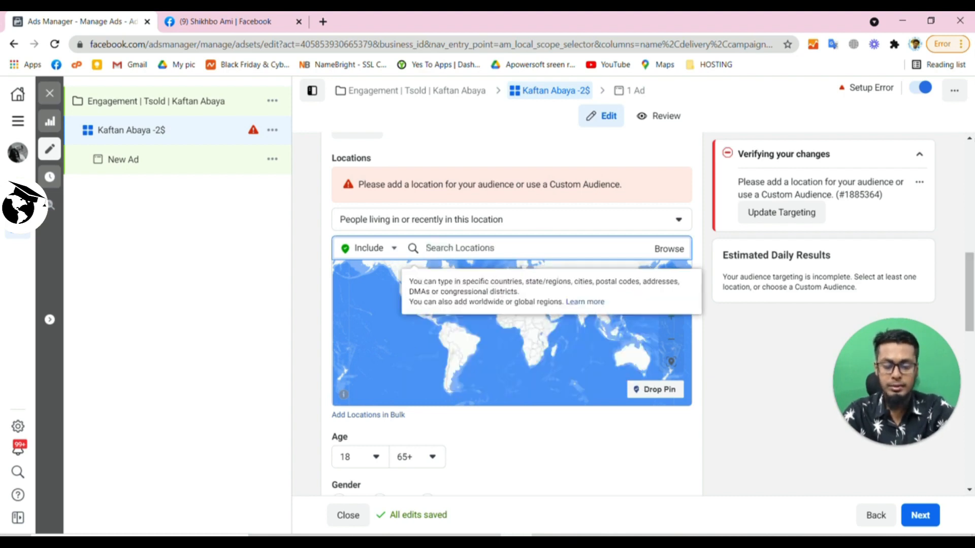
{"action": "type", "text": "bangladesh"}
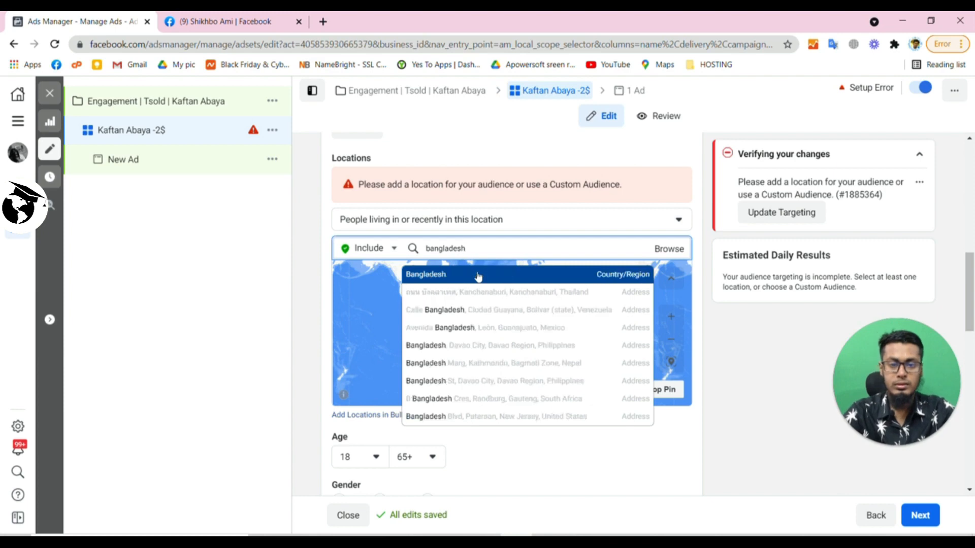
{"action": "left_click", "coordinate": [476, 274]}
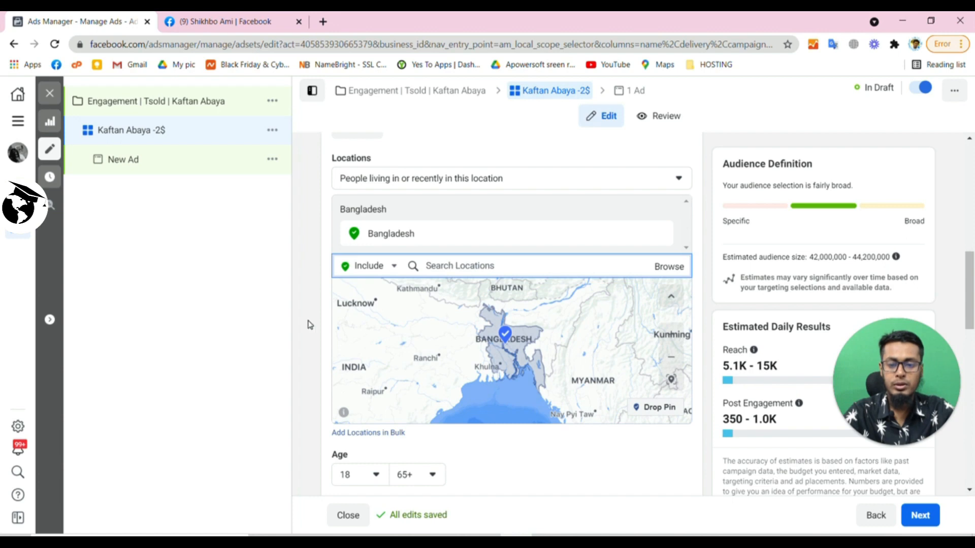
Step: Set the audience's maximum age to 40 and restrict the gender to Women
{"action": "scroll", "coordinate": [309, 325], "scroll_direction": "down", "scroll_amount": 4}
{"action": "left_click", "coordinate": [352, 291]}
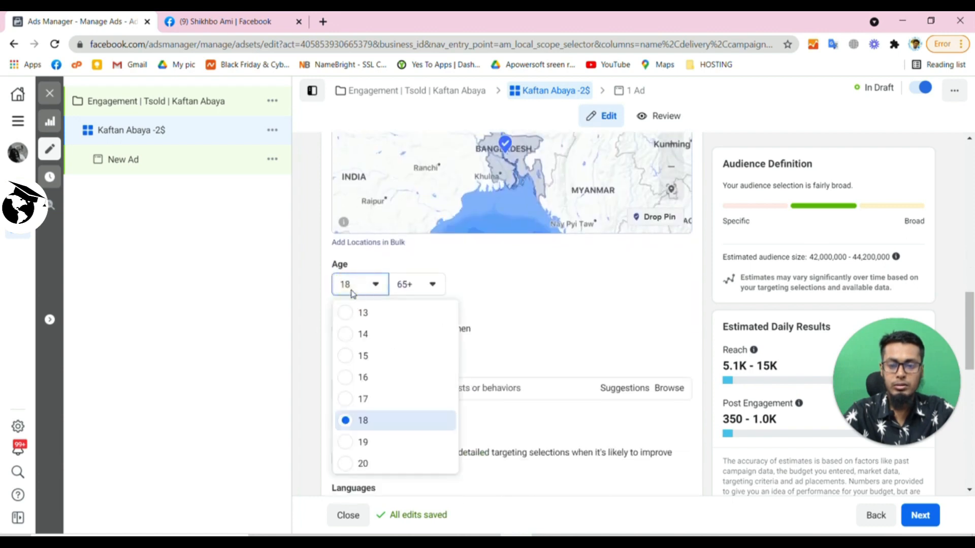
{"action": "left_click", "coordinate": [428, 284]}
{"action": "scroll", "coordinate": [442, 375], "scroll_direction": "up", "scroll_amount": 6}
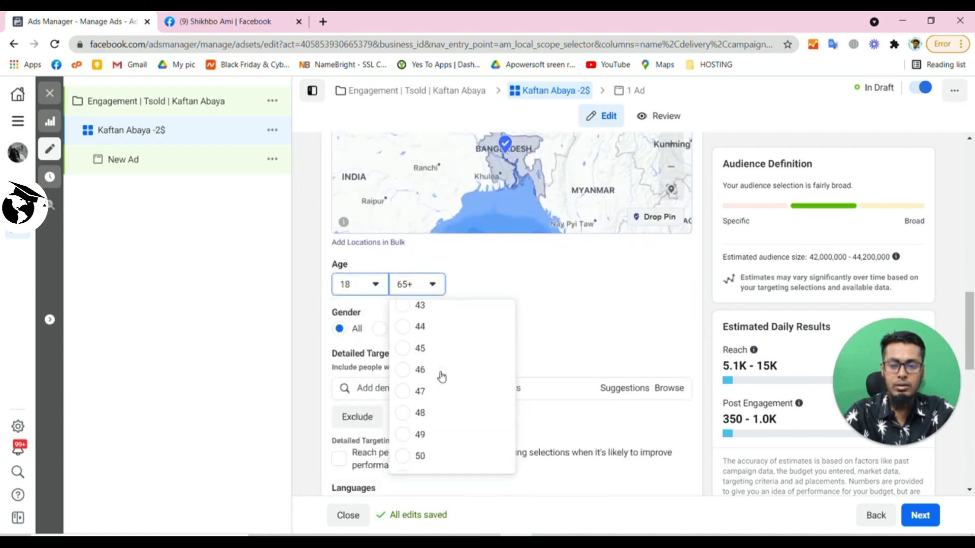
{"action": "scroll", "coordinate": [426, 350], "scroll_direction": "up", "scroll_amount": 1}
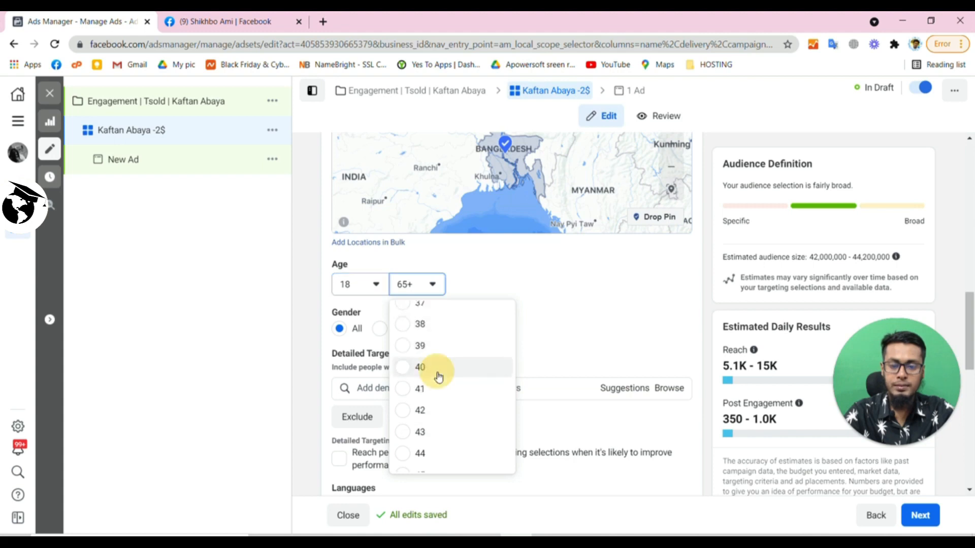
{"action": "left_click", "coordinate": [441, 371]}
{"action": "left_click", "coordinate": [450, 329]}
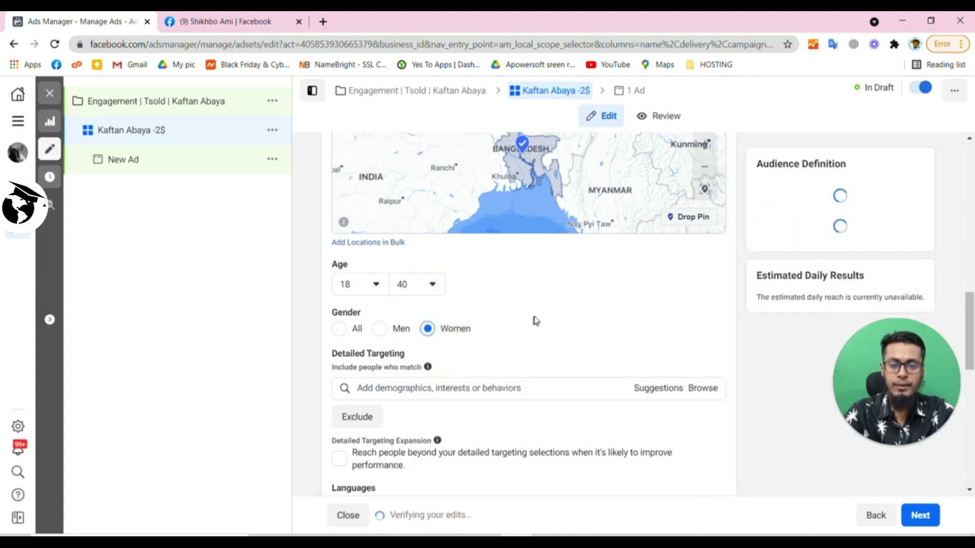
Step: Search the detailed targeting for "women" and add the Women's clothing interest
{"action": "scroll", "coordinate": [406, 342], "scroll_direction": "down", "scroll_amount": 1}
{"action": "left_click", "coordinate": [410, 326]}
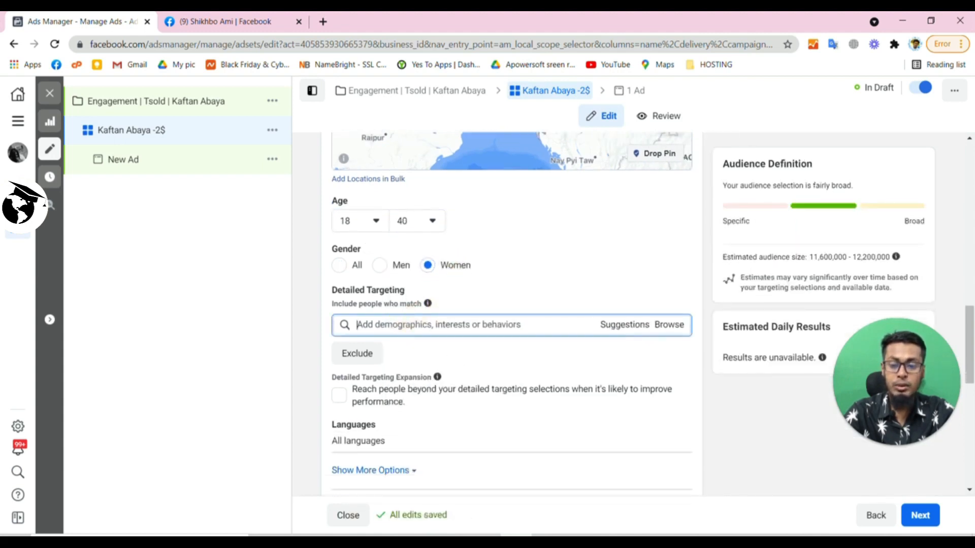
{"action": "type", "text": "wo"}
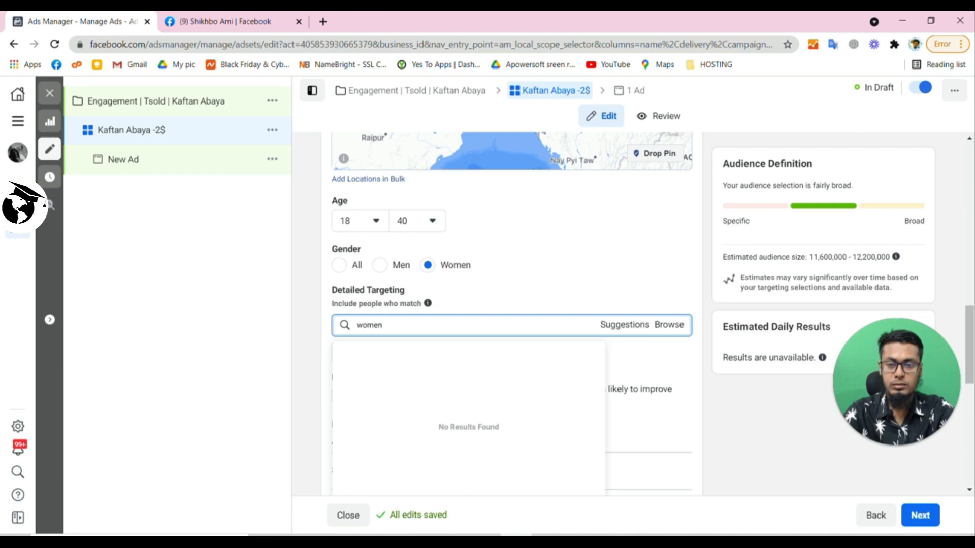
{"action": "type", "text": "men"}
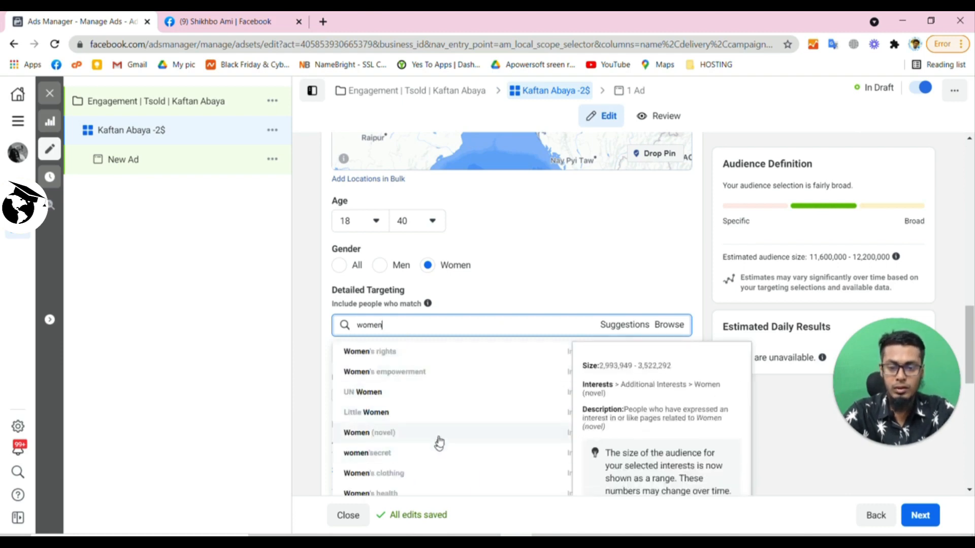
{"action": "left_click", "coordinate": [407, 474]}
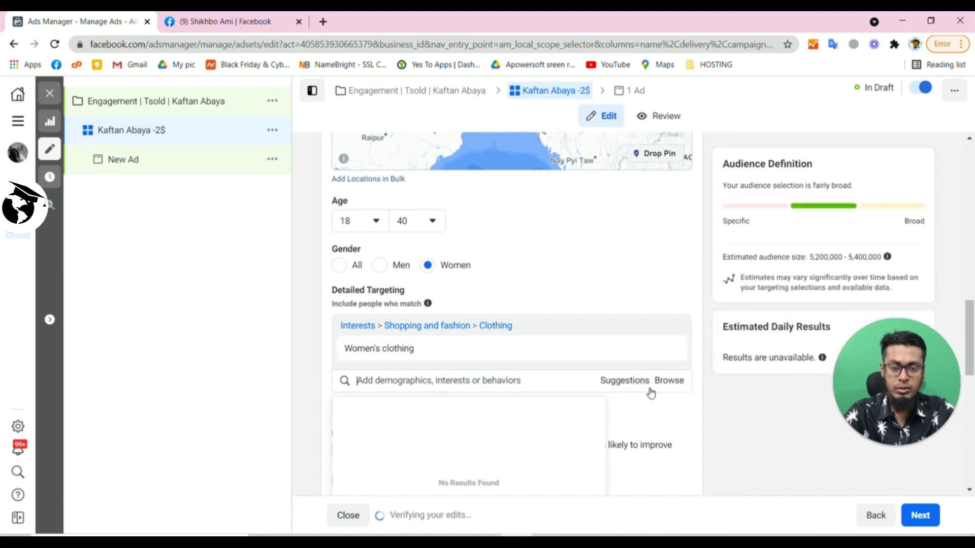
Step: Add the suggested interests Shopping and fashion, Clothing, Fashion accessories, Jewelry and Dresses to the detailed targeting
{"action": "left_click", "coordinate": [624, 385]}
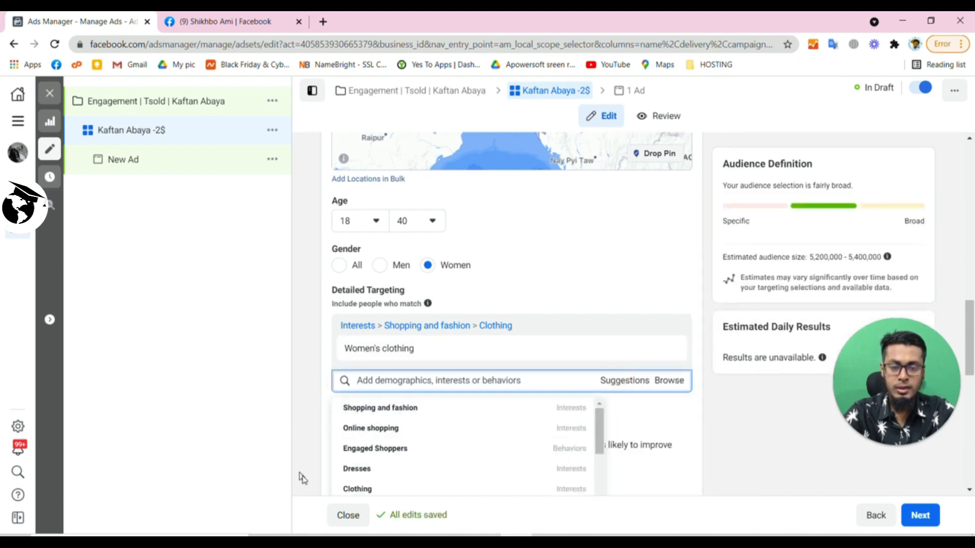
{"action": "left_click", "coordinate": [405, 410]}
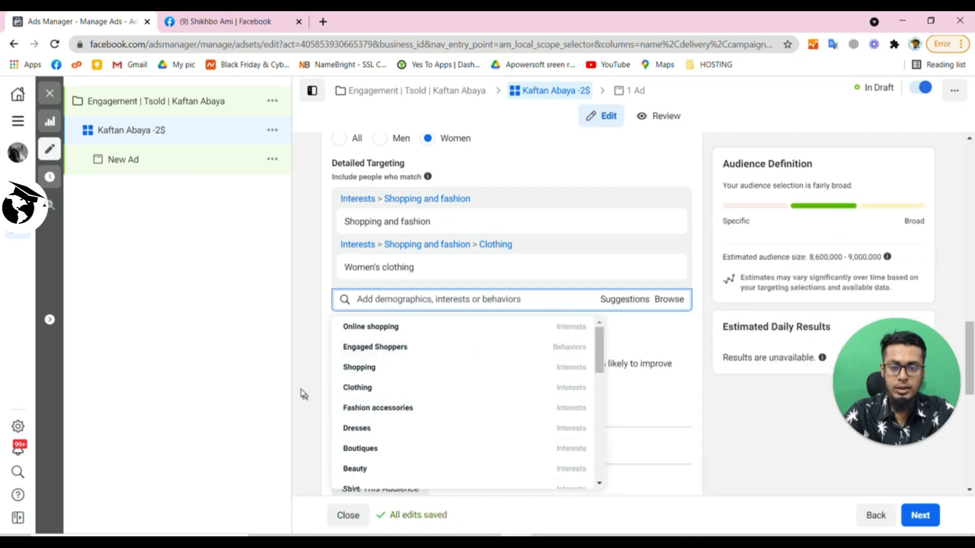
{"action": "left_click", "coordinate": [357, 387]}
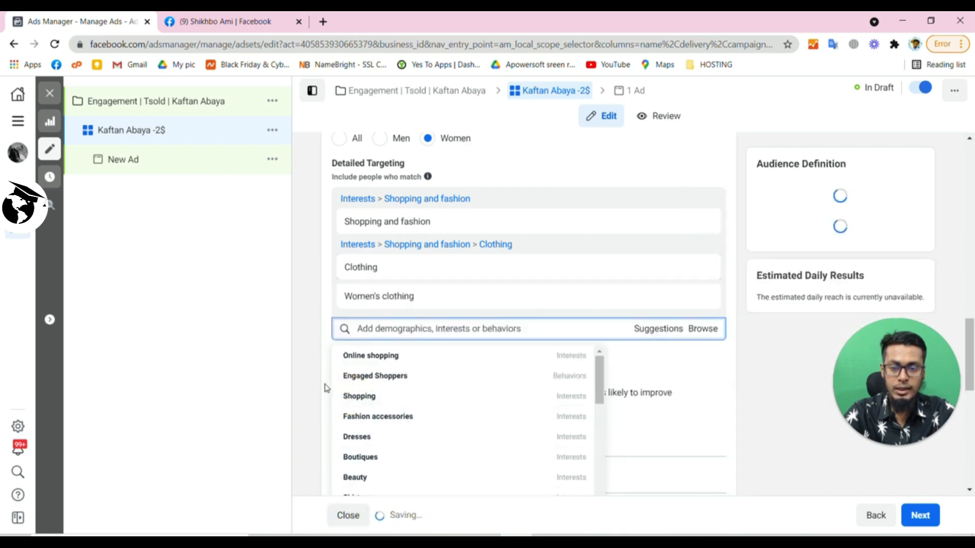
{"action": "left_click", "coordinate": [373, 421]}
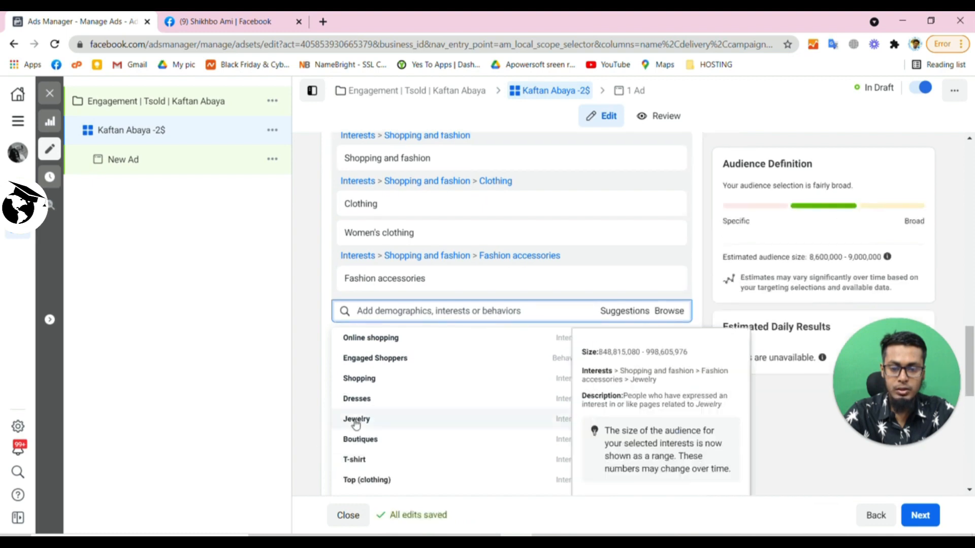
{"action": "left_click", "coordinate": [373, 419]}
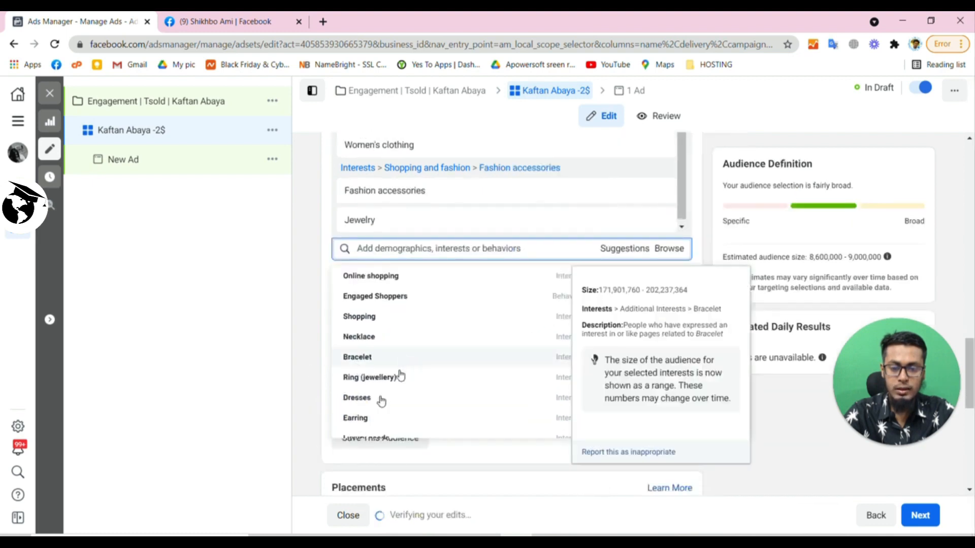
{"action": "left_click", "coordinate": [365, 397]}
Step: Look through the remaining targeting suggestions and add the Ring (jewellery) interest
{"action": "scroll", "coordinate": [406, 350], "scroll_direction": "down", "scroll_amount": 1}
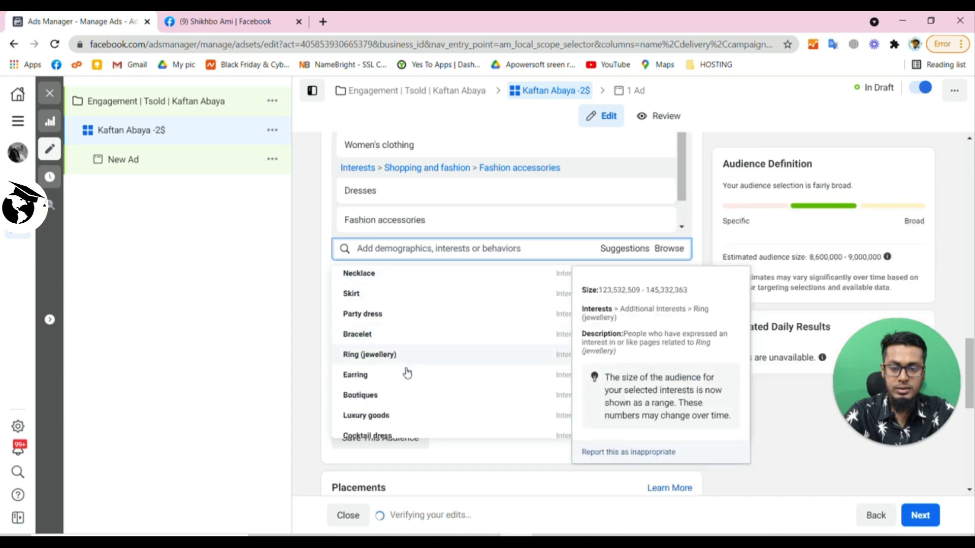
{"action": "scroll", "coordinate": [403, 380], "scroll_direction": "up", "scroll_amount": 5}
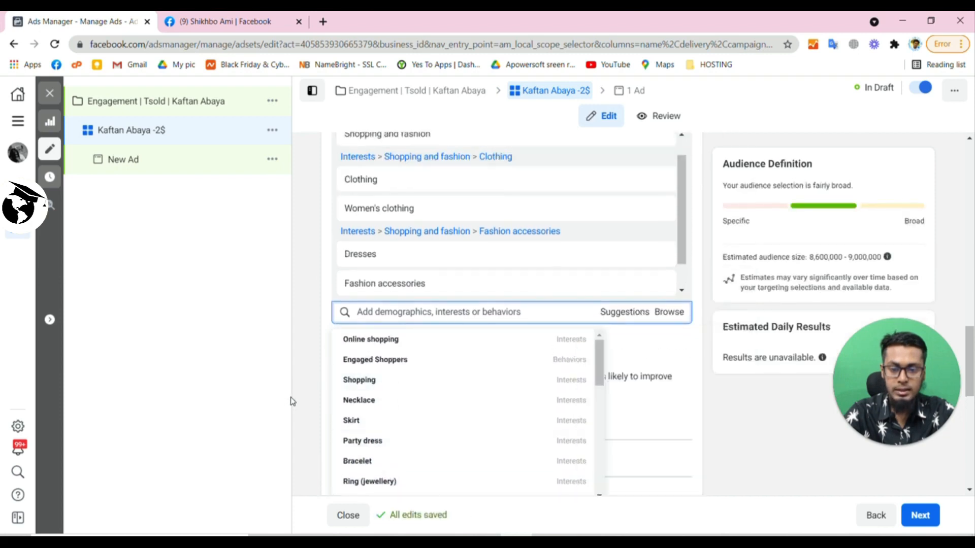
{"action": "scroll", "coordinate": [297, 399], "scroll_direction": "down", "scroll_amount": 1}
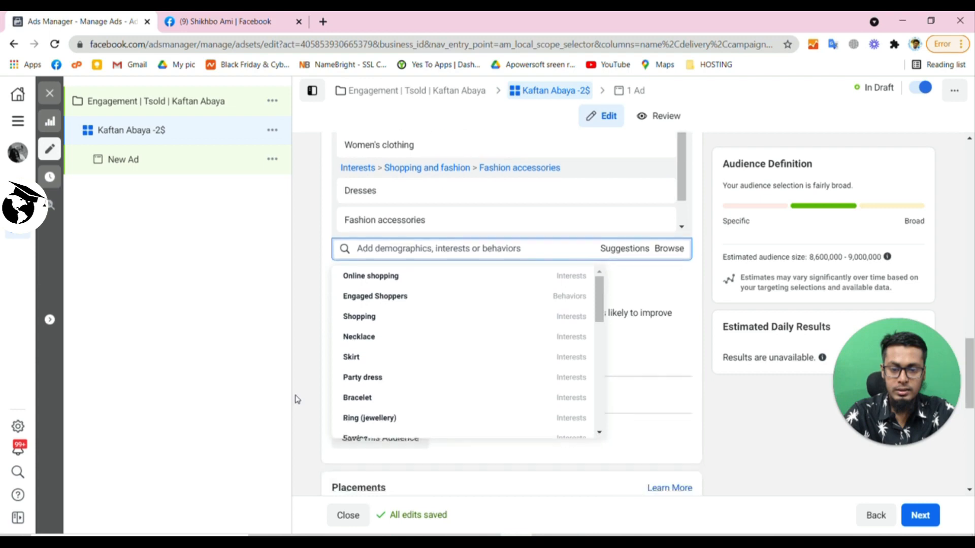
{"action": "scroll", "coordinate": [364, 396], "scroll_direction": "down", "scroll_amount": 1}
{"action": "left_click", "coordinate": [367, 354]}
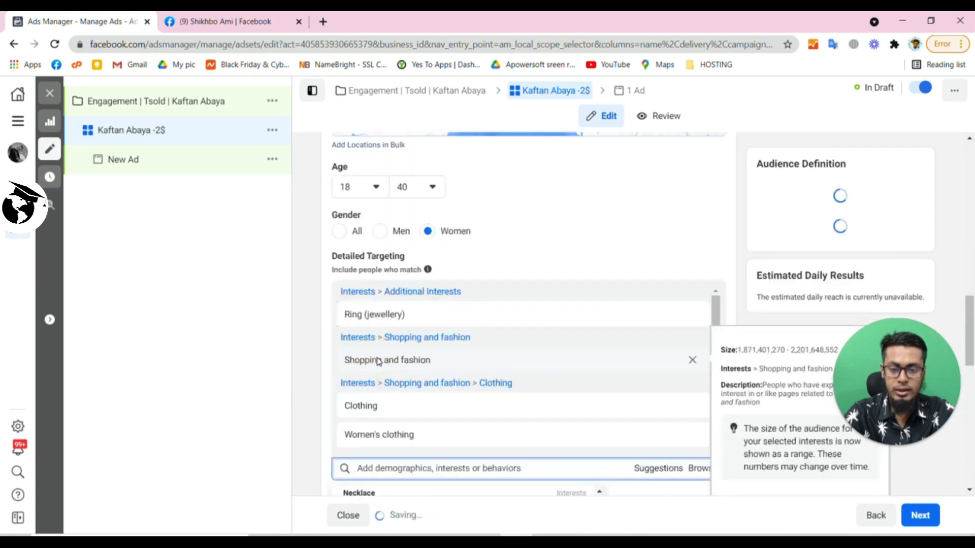
Step: Add the suggested interests Gold and Beauty to the detailed targeting
{"action": "scroll", "coordinate": [322, 369], "scroll_direction": "down", "scroll_amount": 3}
{"action": "scroll", "coordinate": [335, 373], "scroll_direction": "down", "scroll_amount": 1}
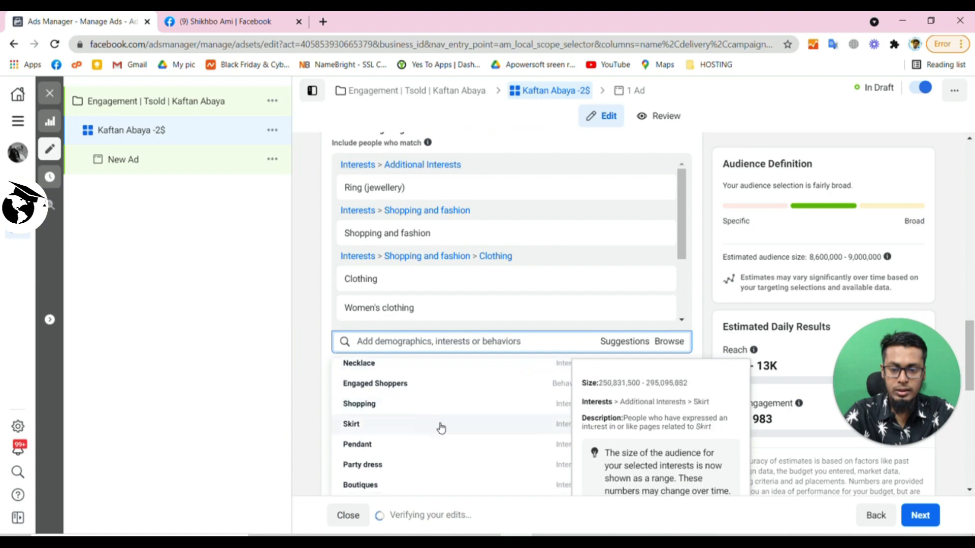
{"action": "scroll", "coordinate": [472, 420], "scroll_direction": "down", "scroll_amount": 1}
{"action": "scroll", "coordinate": [677, 360], "scroll_direction": "down", "scroll_amount": 3}
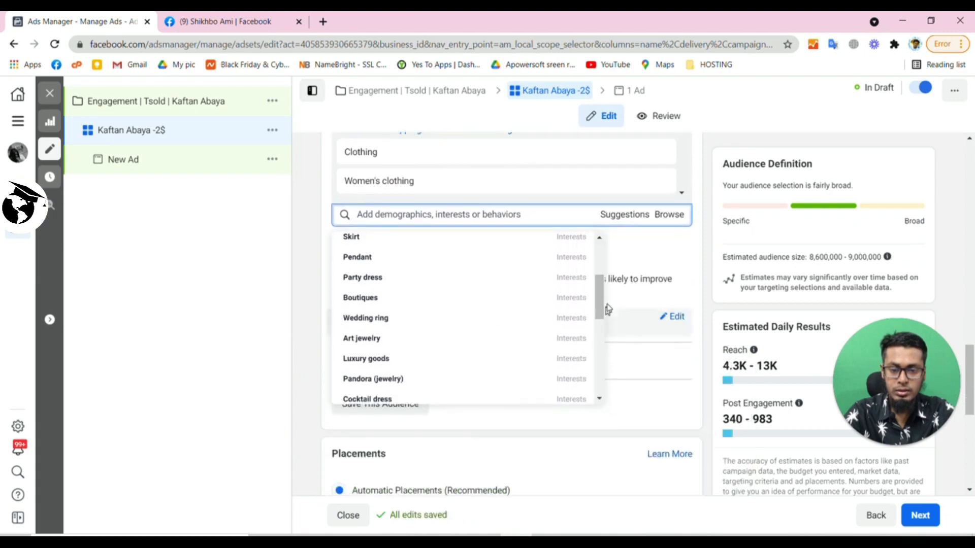
{"action": "mouse_move", "coordinate": [409, 364]}
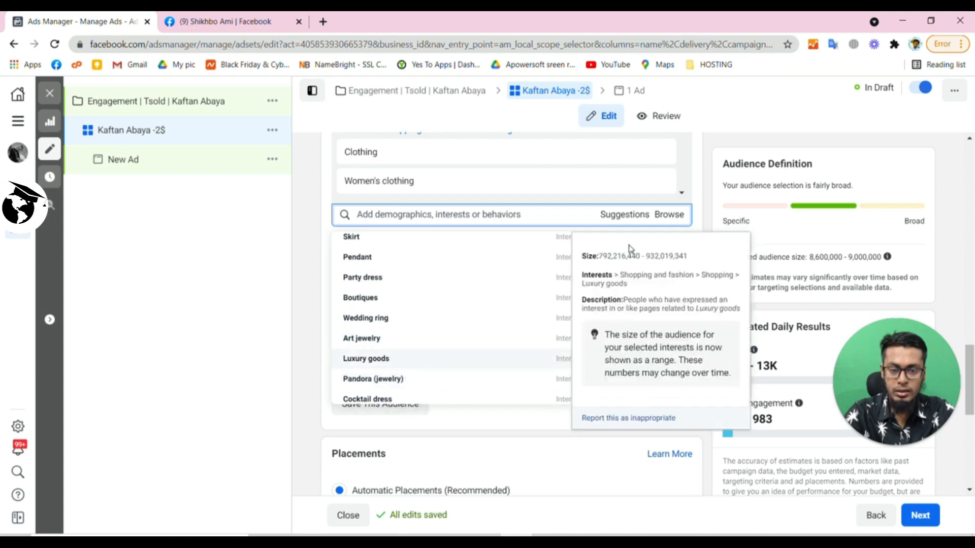
{"action": "scroll", "coordinate": [442, 344], "scroll_direction": "down", "scroll_amount": 1}
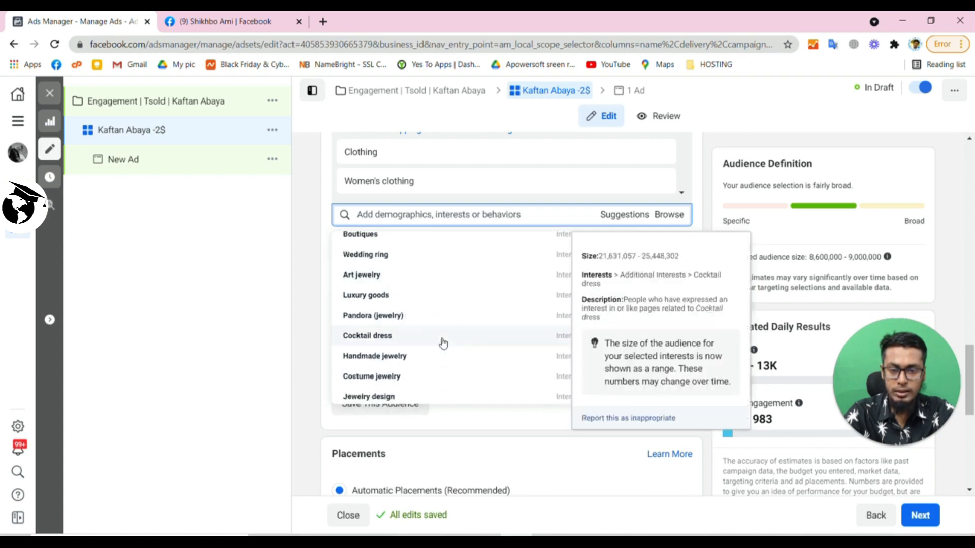
{"action": "scroll", "coordinate": [442, 342], "scroll_direction": "down", "scroll_amount": 1}
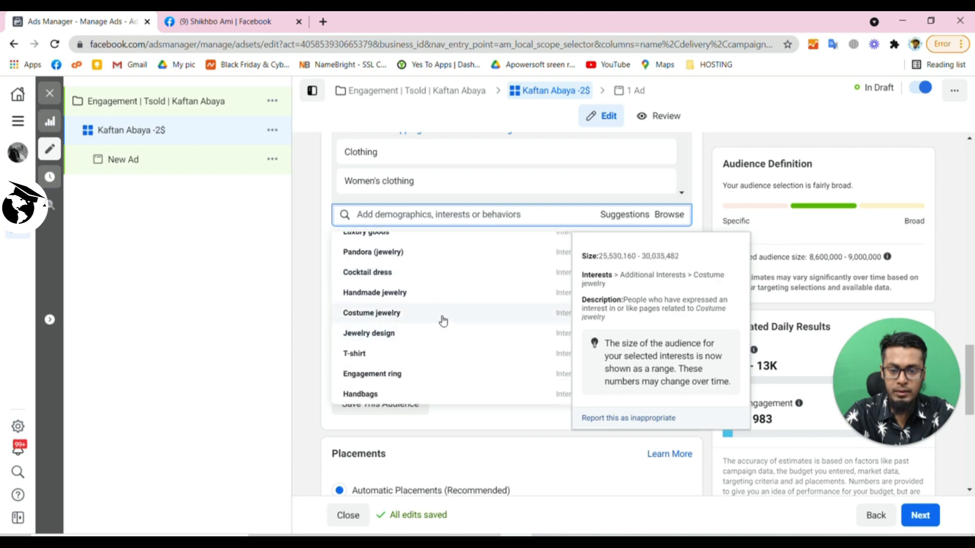
{"action": "scroll", "coordinate": [398, 340], "scroll_direction": "down", "scroll_amount": 1}
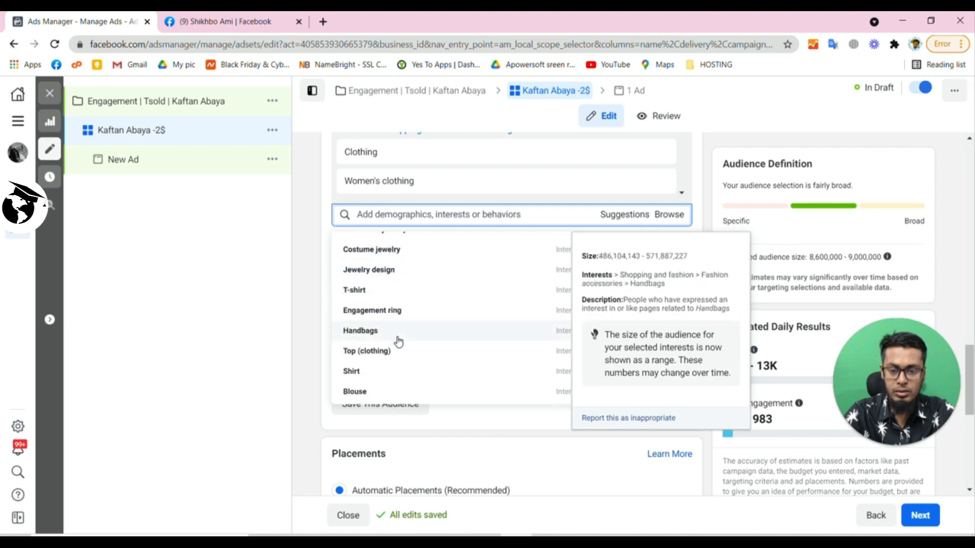
{"action": "scroll", "coordinate": [399, 340], "scroll_direction": "down", "scroll_amount": 1}
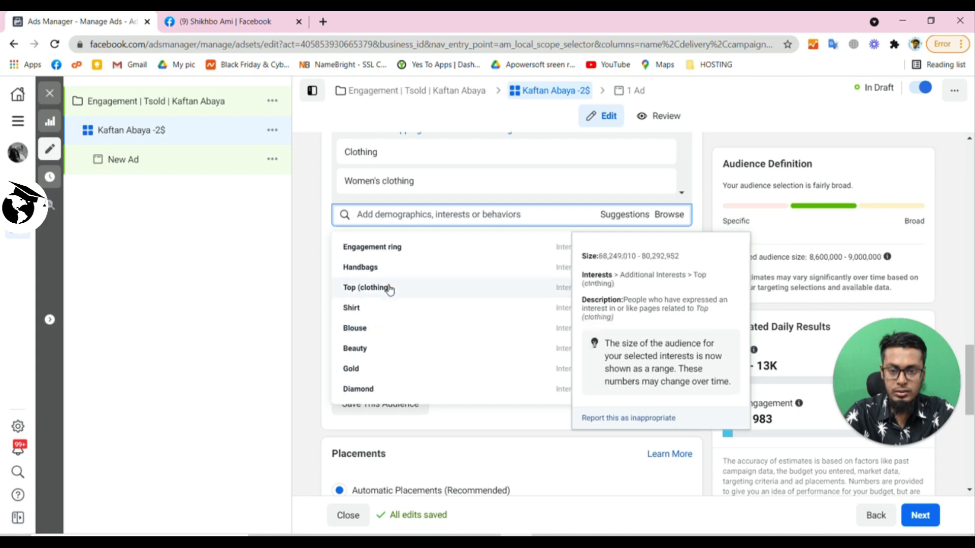
{"action": "left_click", "coordinate": [378, 375]}
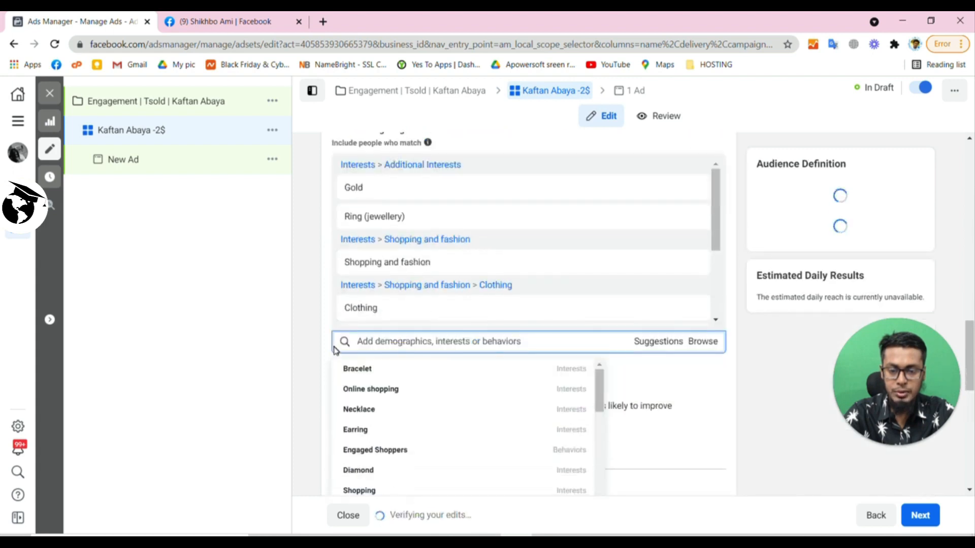
{"action": "scroll", "coordinate": [406, 351], "scroll_direction": "down", "scroll_amount": 6}
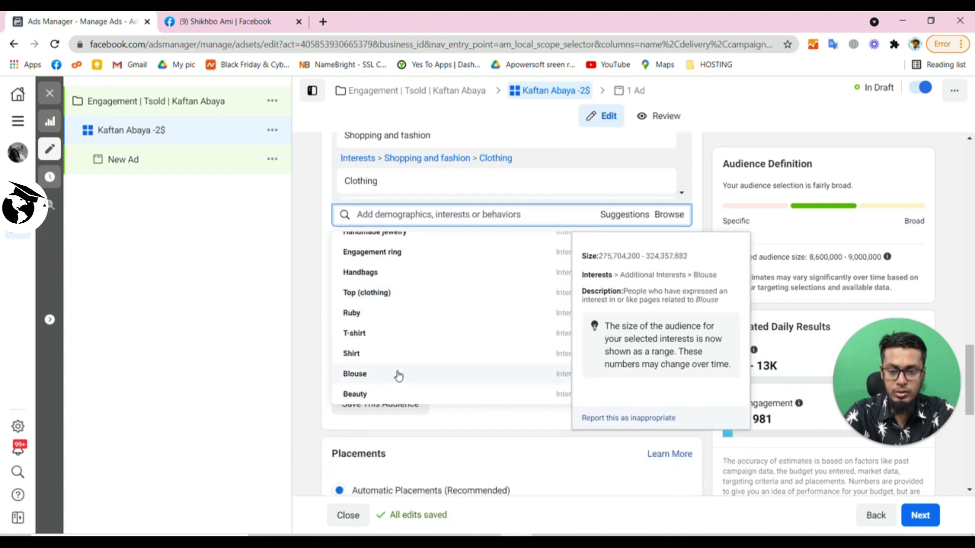
{"action": "left_click", "coordinate": [370, 396]}
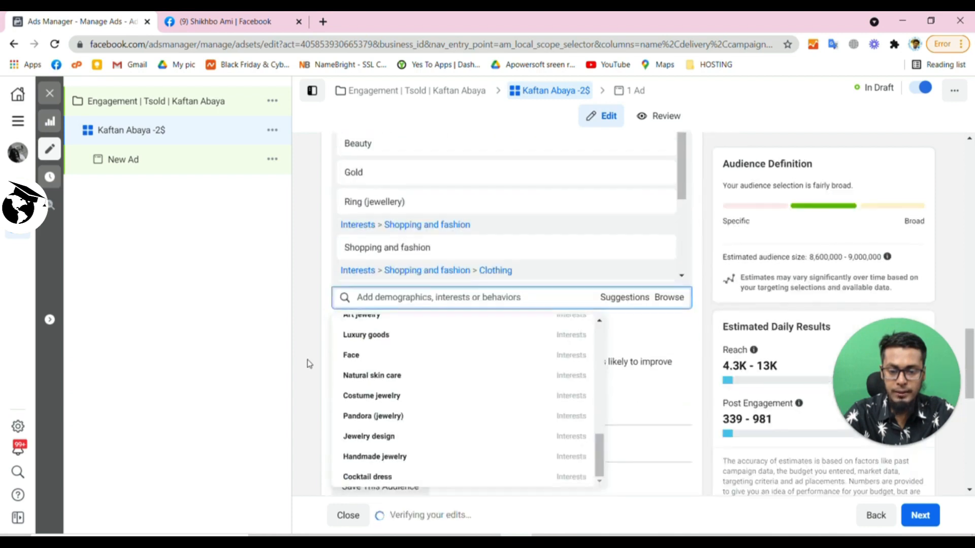
Step: Add the suggested interests Diamond and Party dress to the detailed targeting
{"action": "scroll", "coordinate": [396, 358], "scroll_direction": "up", "scroll_amount": 8}
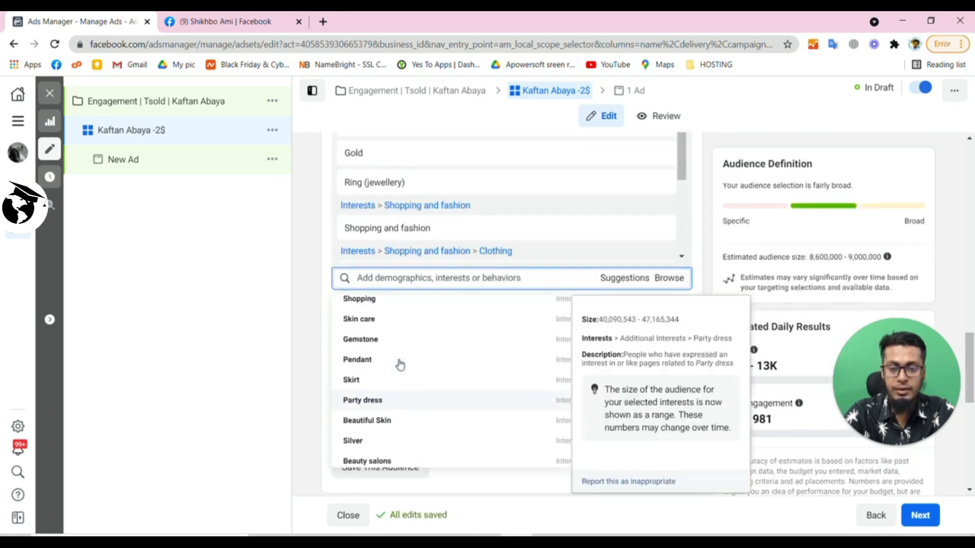
{"action": "scroll", "coordinate": [399, 365], "scroll_direction": "up", "scroll_amount": 2}
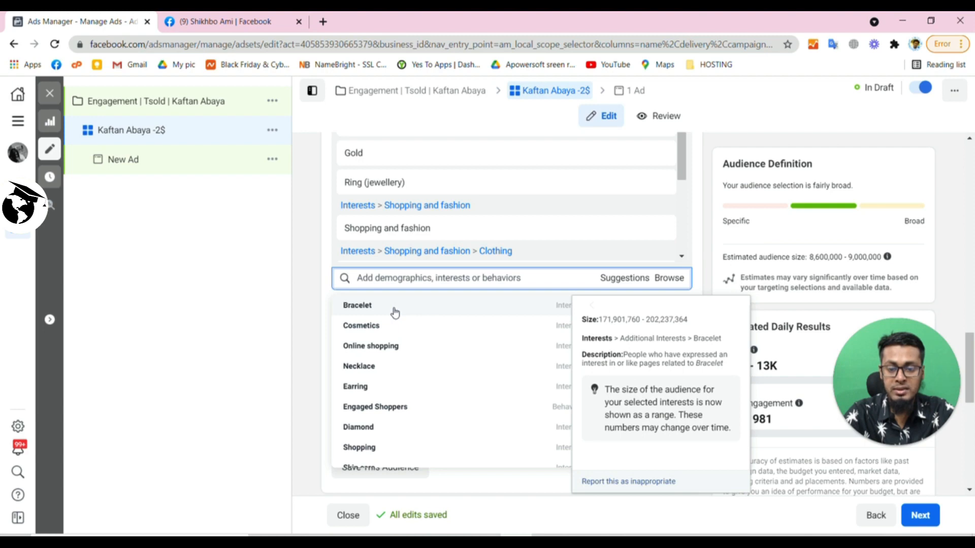
{"action": "scroll", "coordinate": [424, 389], "scroll_direction": "down", "scroll_amount": 2}
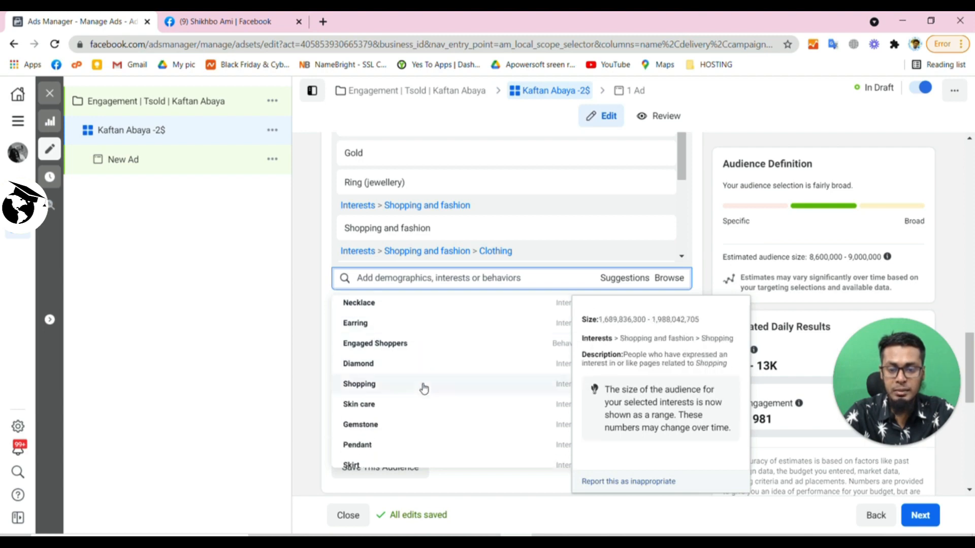
{"action": "scroll", "coordinate": [424, 389], "scroll_direction": "down", "scroll_amount": 2}
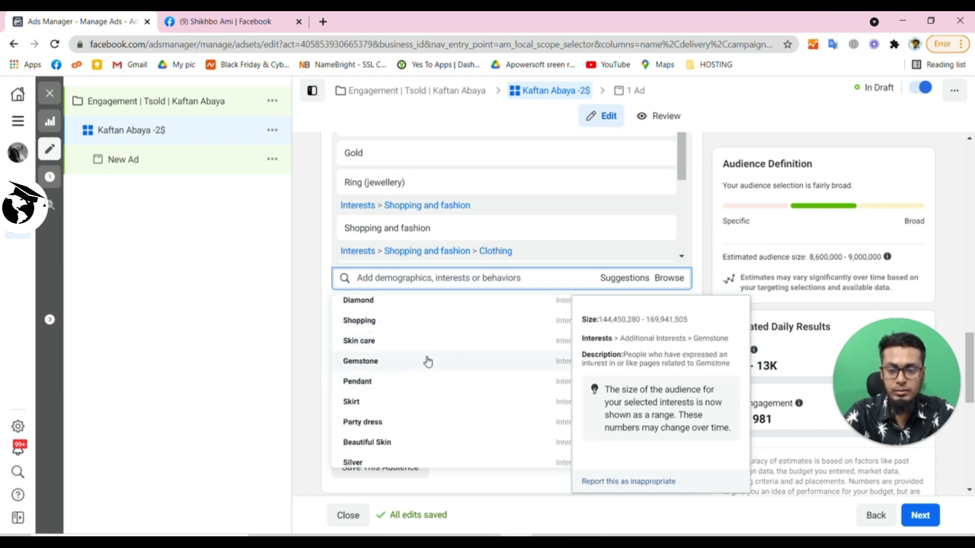
{"action": "left_click", "coordinate": [378, 304]}
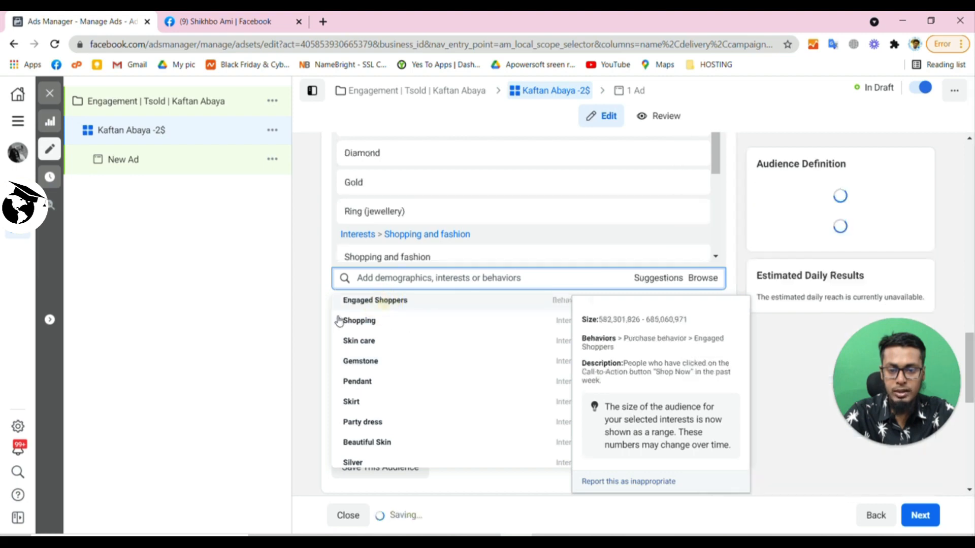
{"action": "scroll", "coordinate": [401, 364], "scroll_direction": "down", "scroll_amount": 3}
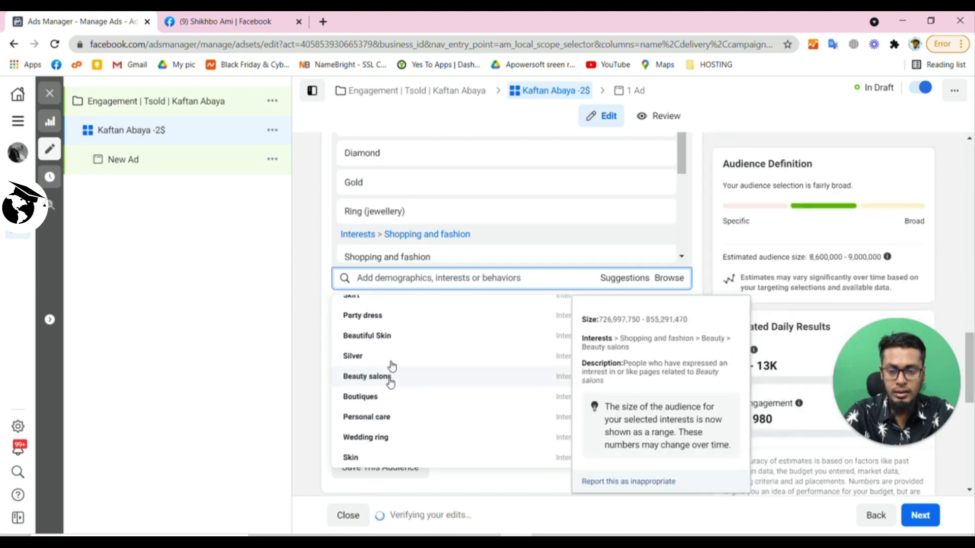
{"action": "left_click", "coordinate": [392, 319]}
Step: Add the suggested interests Natural skin care and Personal care to the detailed targeting
{"action": "scroll", "coordinate": [394, 375], "scroll_direction": "down", "scroll_amount": 3}
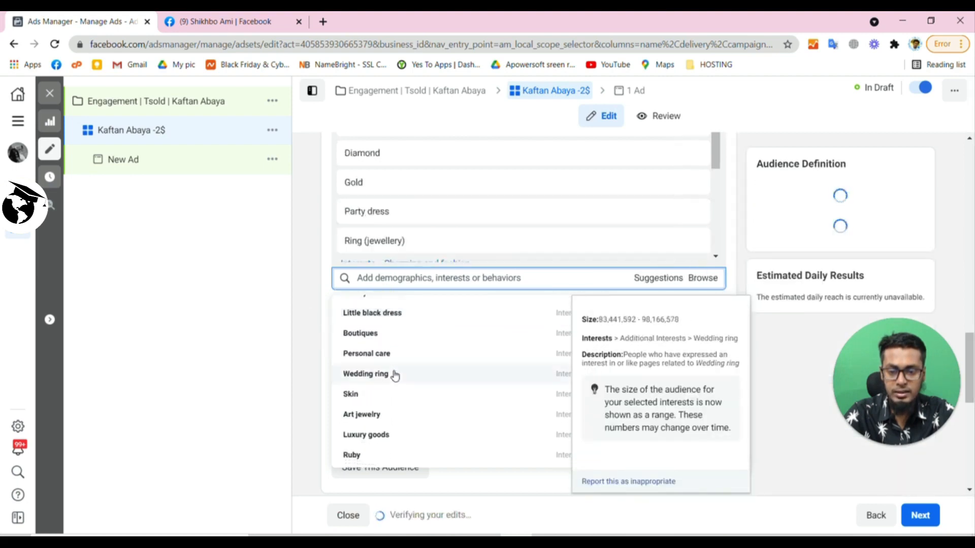
{"action": "scroll", "coordinate": [392, 388], "scroll_direction": "down", "scroll_amount": 1}
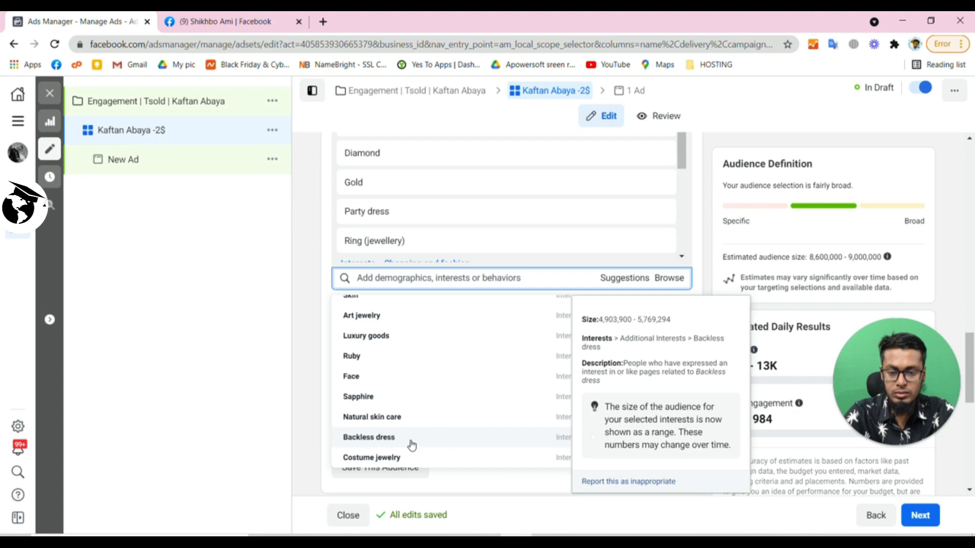
{"action": "scroll", "coordinate": [412, 445], "scroll_direction": "up", "scroll_amount": 2}
{"action": "scroll", "coordinate": [403, 446], "scroll_direction": "down", "scroll_amount": 2}
{"action": "left_click", "coordinate": [393, 423]}
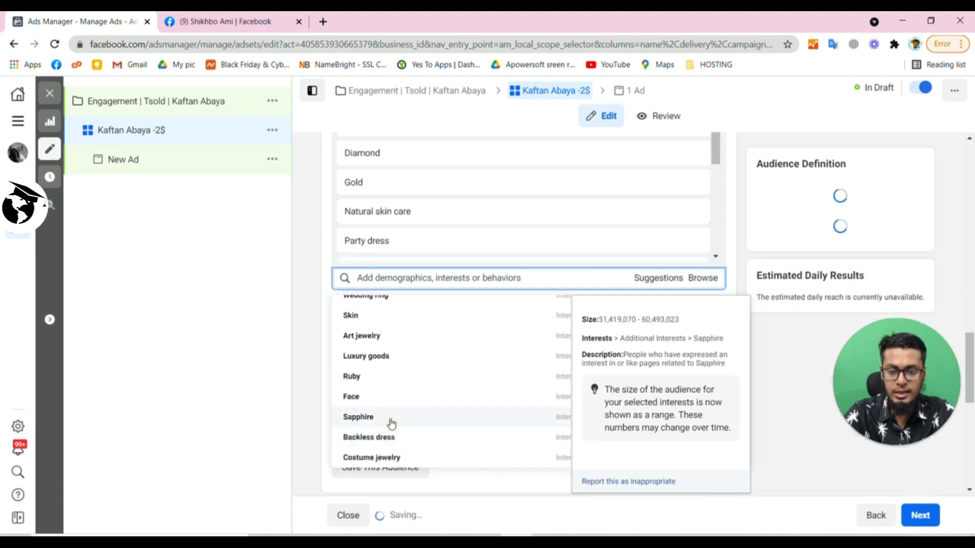
{"action": "scroll", "coordinate": [426, 398], "scroll_direction": "up", "scroll_amount": 5}
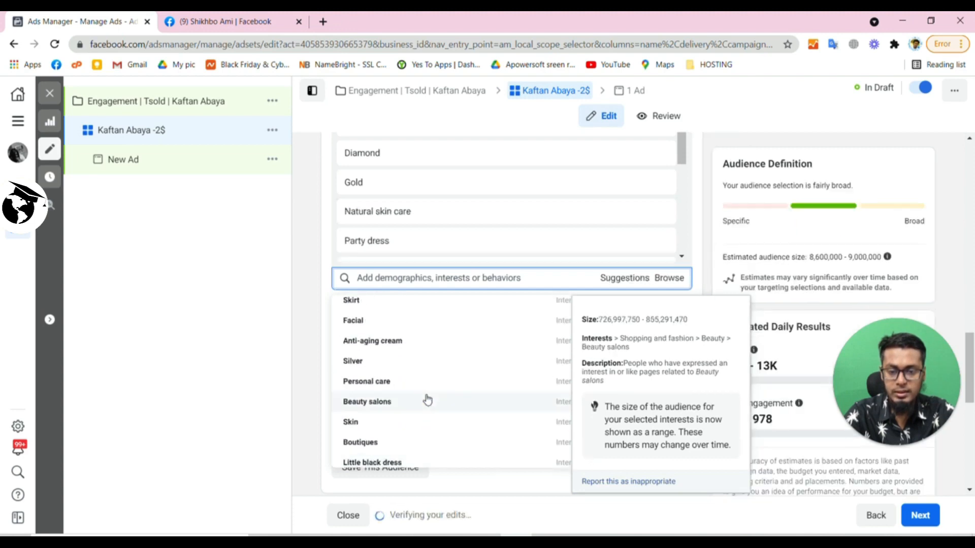
{"action": "left_click", "coordinate": [402, 381]}
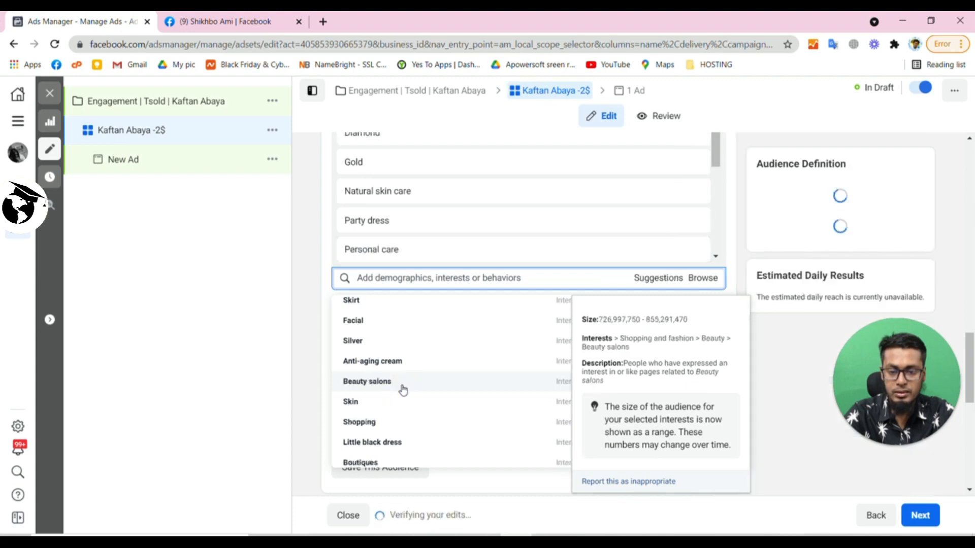
Step: Add the suggested Cosmetics interest to the detailed targeting and close the suggestions
{"action": "scroll", "coordinate": [401, 391], "scroll_direction": "up", "scroll_amount": 3}
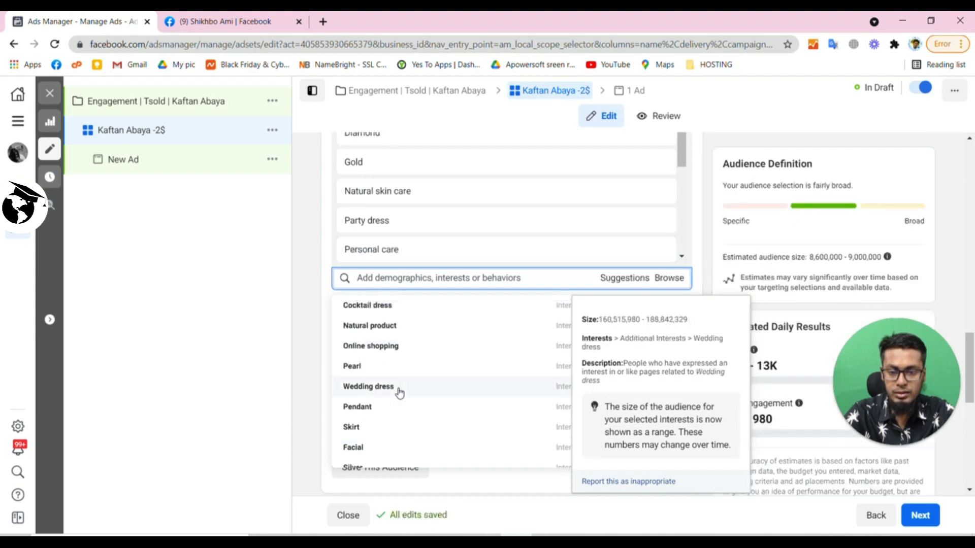
{"action": "scroll", "coordinate": [400, 399], "scroll_direction": "up", "scroll_amount": 4}
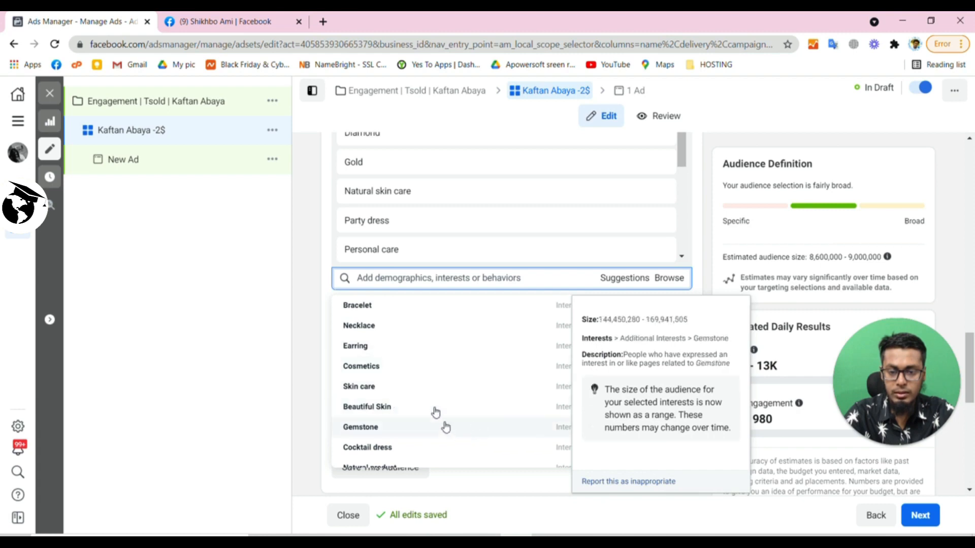
{"action": "left_click", "coordinate": [404, 369]}
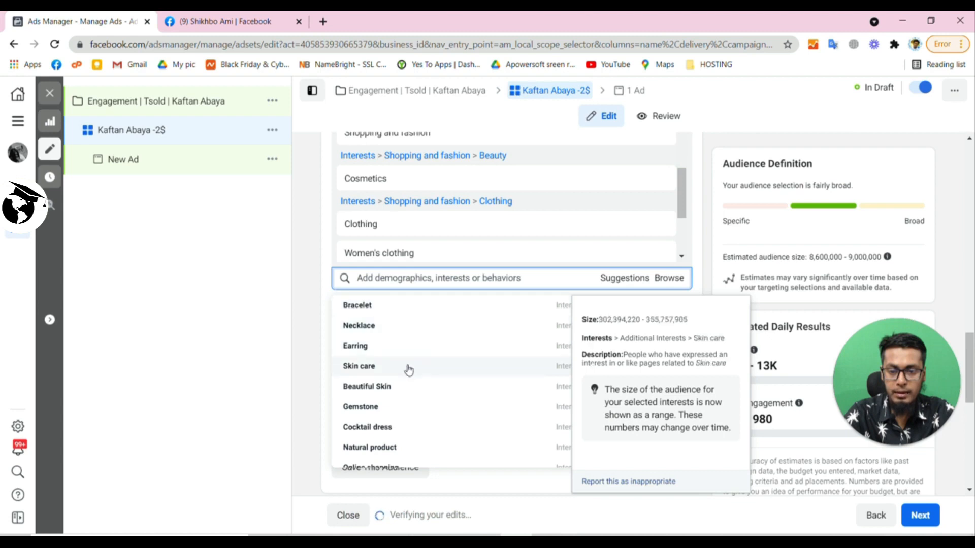
{"action": "left_click", "coordinate": [301, 341]}
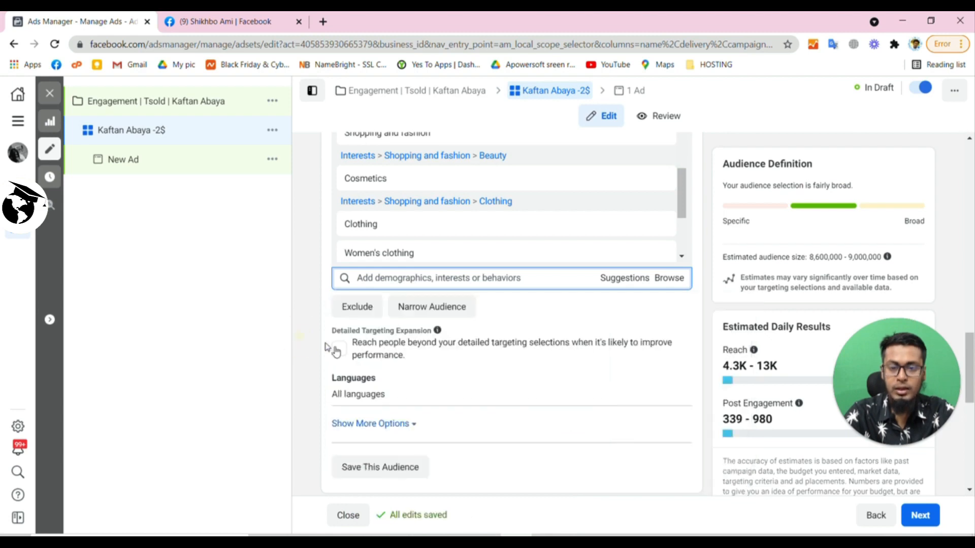
Step: Review the selected interests and check the main categories available for browsing detailed targeting
{"action": "scroll", "coordinate": [335, 348], "scroll_direction": "up", "scroll_amount": 3}
{"action": "scroll", "coordinate": [449, 339], "scroll_direction": "down", "scroll_amount": 5}
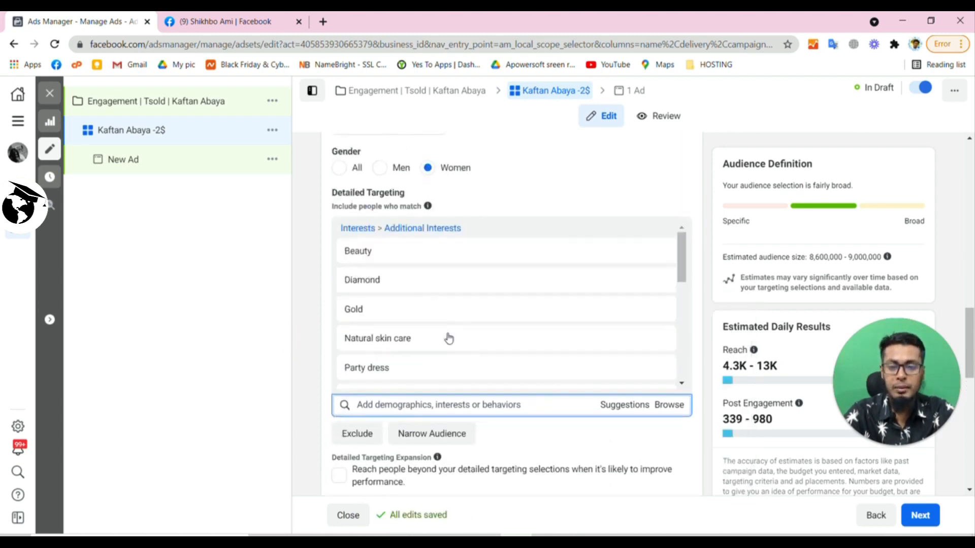
{"action": "scroll", "coordinate": [400, 277], "scroll_direction": "down", "scroll_amount": 5}
{"action": "scroll", "coordinate": [391, 297], "scroll_direction": "up", "scroll_amount": 5}
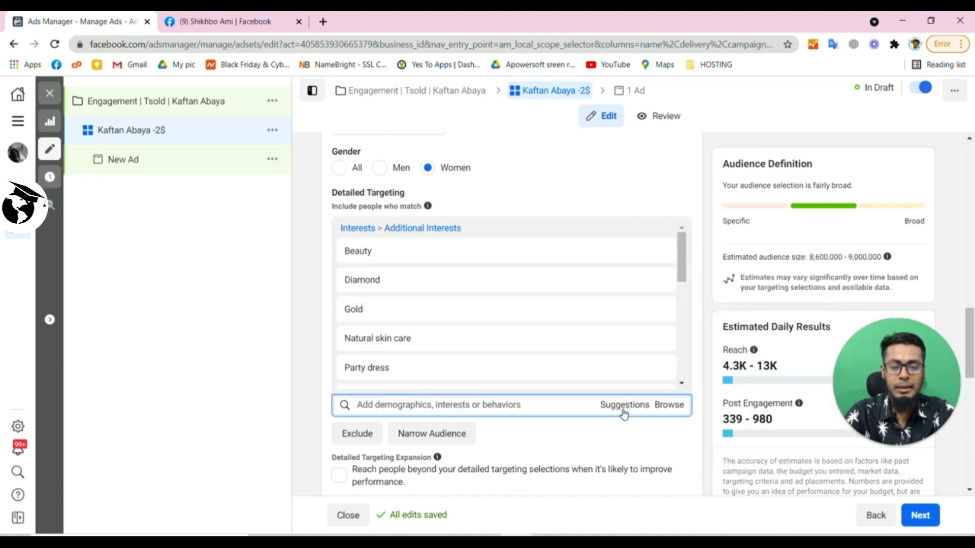
{"action": "left_click", "coordinate": [670, 406]}
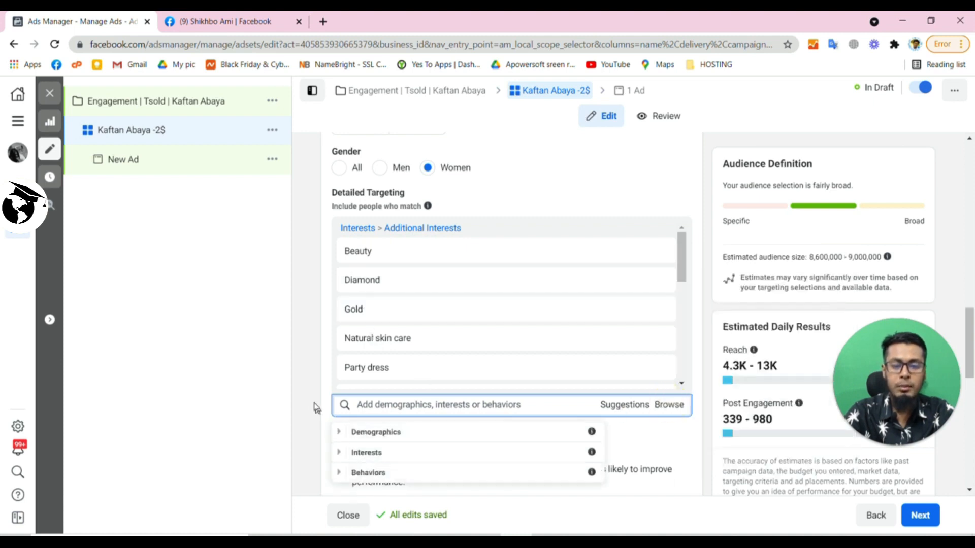
{"action": "left_click", "coordinate": [312, 405]}
{"action": "left_click", "coordinate": [665, 406]}
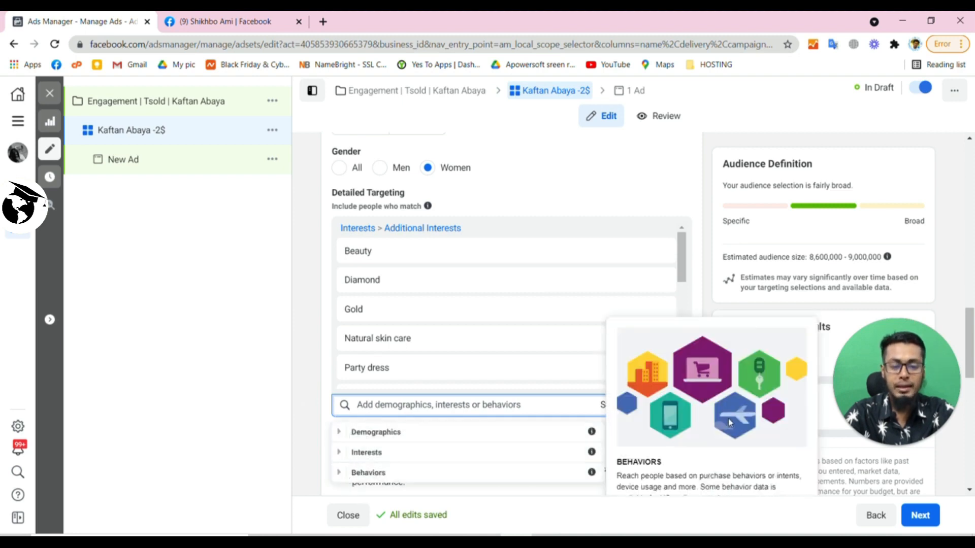
{"action": "left_click", "coordinate": [708, 296]}
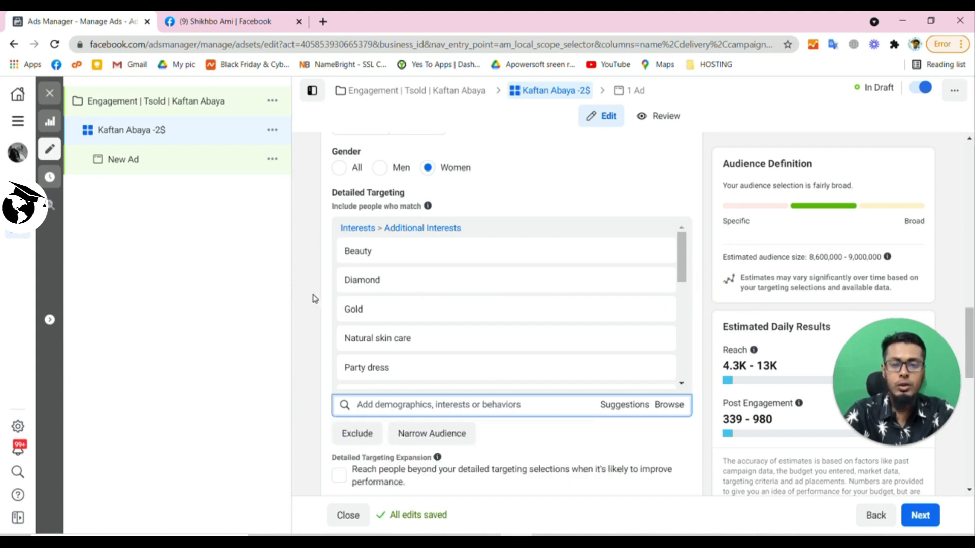
Step: Narrow the audience by adding a second detailed targeting condition that people must also match
{"action": "scroll", "coordinate": [355, 305], "scroll_direction": "up", "scroll_amount": 3}
{"action": "scroll", "coordinate": [388, 317], "scroll_direction": "down", "scroll_amount": 5}
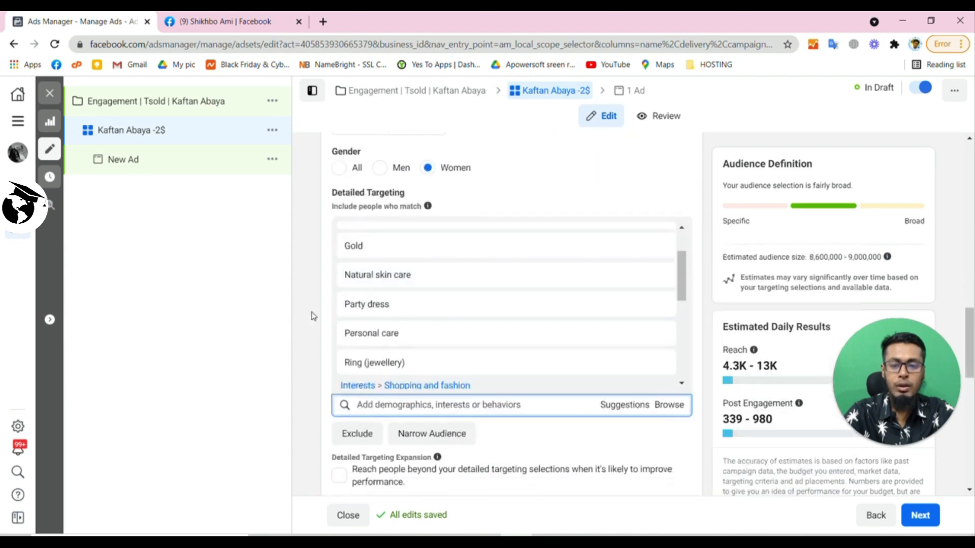
{"action": "scroll", "coordinate": [313, 315], "scroll_direction": "down", "scroll_amount": 3}
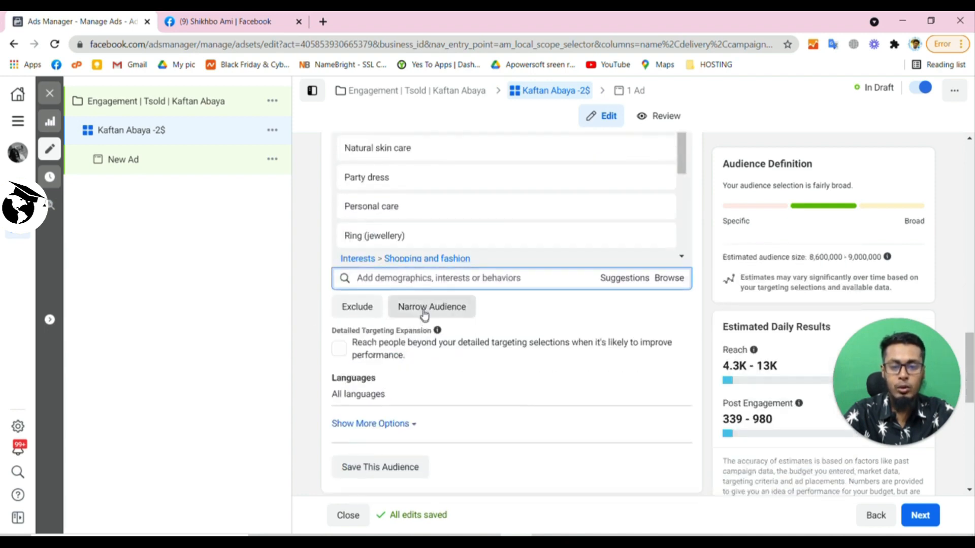
{"action": "left_click", "coordinate": [427, 307]}
{"action": "scroll", "coordinate": [306, 335], "scroll_direction": "up", "scroll_amount": 3}
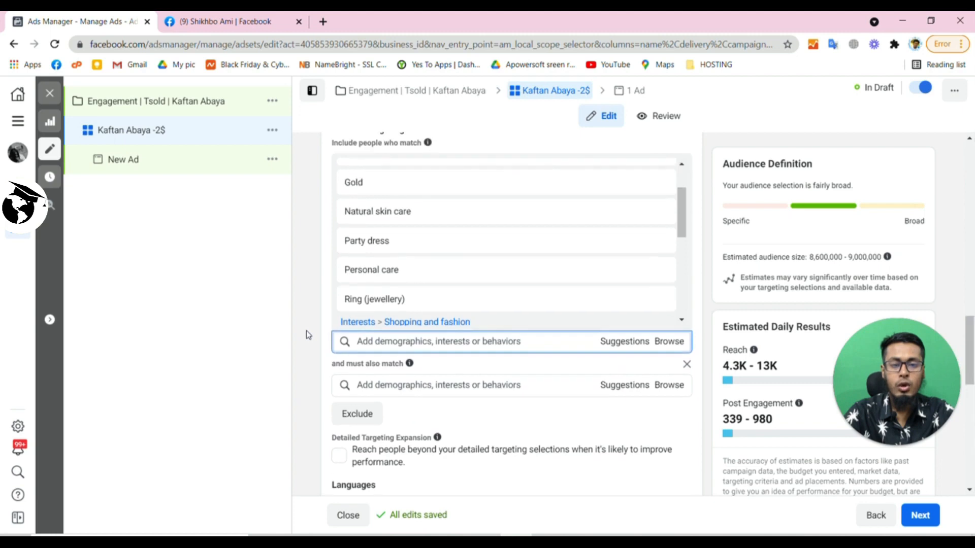
{"action": "scroll", "coordinate": [306, 335], "scroll_direction": "up", "scroll_amount": 2}
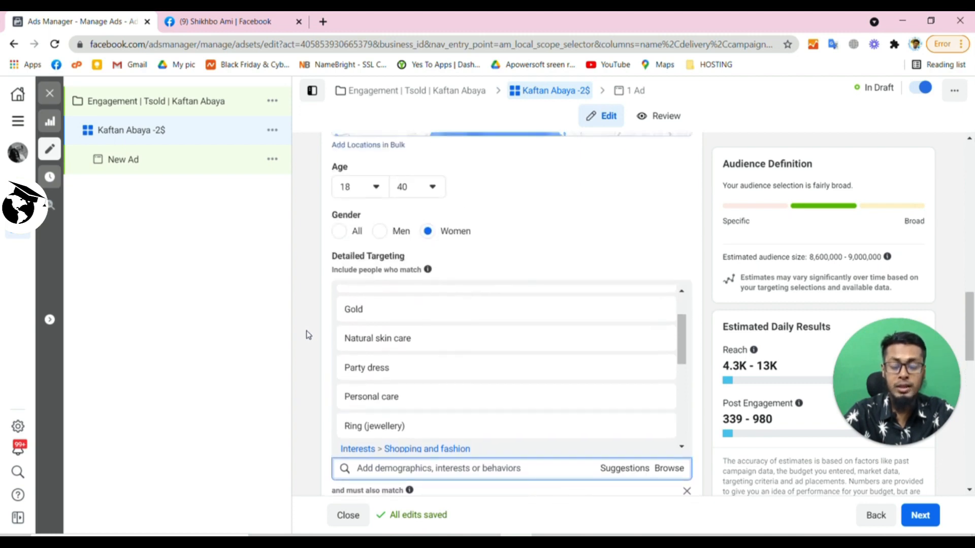
{"action": "scroll", "coordinate": [306, 335], "scroll_direction": "down", "scroll_amount": 3}
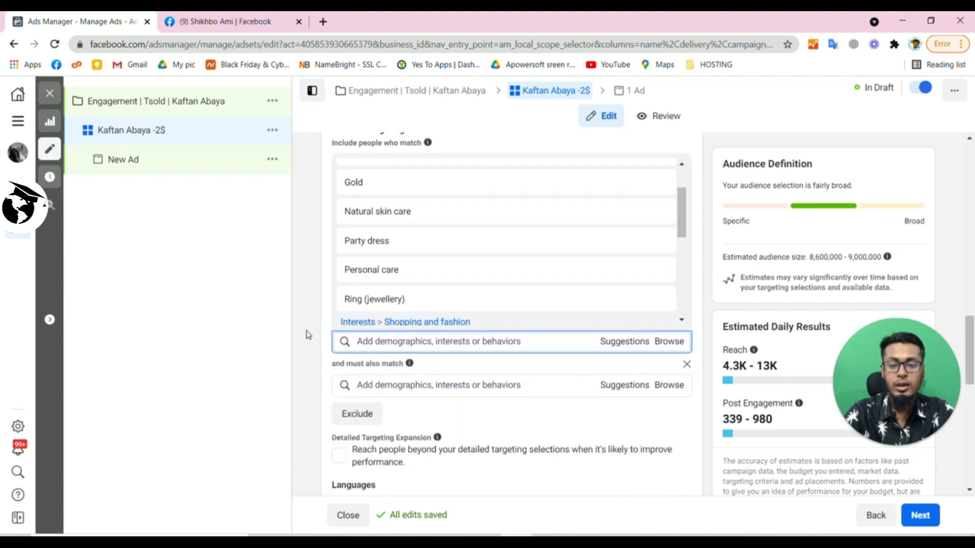
Step: Add the Online shopping interest to the must-also-match targeting condition and check the estimated audience size
{"action": "scroll", "coordinate": [307, 335], "scroll_direction": "up", "scroll_amount": 2}
{"action": "scroll", "coordinate": [394, 320], "scroll_direction": "up", "scroll_amount": 2}
{"action": "scroll", "coordinate": [376, 305], "scroll_direction": "up", "scroll_amount": 1}
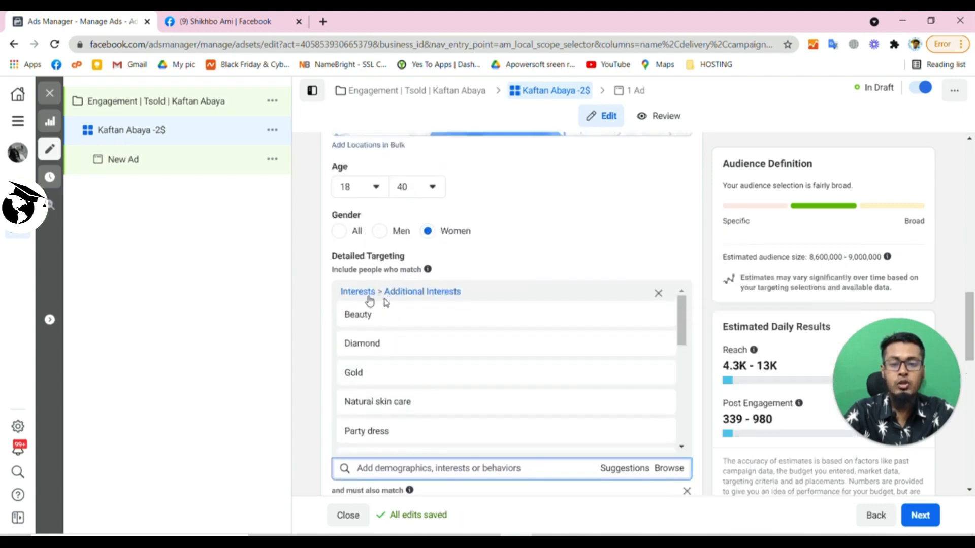
{"action": "scroll", "coordinate": [320, 318], "scroll_direction": "down", "scroll_amount": 2}
{"action": "left_click", "coordinate": [396, 385]}
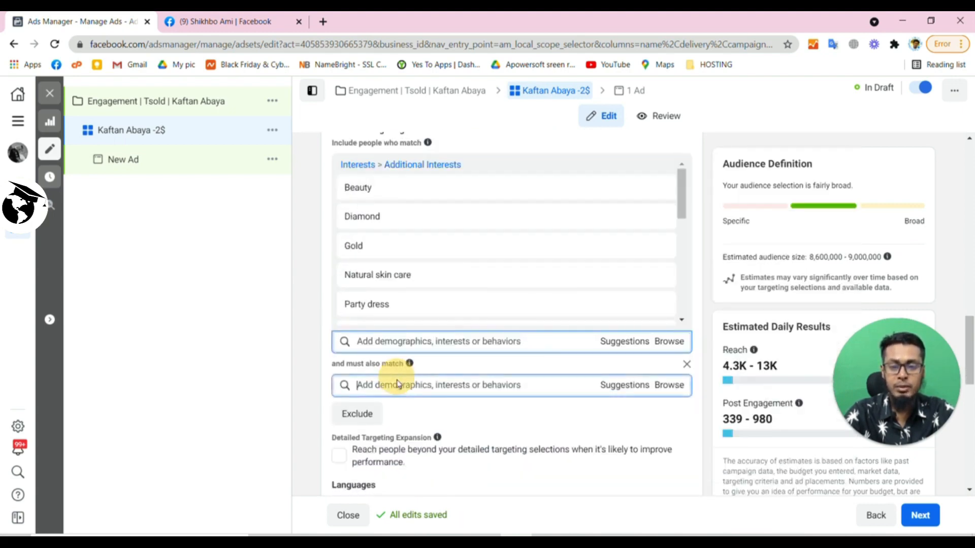
{"action": "type", "text": "online shop"}
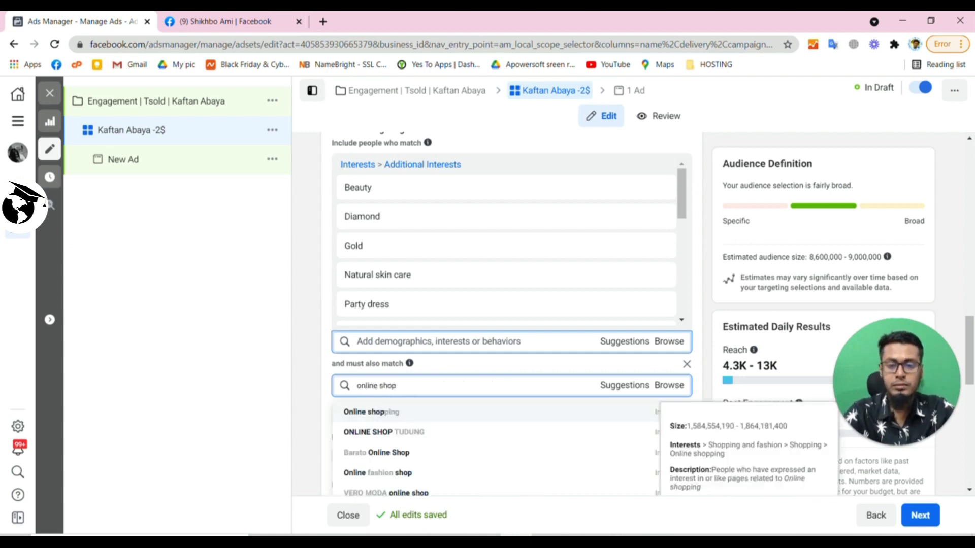
{"action": "left_click", "coordinate": [389, 417]}
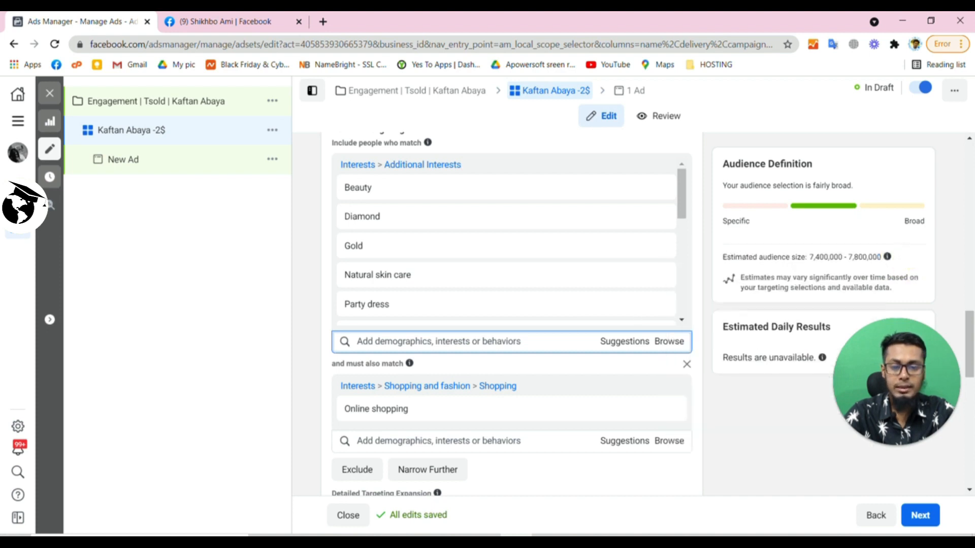
{"action": "scroll", "coordinate": [318, 329], "scroll_direction": "down", "scroll_amount": 3}
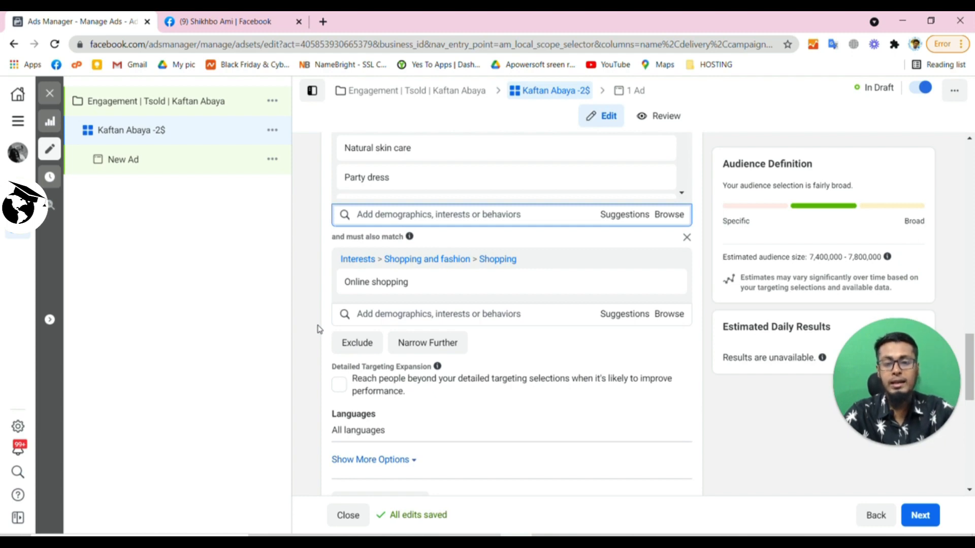
{"action": "scroll", "coordinate": [318, 329], "scroll_direction": "up", "scroll_amount": 2}
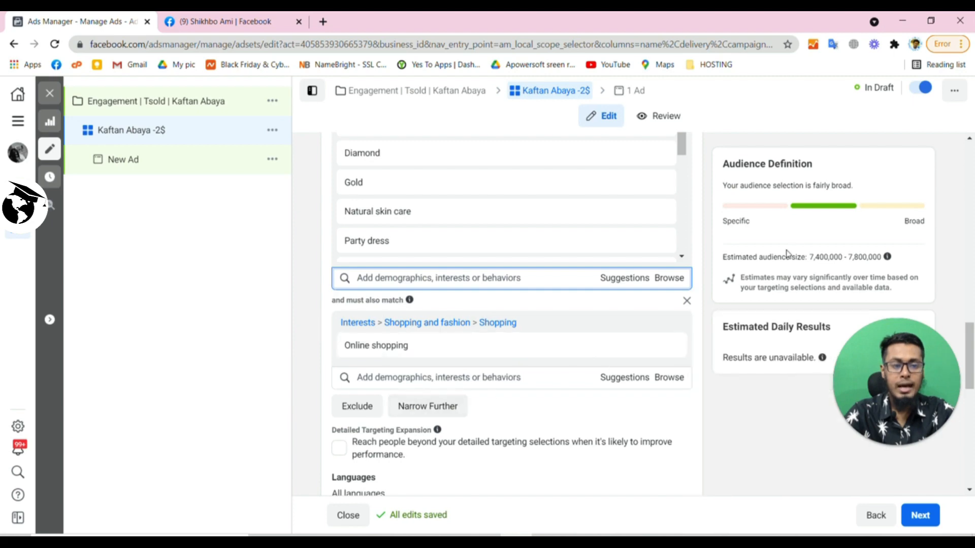
{"action": "double_click", "coordinate": [818, 257]}
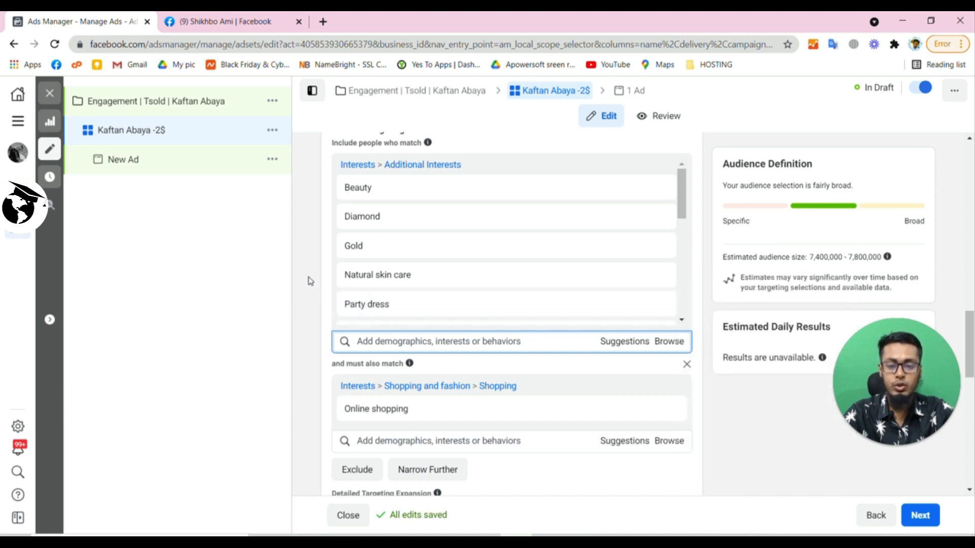
Step: Compare the estimated audience size with and without detailed targeting expansion, leaving the expansion enabled
{"action": "scroll", "coordinate": [311, 281], "scroll_direction": "down", "scroll_amount": 5}
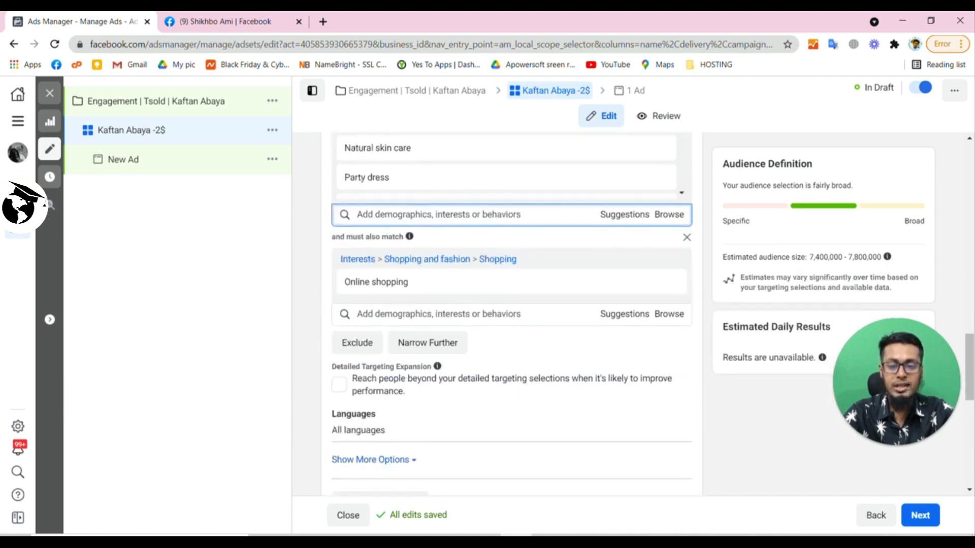
{"action": "left_click", "coordinate": [339, 386]}
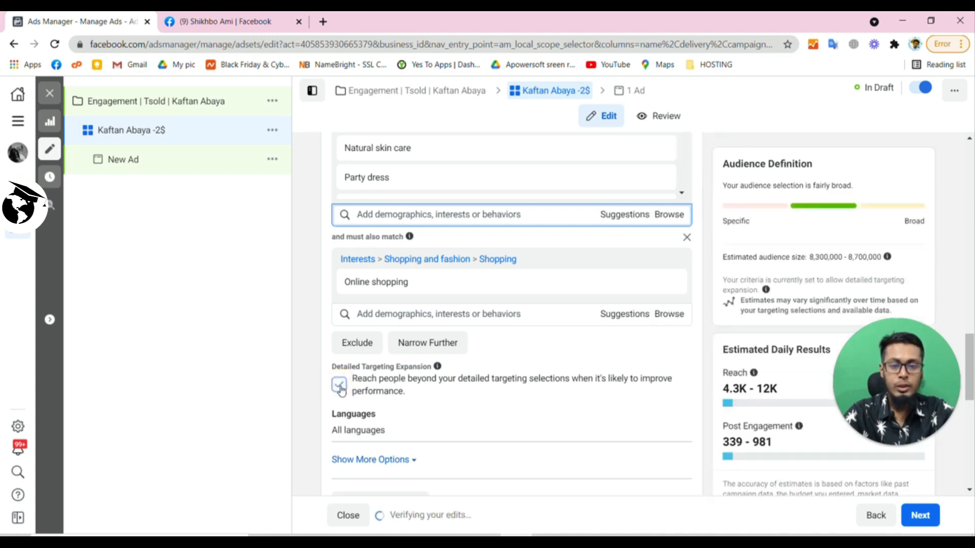
{"action": "left_click", "coordinate": [339, 386]}
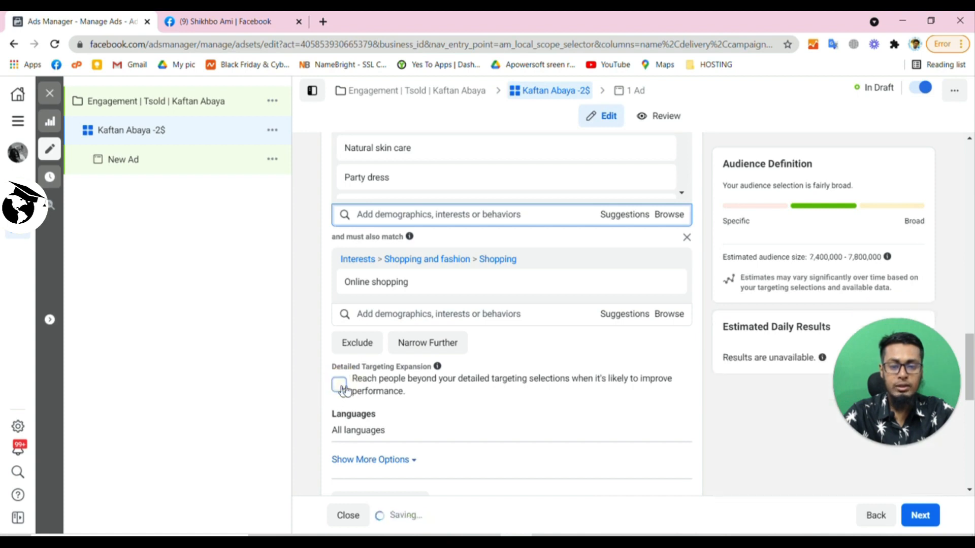
{"action": "mouse_move", "coordinate": [905, 256]}
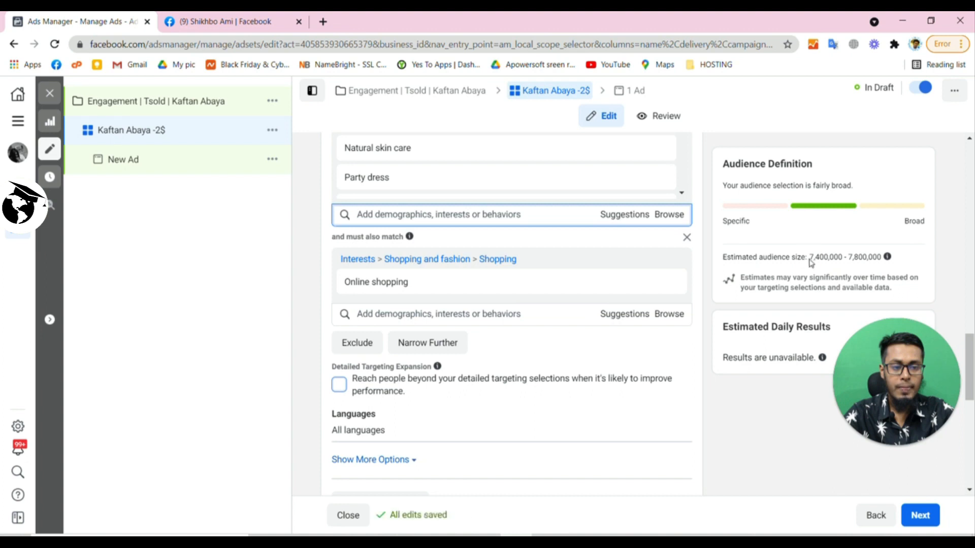
{"action": "left_click_drag", "start_coordinate": [811, 256], "coordinate": [869, 257]}
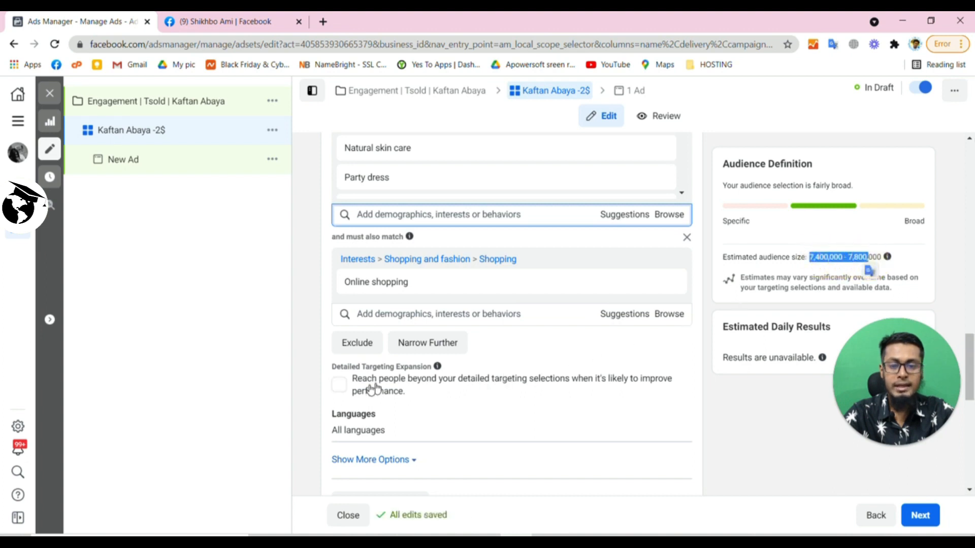
{"action": "left_click", "coordinate": [338, 386]}
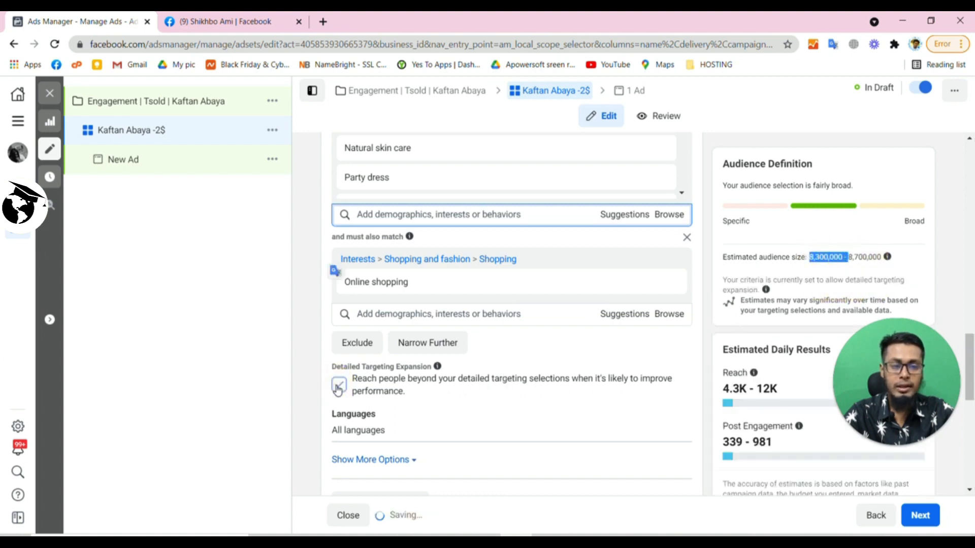
{"action": "left_click", "coordinate": [467, 404]}
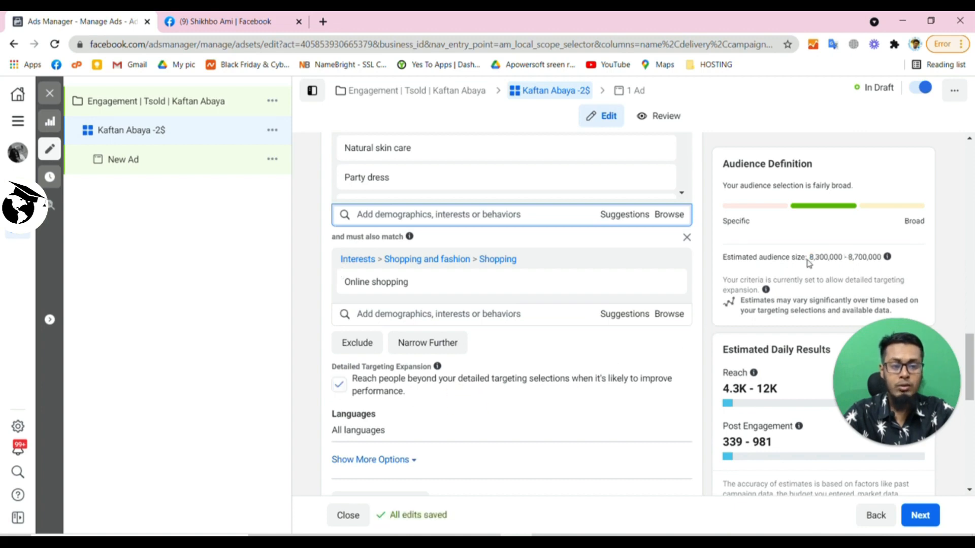
Step: Switch the ad set to manual placements and exclude the Audience Network and Instagram platforms
{"action": "scroll", "coordinate": [505, 381], "scroll_direction": "up", "scroll_amount": 3}
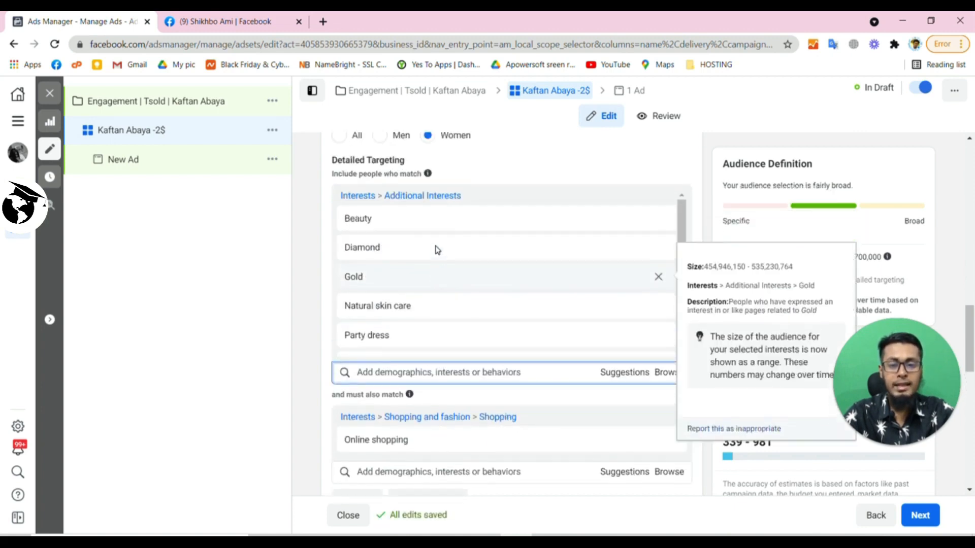
{"action": "scroll", "coordinate": [435, 259], "scroll_direction": "down", "scroll_amount": 6}
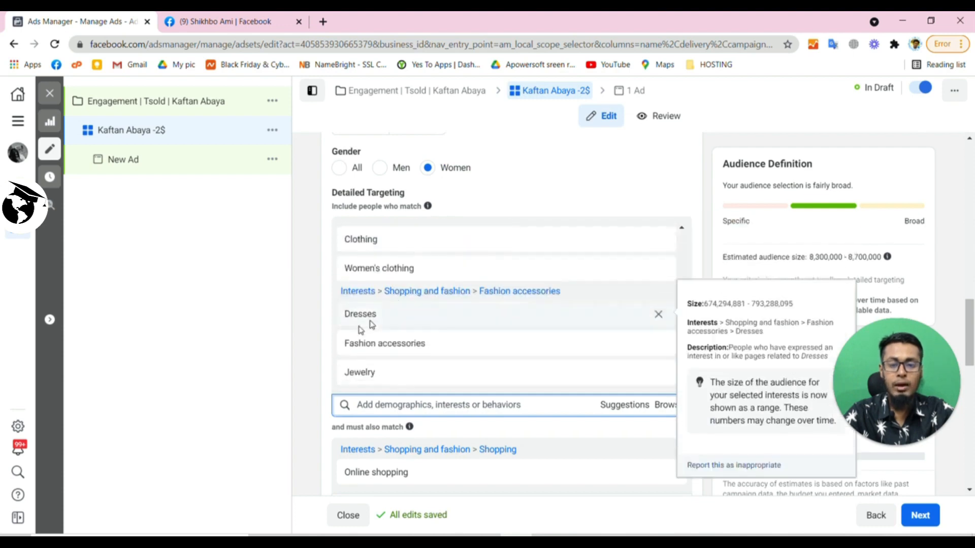
{"action": "scroll", "coordinate": [327, 348], "scroll_direction": "down", "scroll_amount": 4}
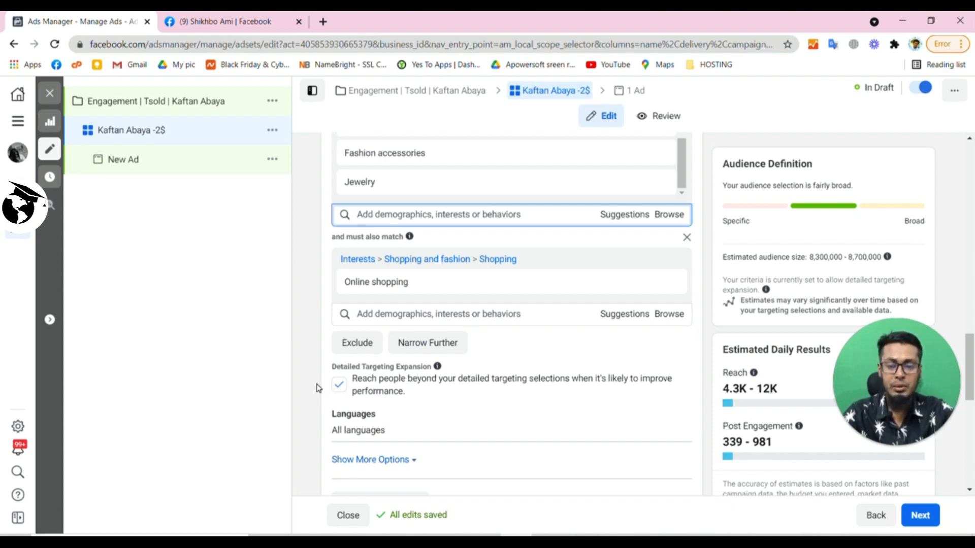
{"action": "scroll", "coordinate": [317, 386], "scroll_direction": "down", "scroll_amount": 6}
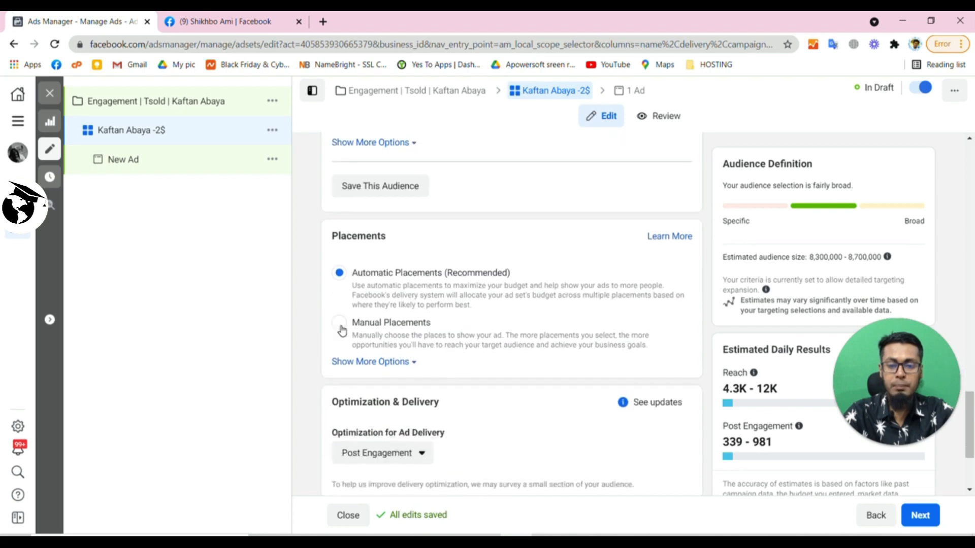
{"action": "left_click", "coordinate": [341, 328]}
{"action": "scroll", "coordinate": [335, 328], "scroll_direction": "down", "scroll_amount": 3}
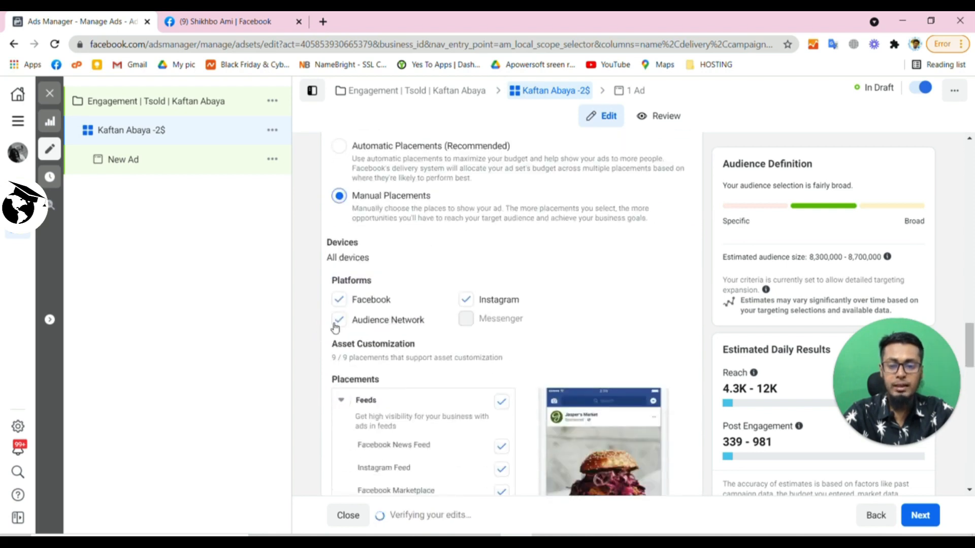
{"action": "left_click", "coordinate": [336, 324]}
{"action": "left_click", "coordinate": [468, 303]}
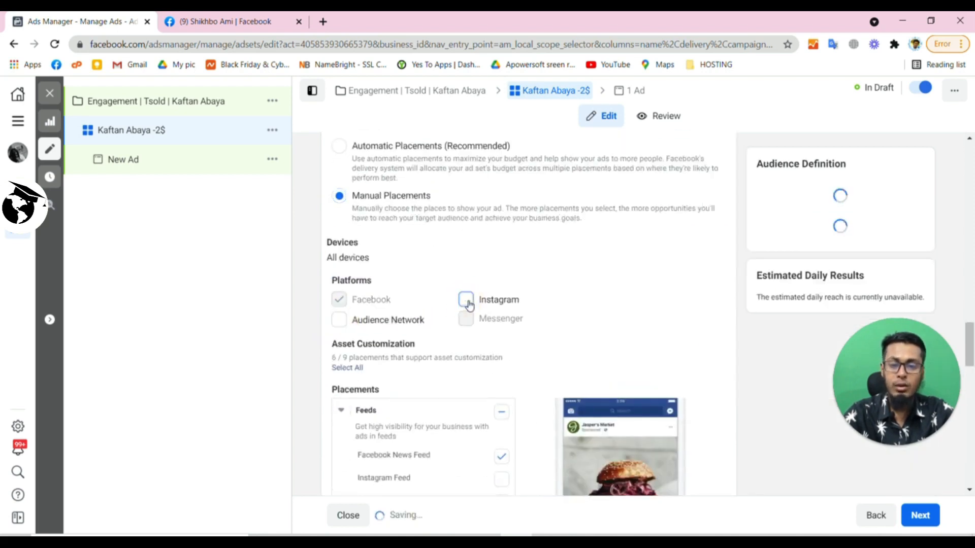
Step: Exclude the In-Stream placements and review the other placements and the optimization and delivery settings
{"action": "scroll", "coordinate": [452, 302], "scroll_direction": "down", "scroll_amount": 4}
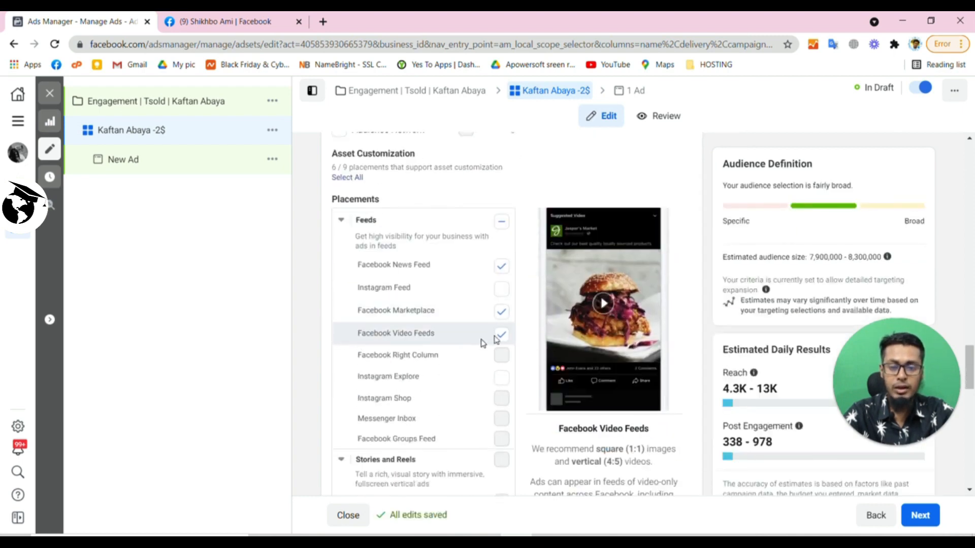
{"action": "scroll", "coordinate": [324, 345], "scroll_direction": "down", "scroll_amount": 6}
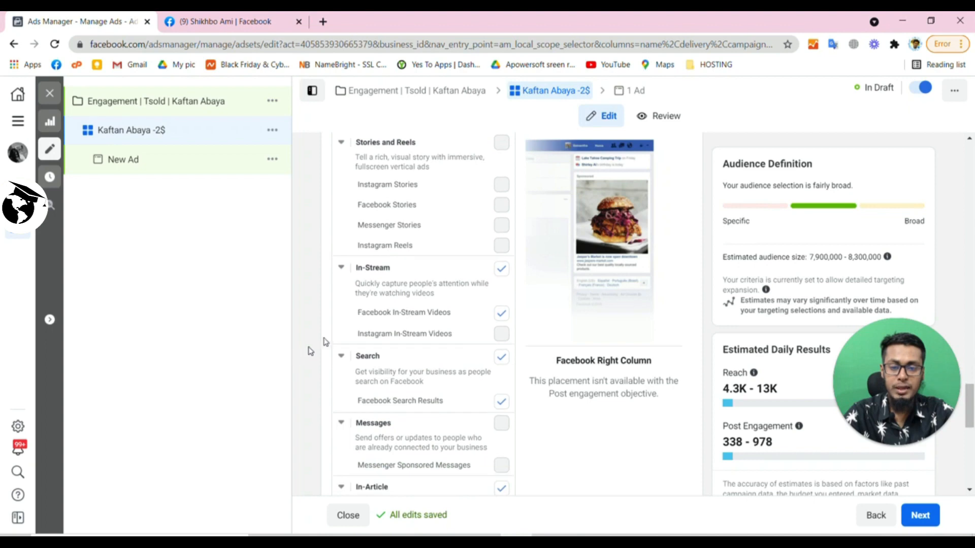
{"action": "left_click", "coordinate": [501, 269]}
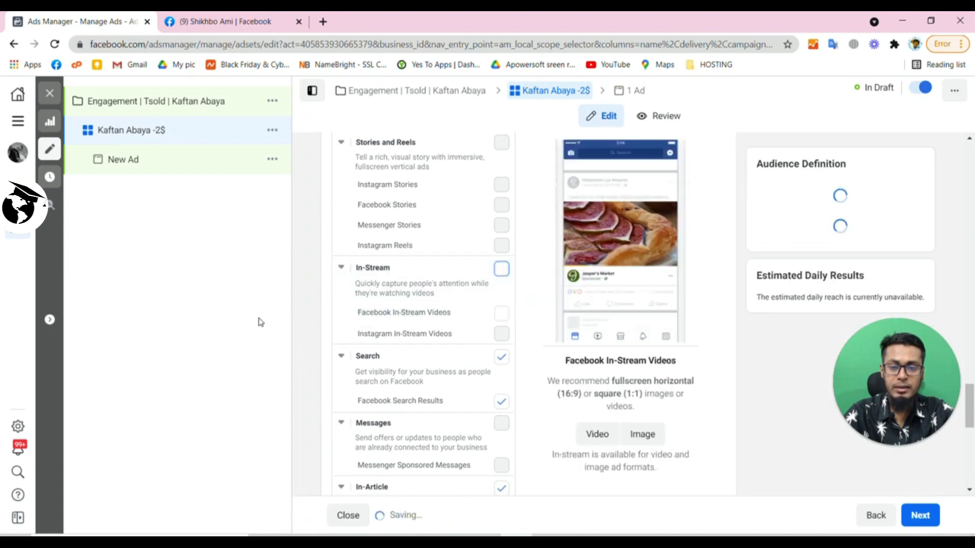
{"action": "scroll", "coordinate": [305, 317], "scroll_direction": "down", "scroll_amount": 4}
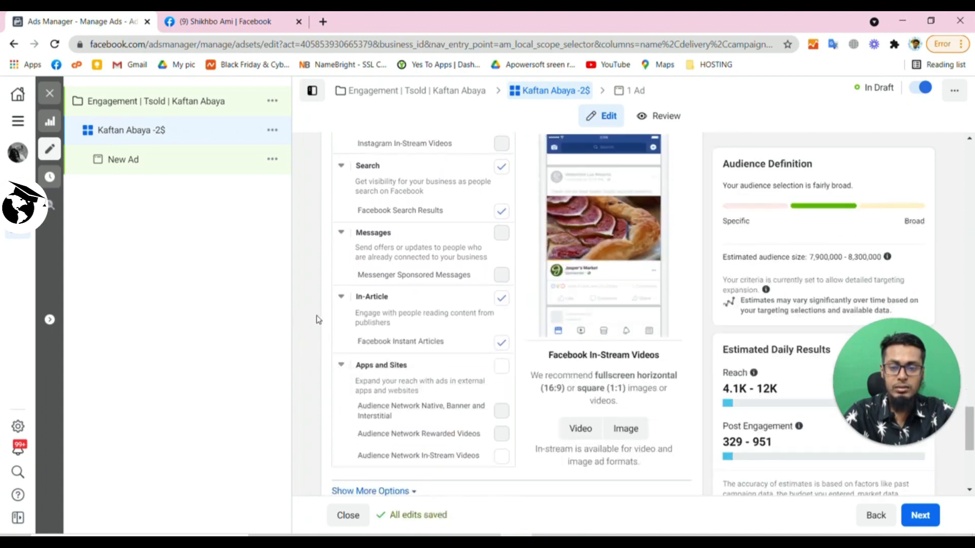
{"action": "scroll", "coordinate": [410, 327], "scroll_direction": "up", "scroll_amount": 4}
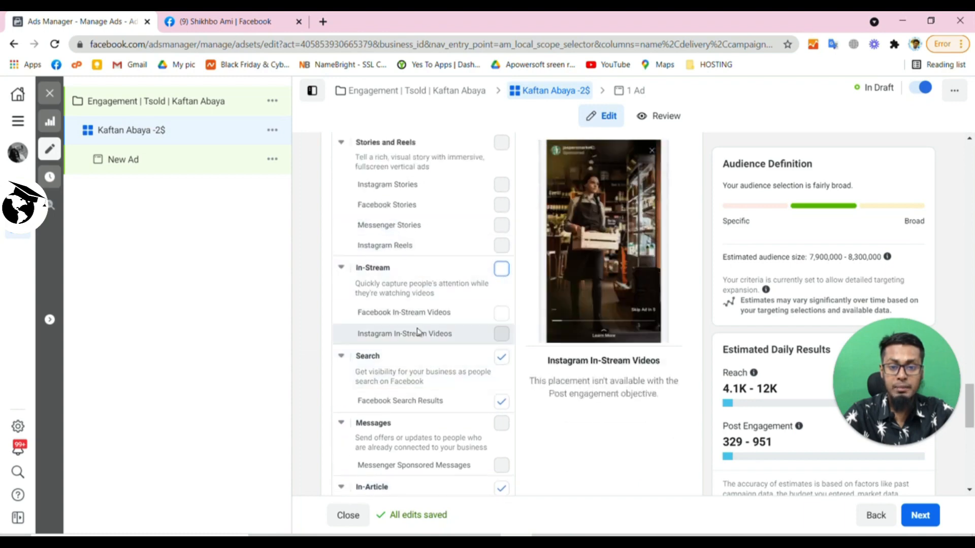
{"action": "scroll", "coordinate": [416, 357], "scroll_direction": "down", "scroll_amount": 1}
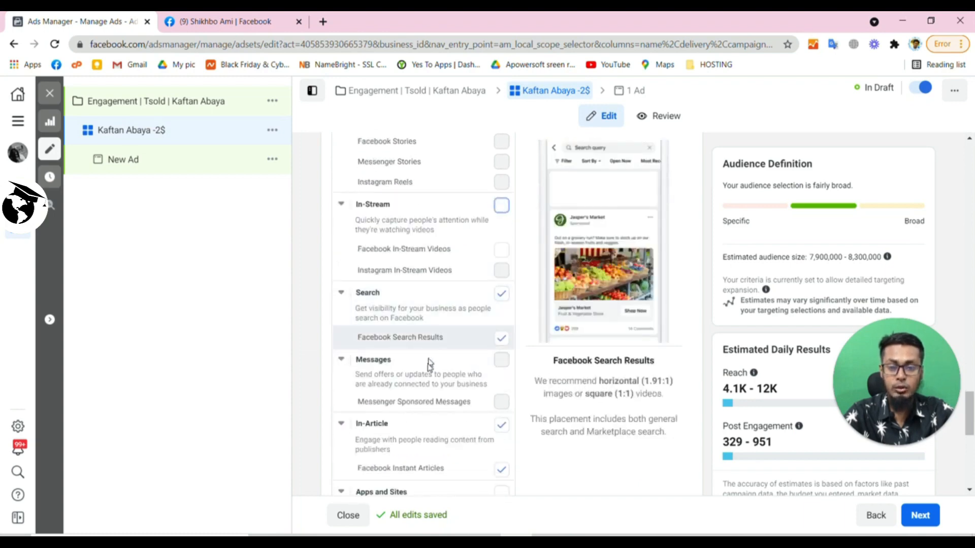
{"action": "scroll", "coordinate": [430, 365], "scroll_direction": "down", "scroll_amount": 2}
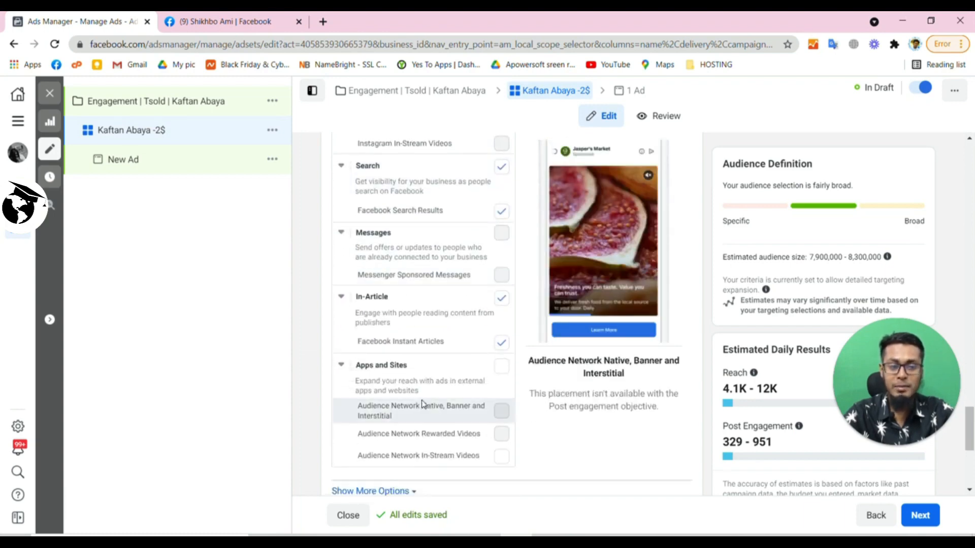
{"action": "scroll", "coordinate": [421, 404], "scroll_direction": "down", "scroll_amount": 3}
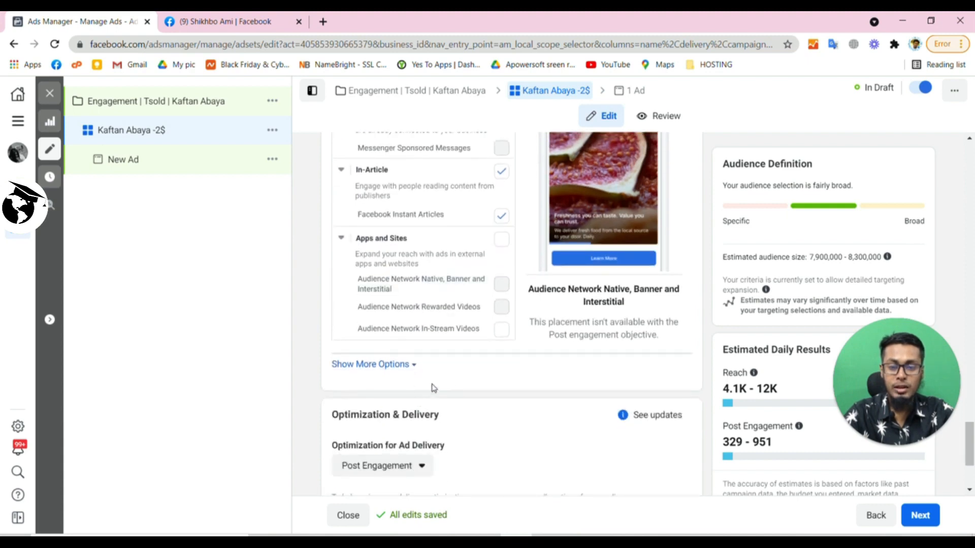
{"action": "scroll", "coordinate": [437, 388], "scroll_direction": "down", "scroll_amount": 2}
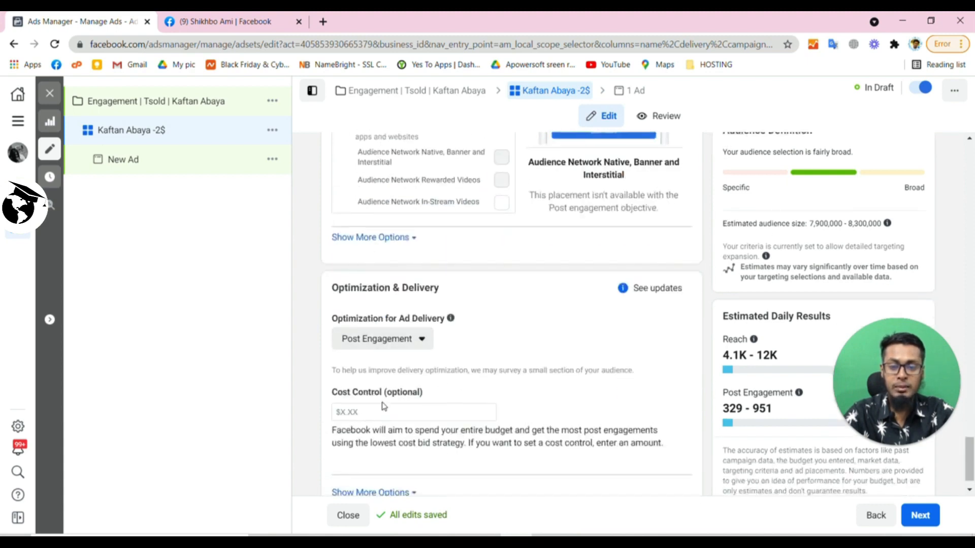
Step: Proceed to the ad level and set the ad's Facebook Page to TSOLD - Complete Modest Collections
{"action": "left_click", "coordinate": [915, 515]}
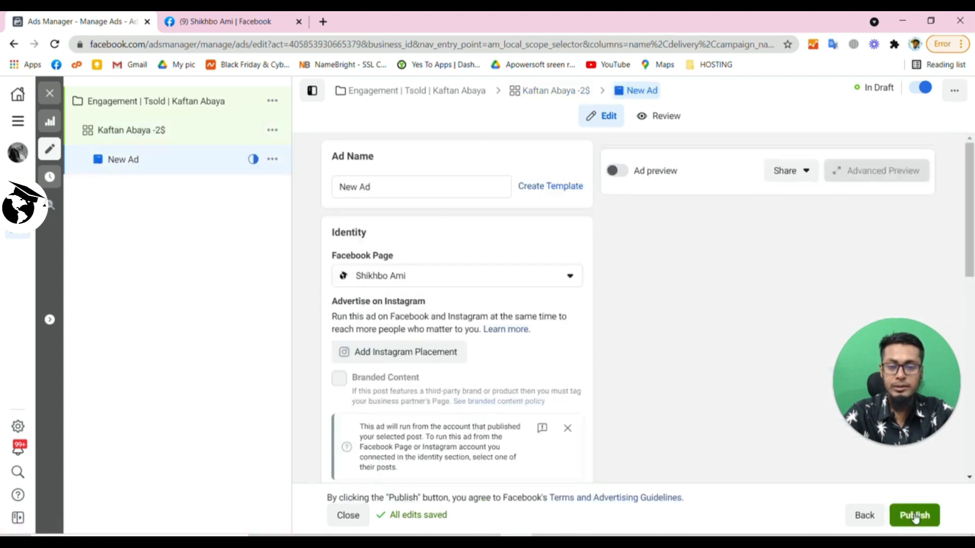
{"action": "left_click", "coordinate": [467, 280]}
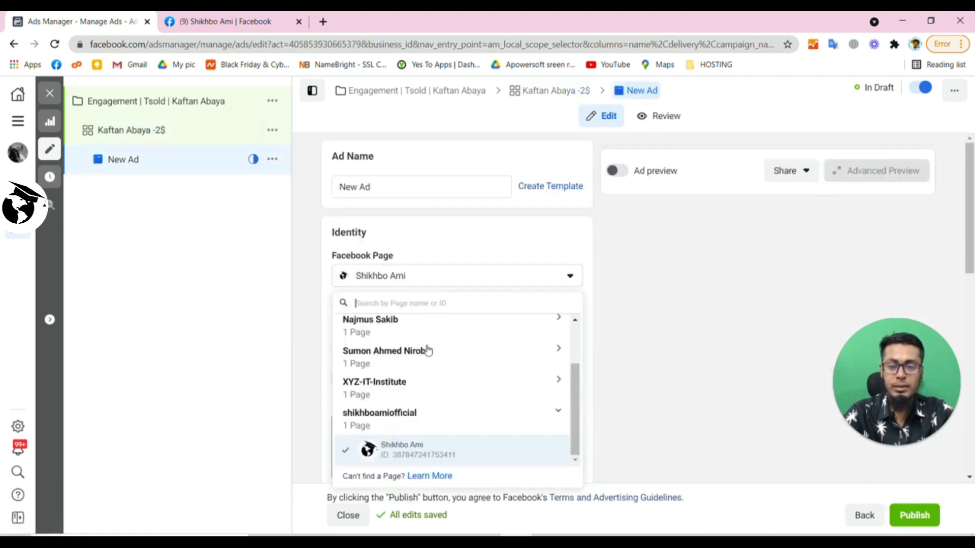
{"action": "left_click", "coordinate": [413, 361]}
{"action": "left_click", "coordinate": [404, 393]}
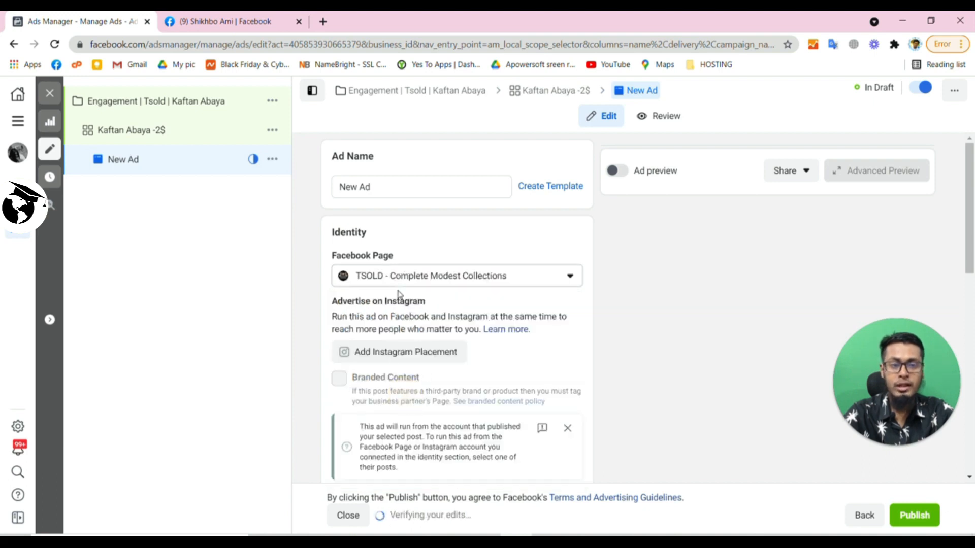
Step: Choose Use Existing Post as the ad setup after checking the available options
{"action": "scroll", "coordinate": [395, 295], "scroll_direction": "down", "scroll_amount": 4}
{"action": "scroll", "coordinate": [392, 305], "scroll_direction": "down", "scroll_amount": 1}
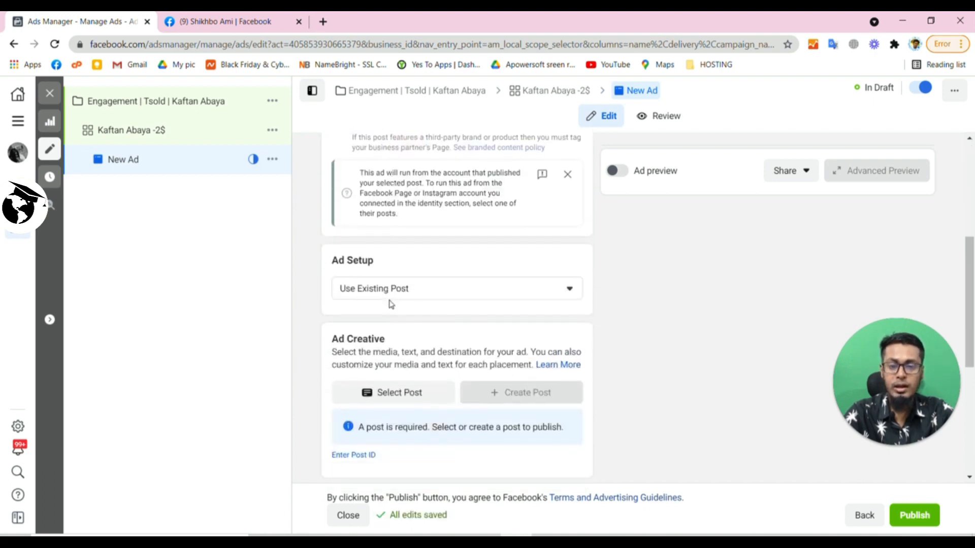
{"action": "left_click", "coordinate": [398, 289]}
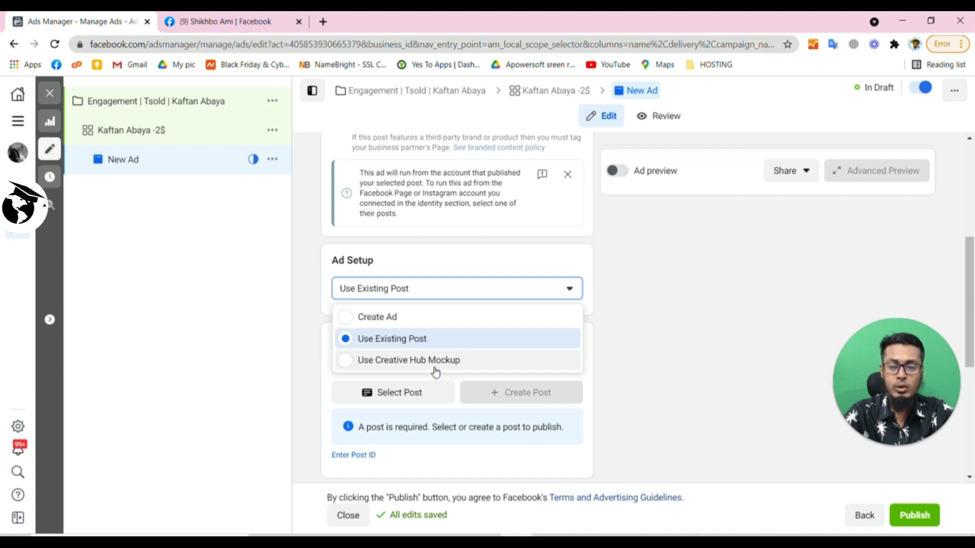
{"action": "left_click", "coordinate": [375, 341]}
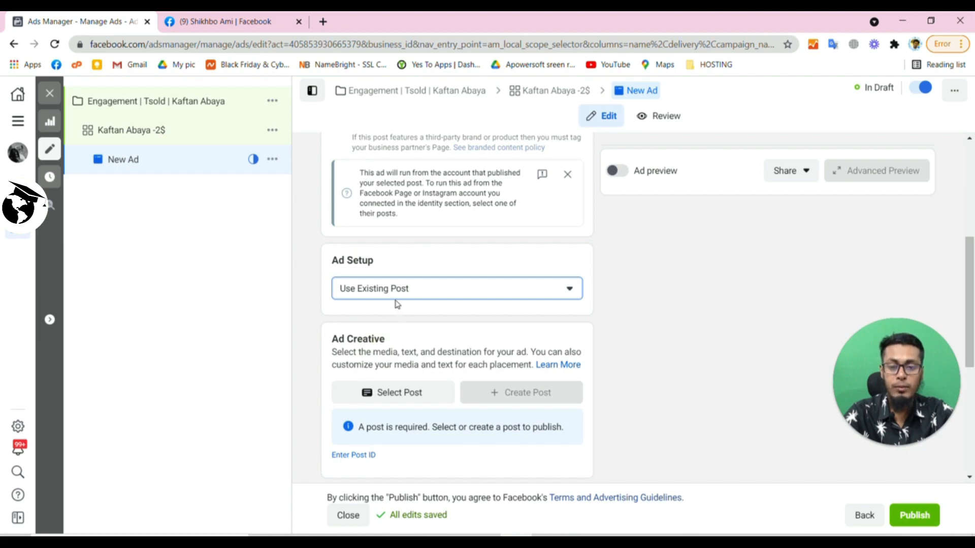
Step: Browse the Page's existing Facebook posts in the ad's post selection list, and close the list without choosing one
{"action": "left_click", "coordinate": [411, 399]}
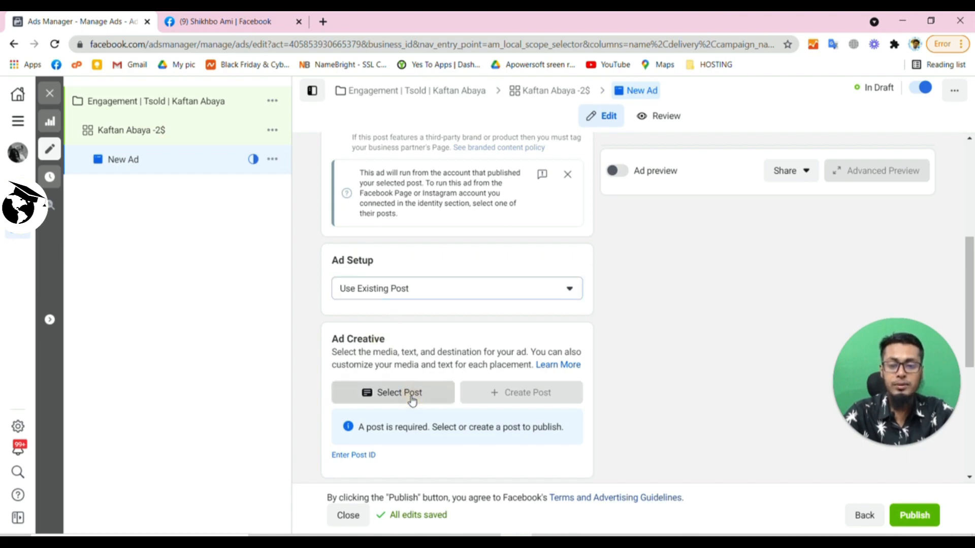
{"action": "scroll", "coordinate": [375, 350], "scroll_direction": "down", "scroll_amount": 2}
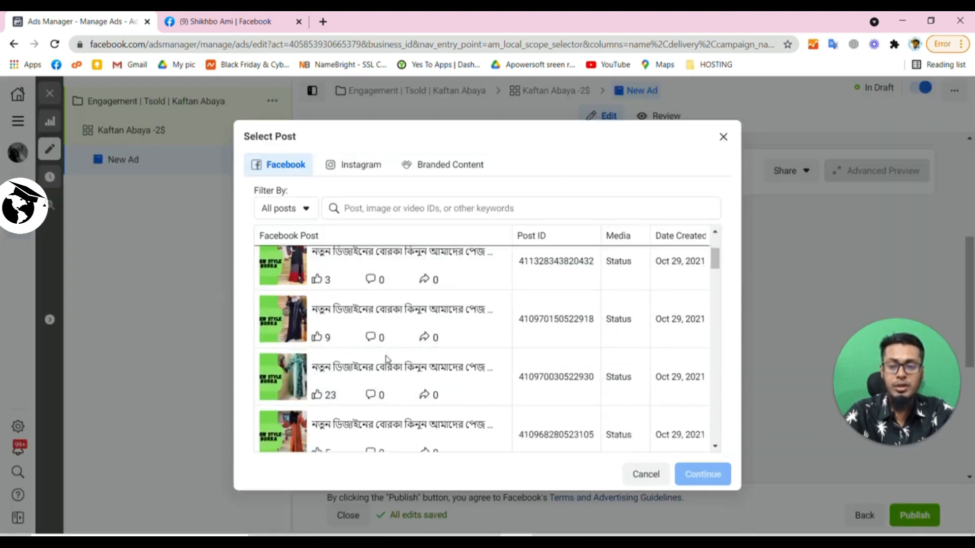
{"action": "scroll", "coordinate": [386, 358], "scroll_direction": "down", "scroll_amount": 10}
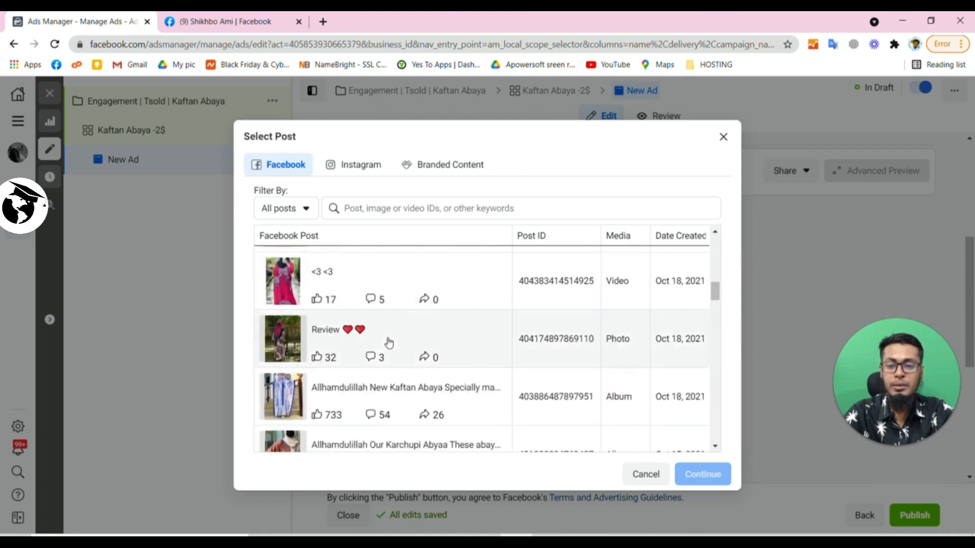
{"action": "scroll", "coordinate": [388, 343], "scroll_direction": "down", "scroll_amount": 10}
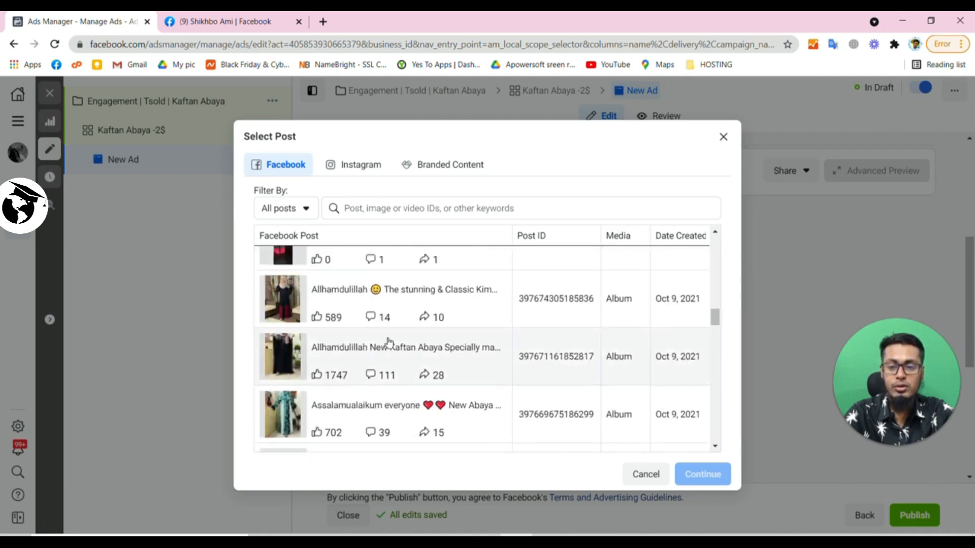
{"action": "scroll", "coordinate": [388, 343], "scroll_direction": "down", "scroll_amount": 10}
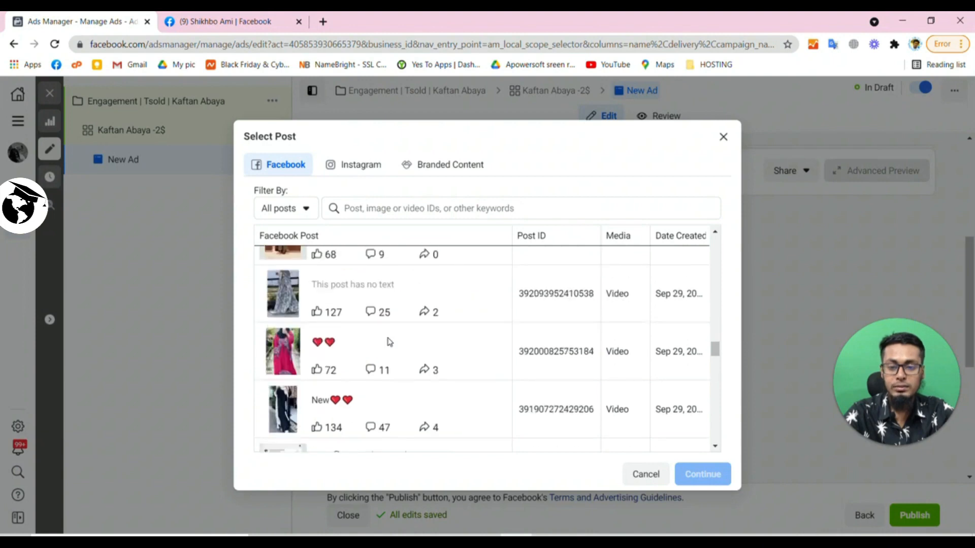
{"action": "scroll", "coordinate": [391, 342], "scroll_direction": "down", "scroll_amount": 5}
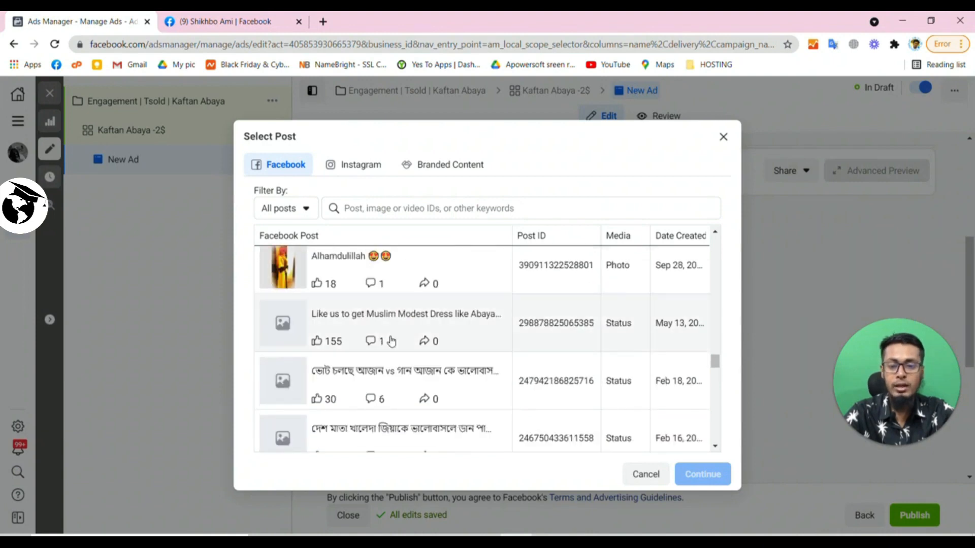
{"action": "left_click", "coordinate": [723, 144]}
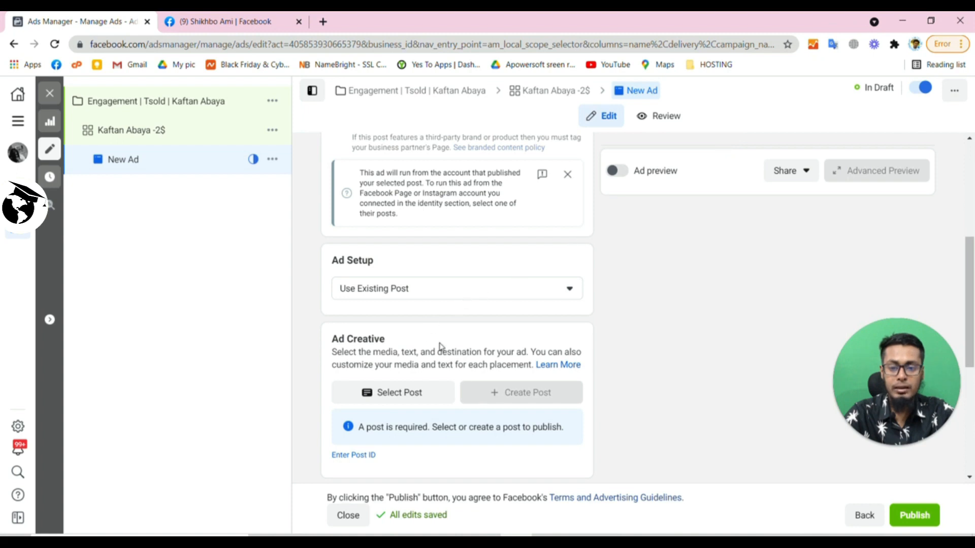
Step: Switch to the TSOLD Facebook Page, open the New Kaftan Abaya post in its own tab and copy the post ID from its URL
{"action": "scroll", "coordinate": [418, 410], "scroll_direction": "down", "scroll_amount": 2}
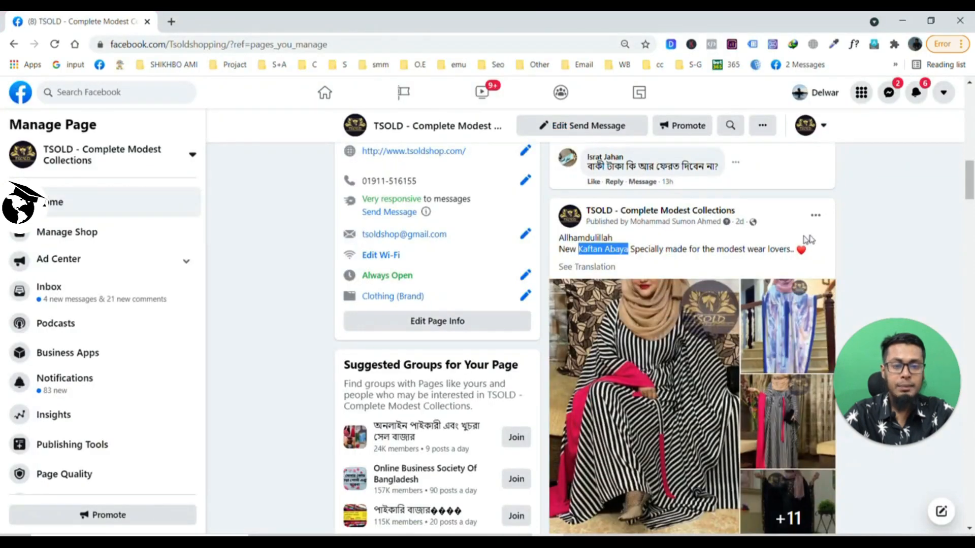
{"action": "left_click", "coordinate": [838, 229]}
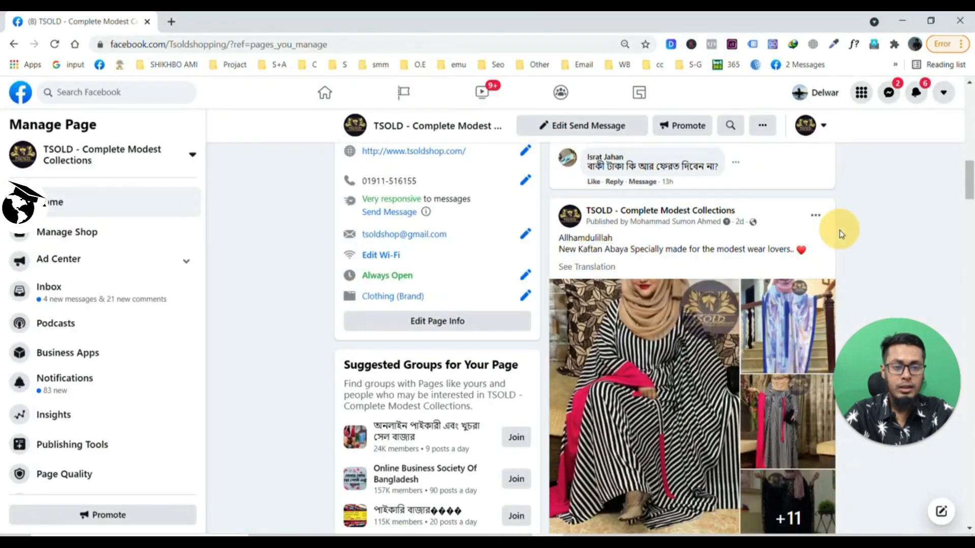
{"action": "mouse_move", "coordinate": [677, 231]}
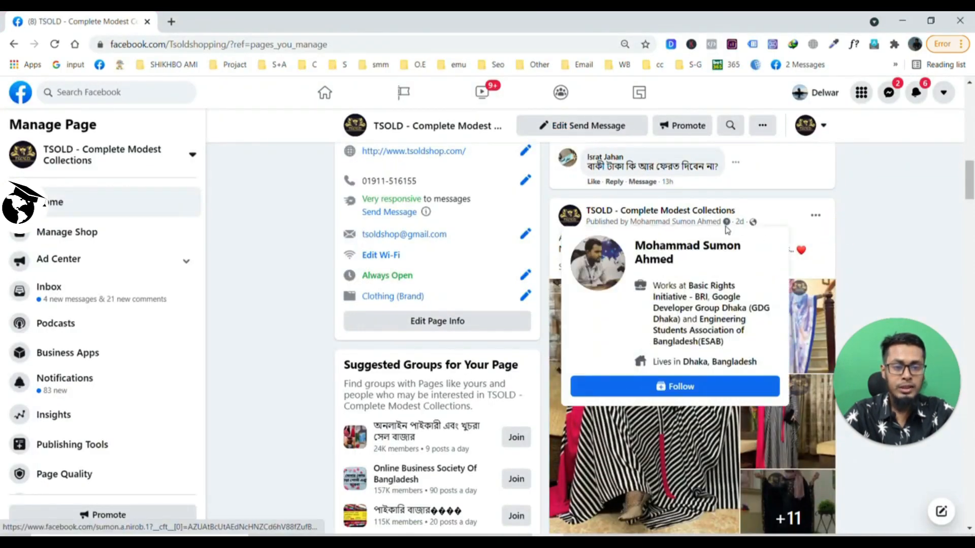
{"action": "middle_click", "coordinate": [740, 225]}
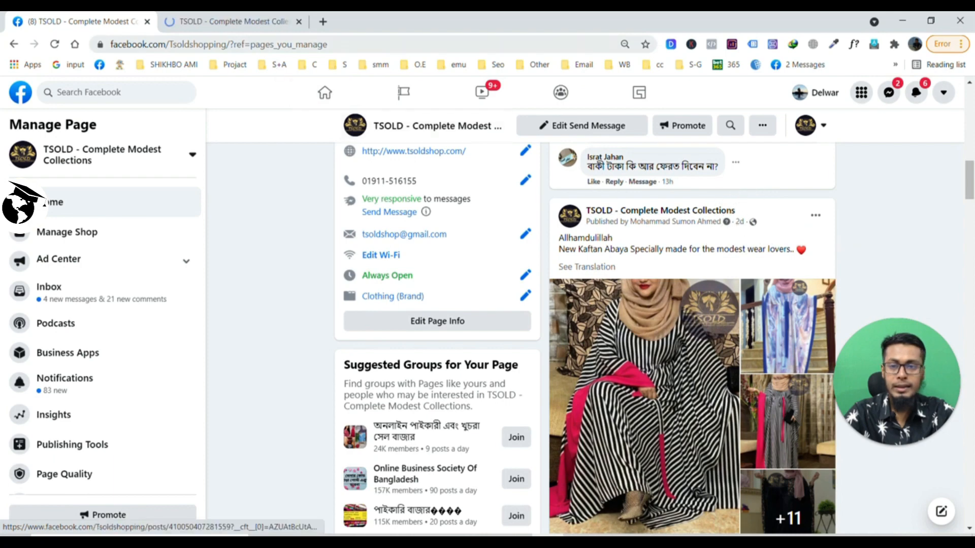
{"action": "left_click", "coordinate": [257, 22]}
{"action": "mouse_move", "coordinate": [335, 166]}
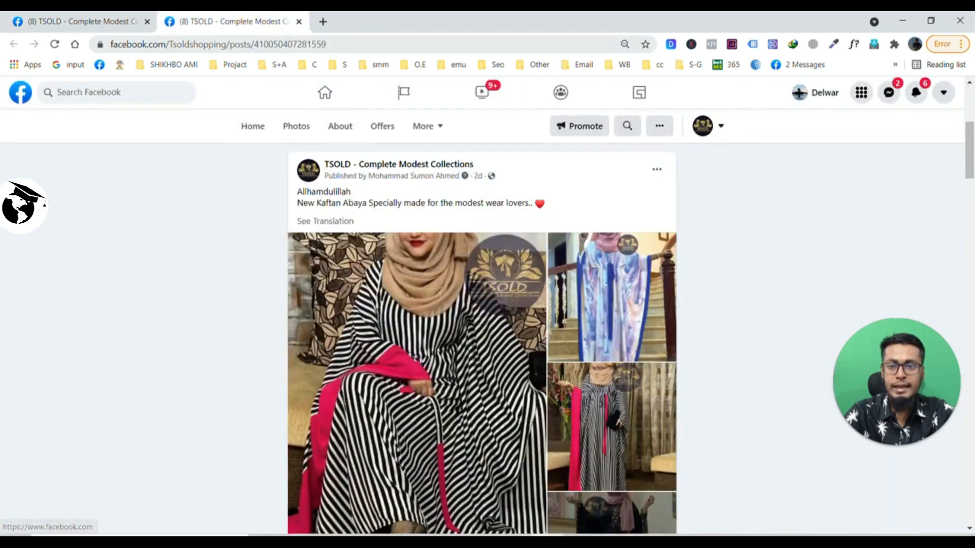
{"action": "left_click_drag", "start_coordinate": [253, 44], "coordinate": [355, 46]}
{"action": "key", "text": "ctrl+c"}
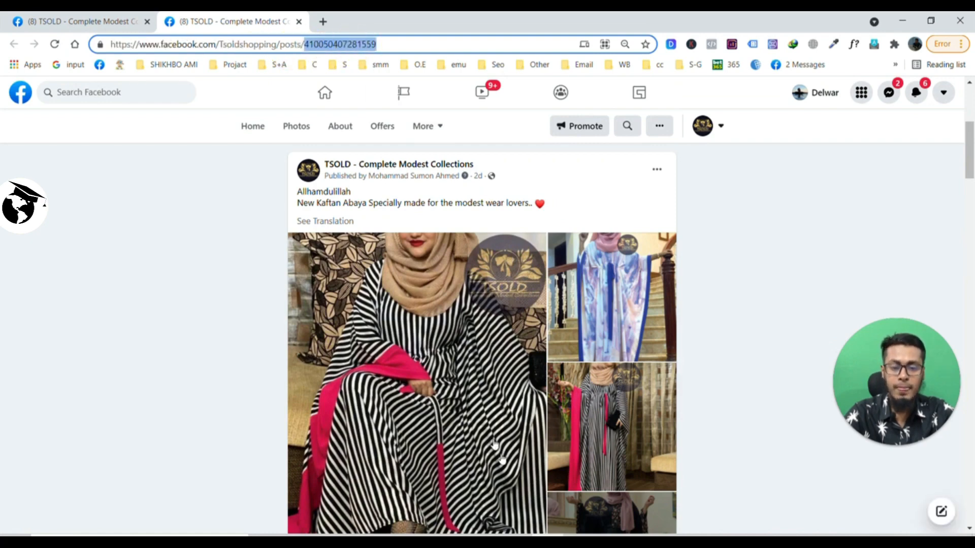
{"action": "left_click", "coordinate": [521, 539]}
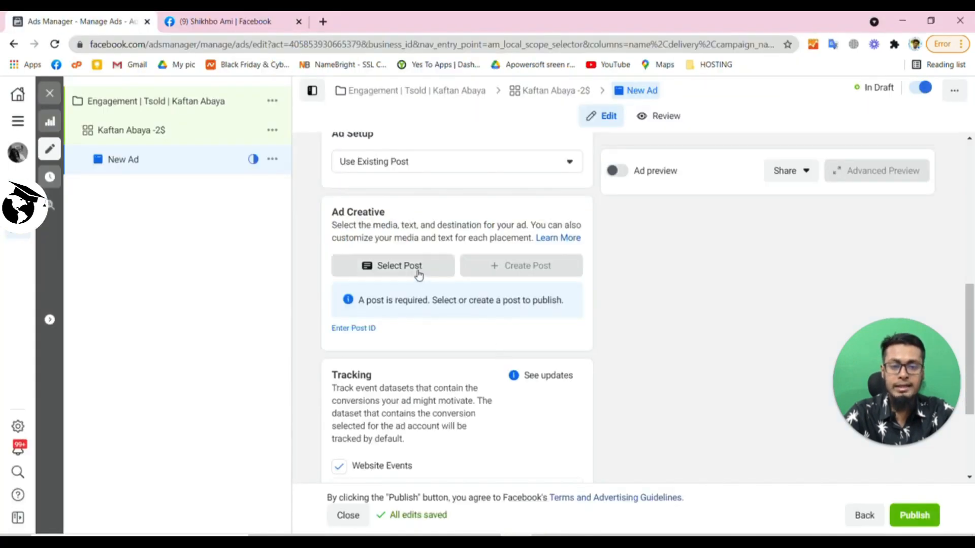
{"action": "left_click", "coordinate": [357, 330]}
{"action": "key", "text": "ctrl+v"}
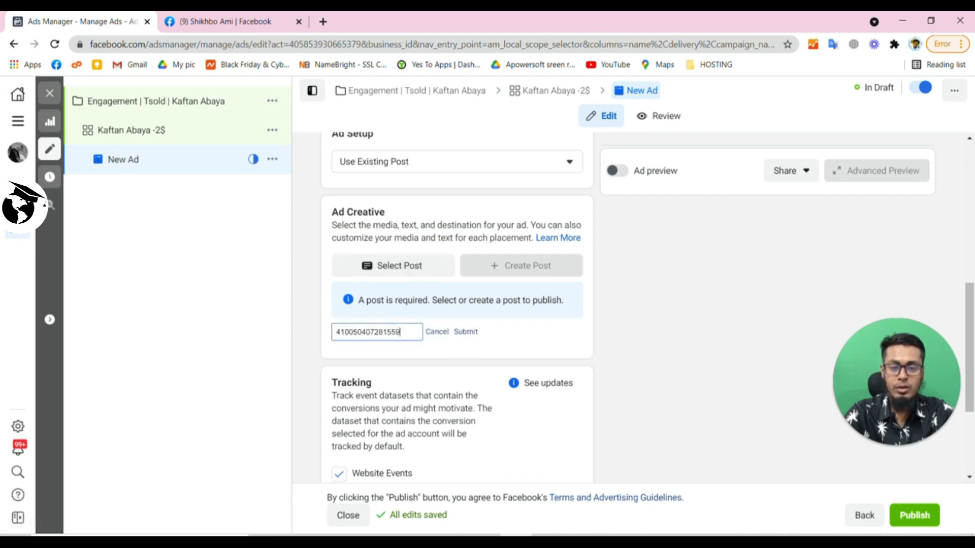
{"action": "left_click", "coordinate": [466, 332]}
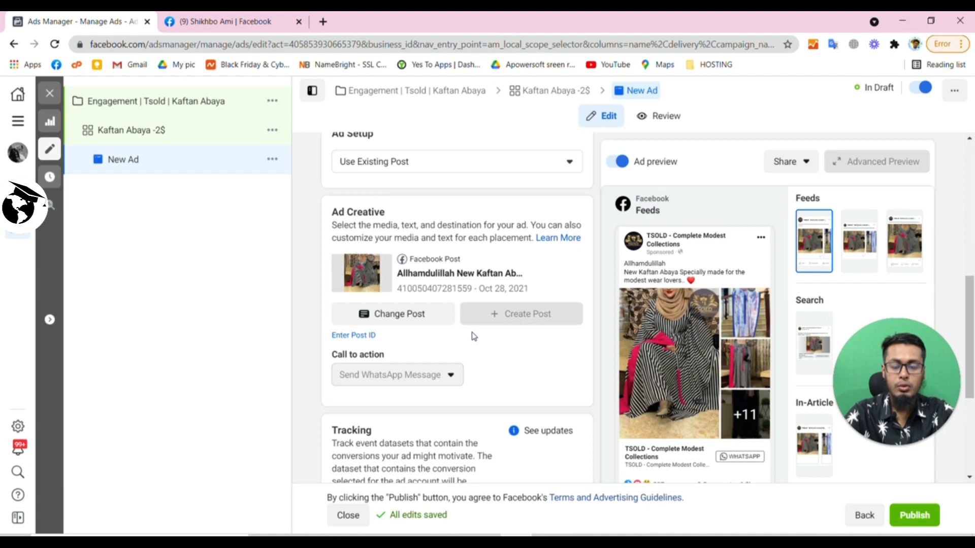
Step: Turn off Website Events tracking for the ad
{"action": "scroll", "coordinate": [473, 336], "scroll_direction": "down", "scroll_amount": 4}
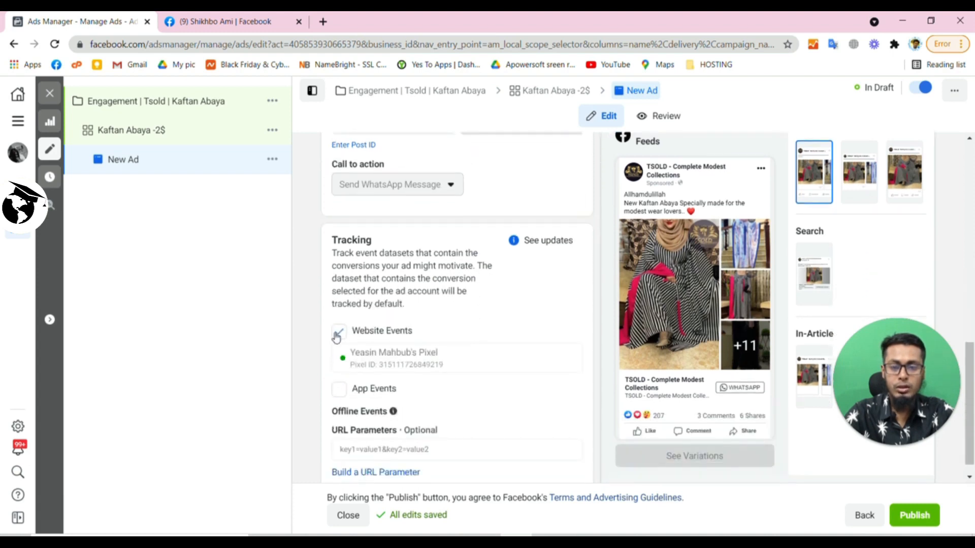
{"action": "left_click", "coordinate": [338, 332]}
{"action": "scroll", "coordinate": [442, 323], "scroll_direction": "up", "scroll_amount": 2}
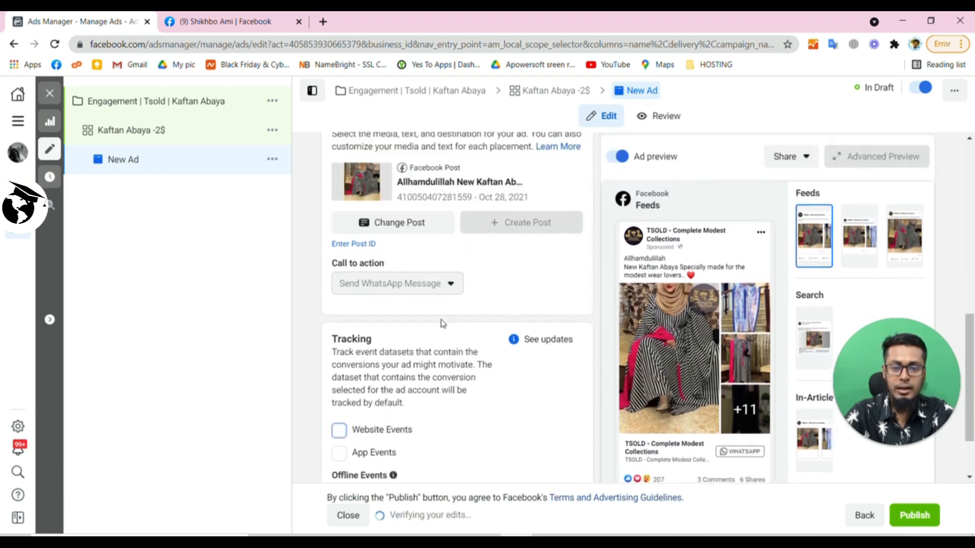
{"action": "scroll", "coordinate": [442, 323], "scroll_direction": "up", "scroll_amount": 3}
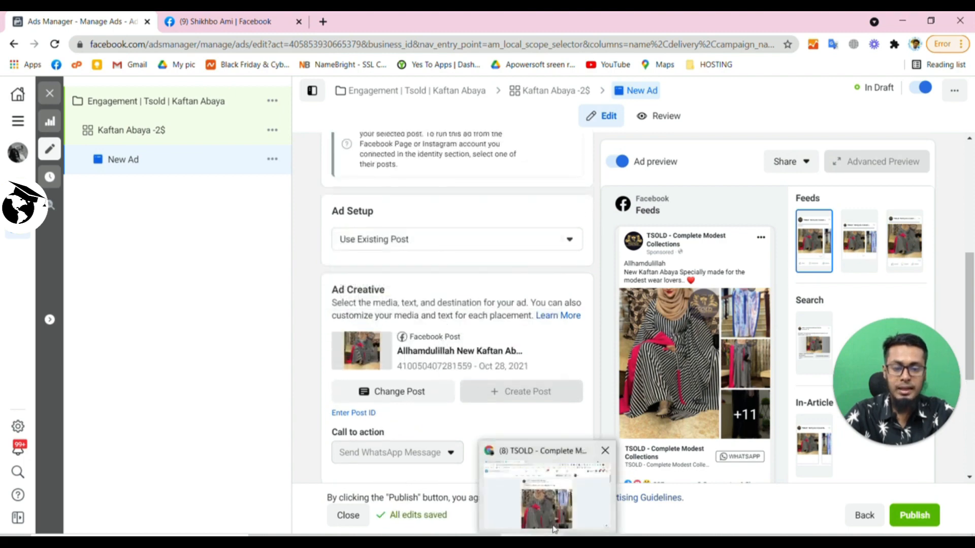
Step: Switch to the Kaftan Abaya post on the TSOLD Page and examine its text, photos and WhatsApp call to action
{"action": "left_click", "coordinate": [553, 528]}
{"action": "scroll", "coordinate": [562, 385], "scroll_direction": "down", "scroll_amount": 5}
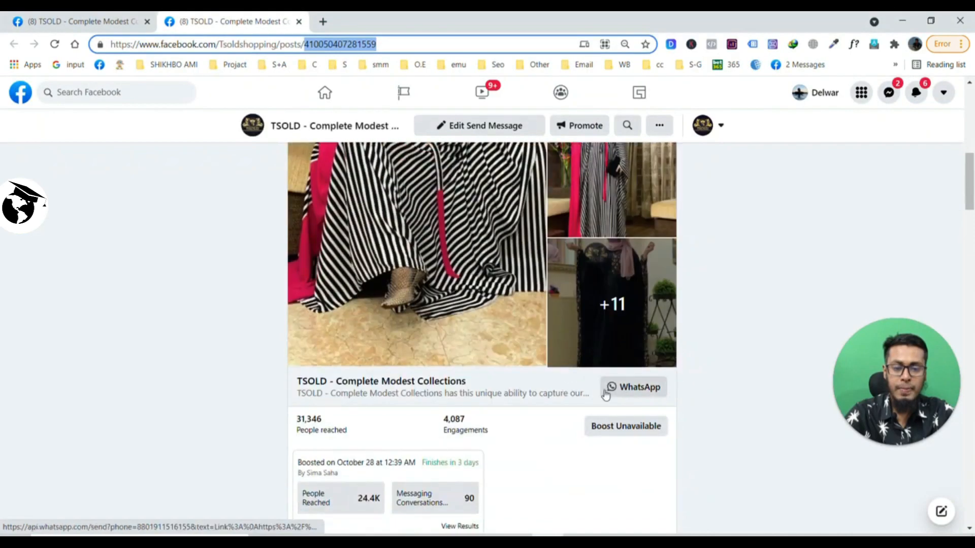
{"action": "scroll", "coordinate": [385, 398], "scroll_direction": "down", "scroll_amount": 3}
{"action": "scroll", "coordinate": [386, 398], "scroll_direction": "up", "scroll_amount": 5}
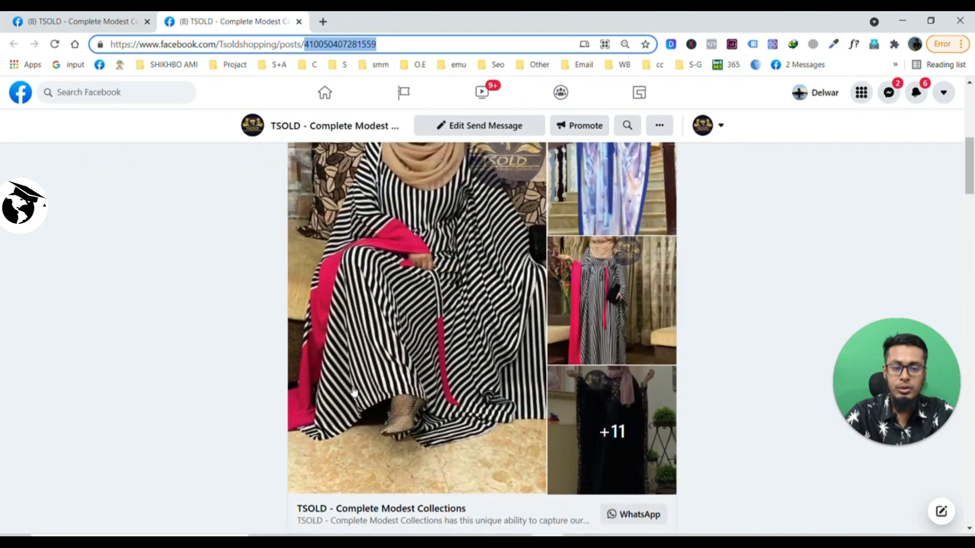
{"action": "scroll", "coordinate": [354, 391], "scroll_direction": "up", "scroll_amount": 6}
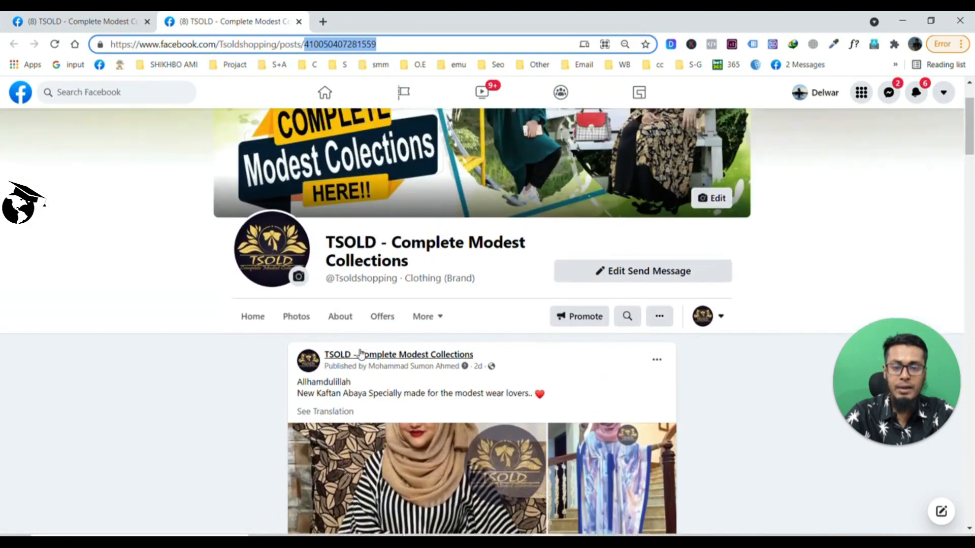
{"action": "scroll", "coordinate": [360, 354], "scroll_direction": "down", "scroll_amount": 1}
{"action": "scroll", "coordinate": [376, 349], "scroll_direction": "down", "scroll_amount": 4}
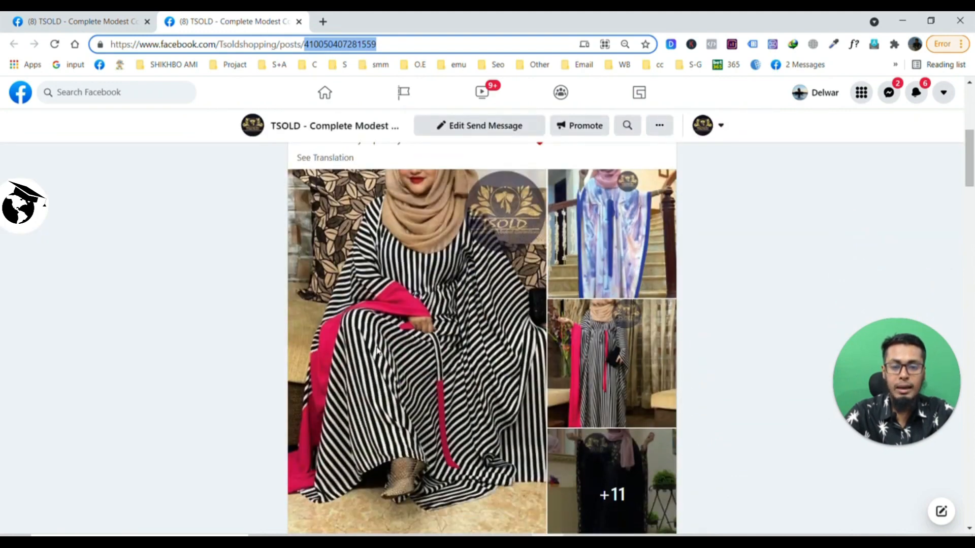
{"action": "scroll", "coordinate": [376, 350], "scroll_direction": "up", "scroll_amount": 2}
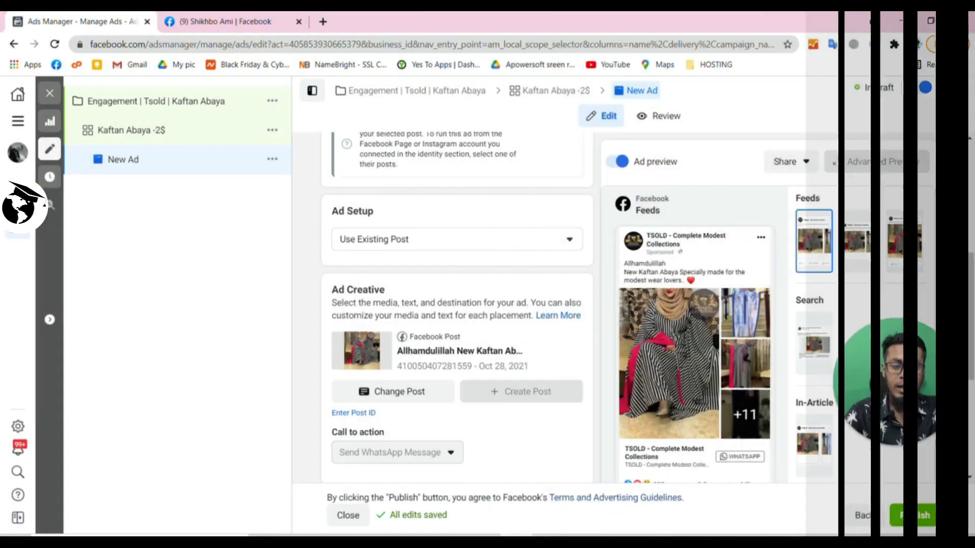
Step: Check the ad's identity, creative and tracking settings in Ads Manager, and publish the campaign with its ad set and ad
{"action": "scroll", "coordinate": [453, 329], "scroll_direction": "up", "scroll_amount": 6}
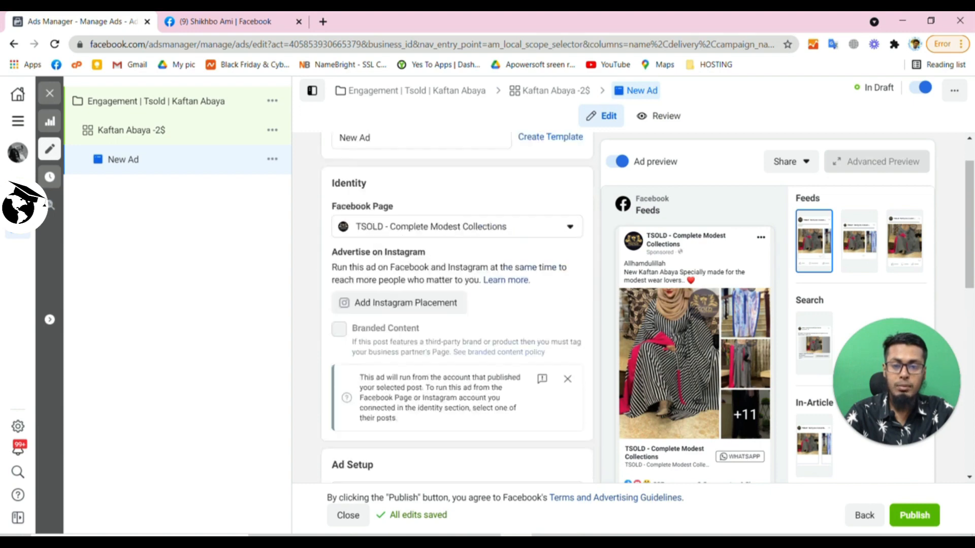
{"action": "scroll", "coordinate": [450, 310], "scroll_direction": "down", "scroll_amount": 10}
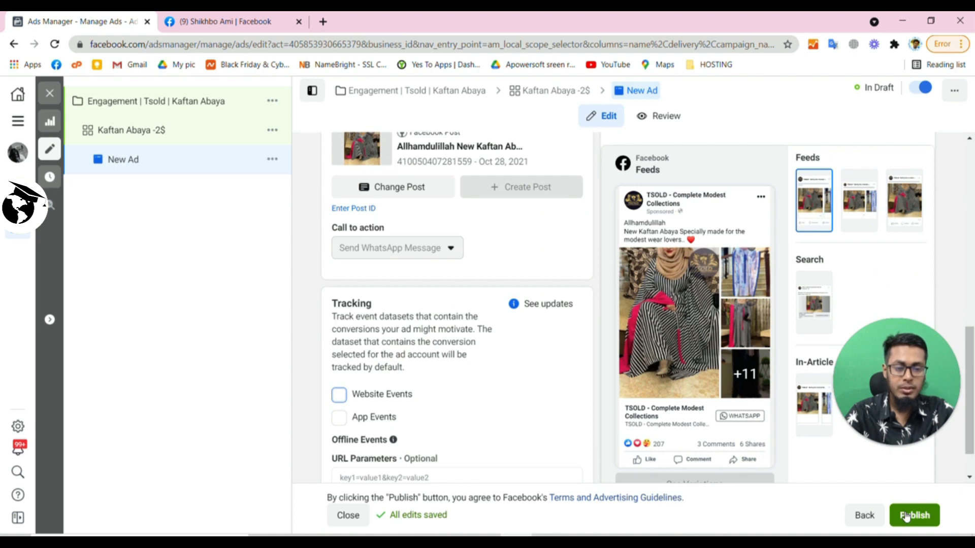
{"action": "left_click", "coordinate": [906, 516]}
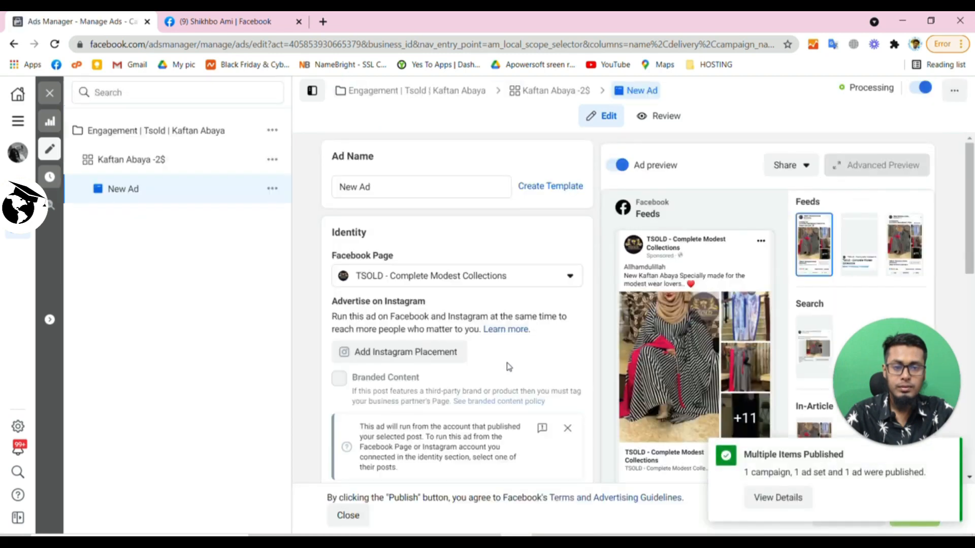
{"action": "left_click_drag", "start_coordinate": [908, 367], "coordinate": [185, 438]}
{"action": "left_click", "coordinate": [944, 455]}
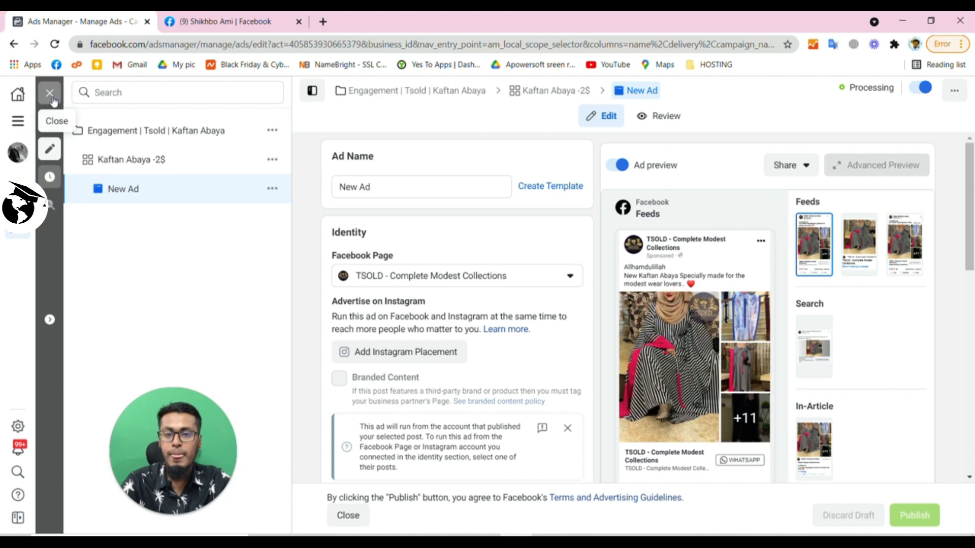
Step: Review the published campaign's details and the Kaftan Abaya -2$ ad set's budget, schedule, audience, detailed targeting and placements
{"action": "left_click", "coordinate": [143, 133]}
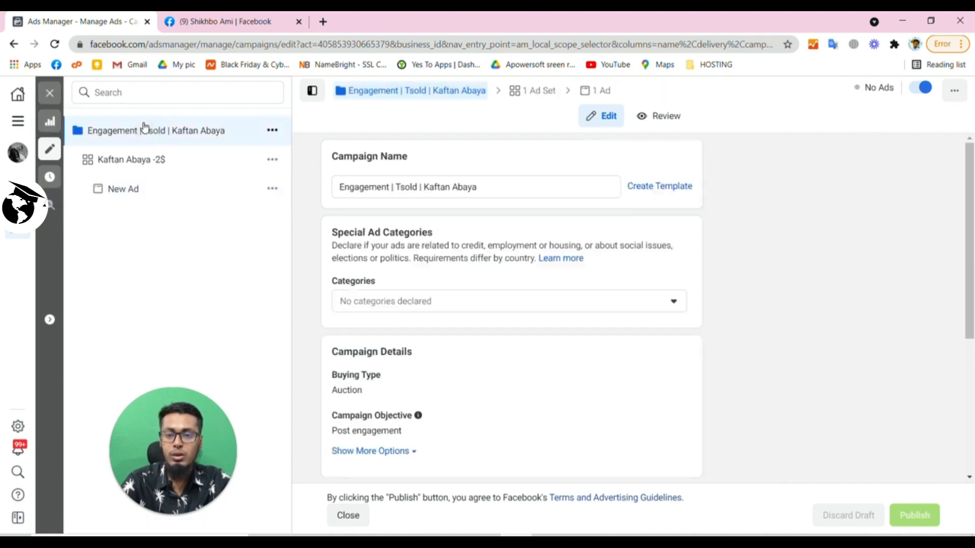
{"action": "left_click", "coordinate": [186, 163]}
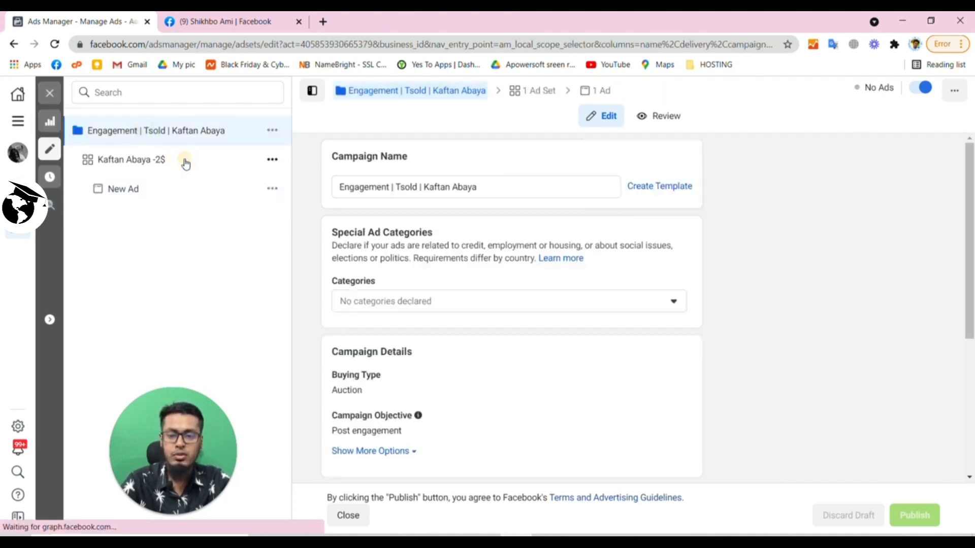
{"action": "scroll", "coordinate": [325, 253], "scroll_direction": "down", "scroll_amount": 4}
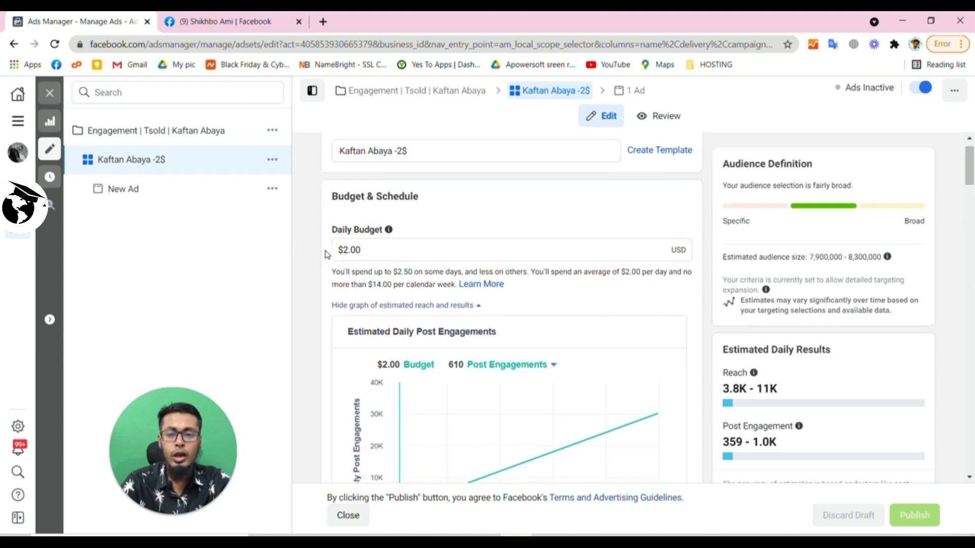
{"action": "scroll", "coordinate": [327, 255], "scroll_direction": "down", "scroll_amount": 4}
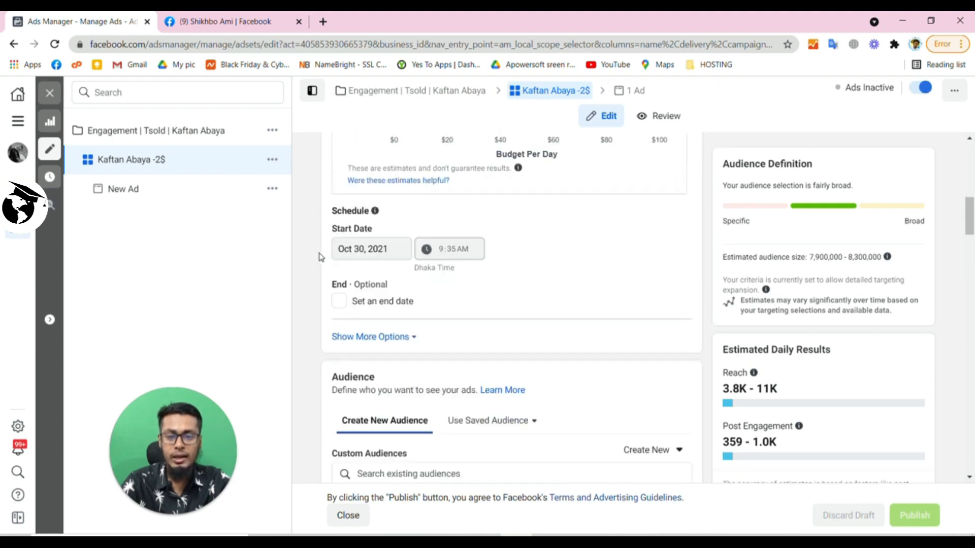
{"action": "scroll", "coordinate": [320, 256], "scroll_direction": "down", "scroll_amount": 6}
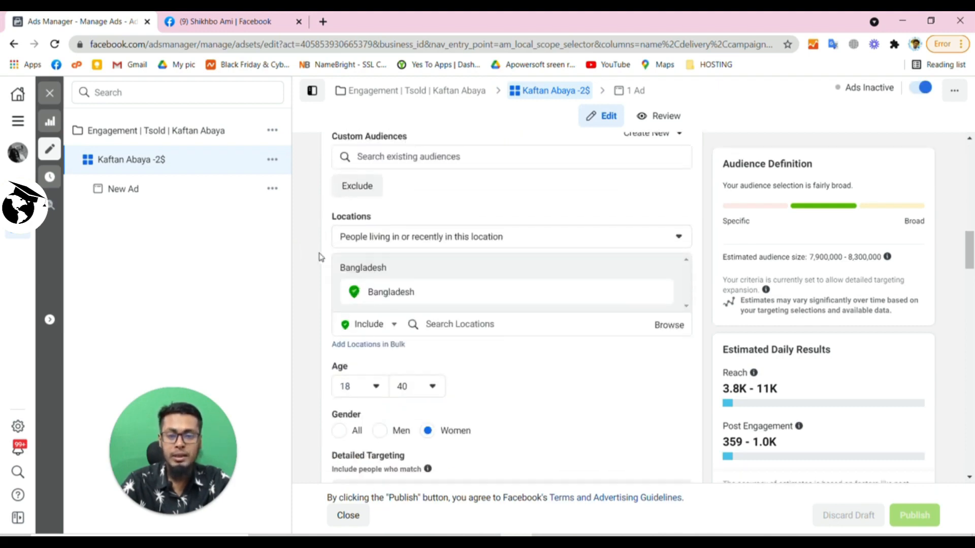
{"action": "scroll", "coordinate": [320, 256], "scroll_direction": "down", "scroll_amount": 4}
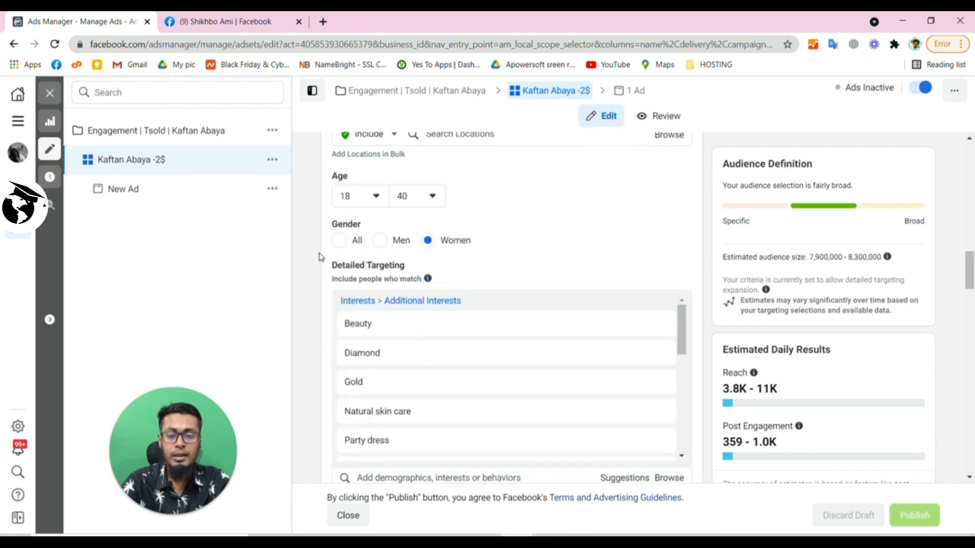
{"action": "scroll", "coordinate": [320, 256], "scroll_direction": "down", "scroll_amount": 4}
{"action": "scroll", "coordinate": [320, 256], "scroll_direction": "down", "scroll_amount": 5}
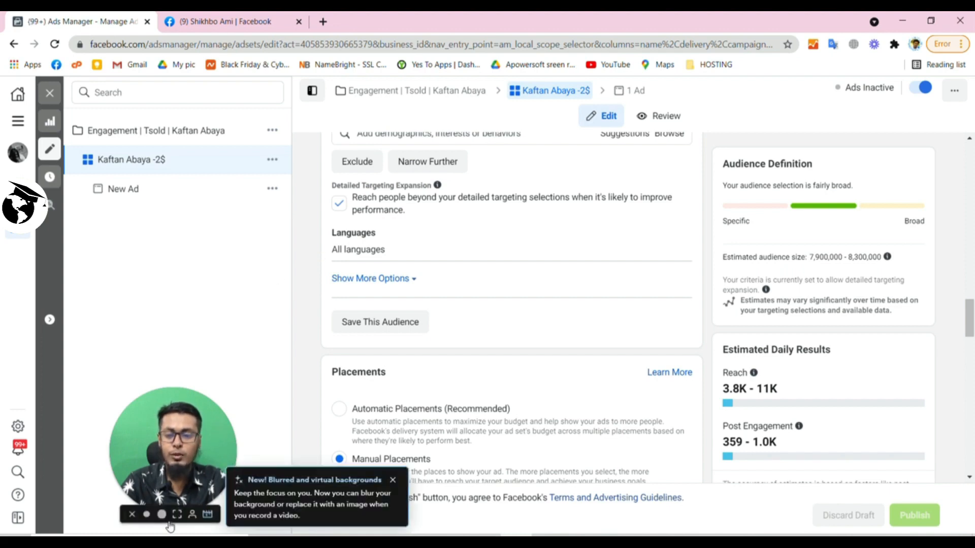
{"action": "left_click", "coordinate": [165, 515]}
{"action": "left_click_drag", "start_coordinate": [310, 435], "coordinate": [538, 371]}
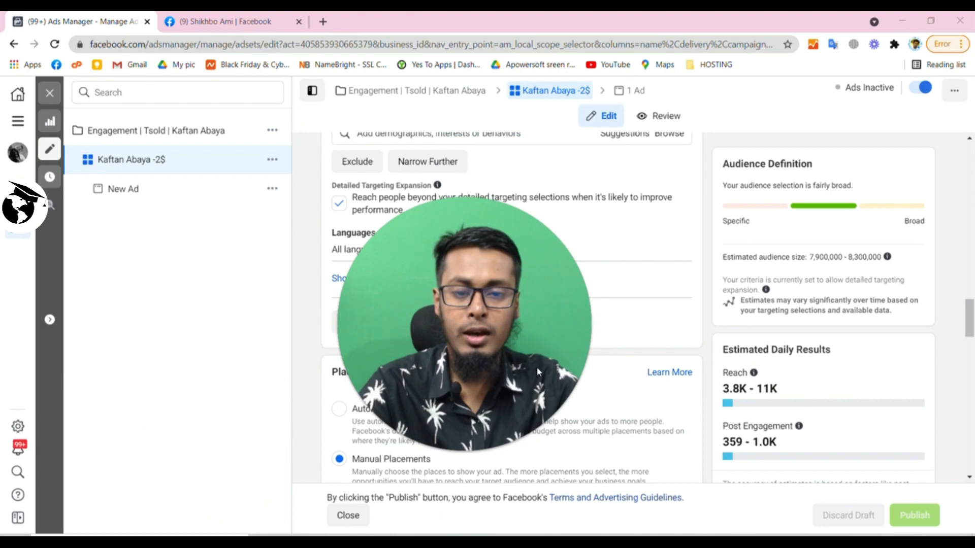
{"action": "mouse_move", "coordinate": [533, 369]}
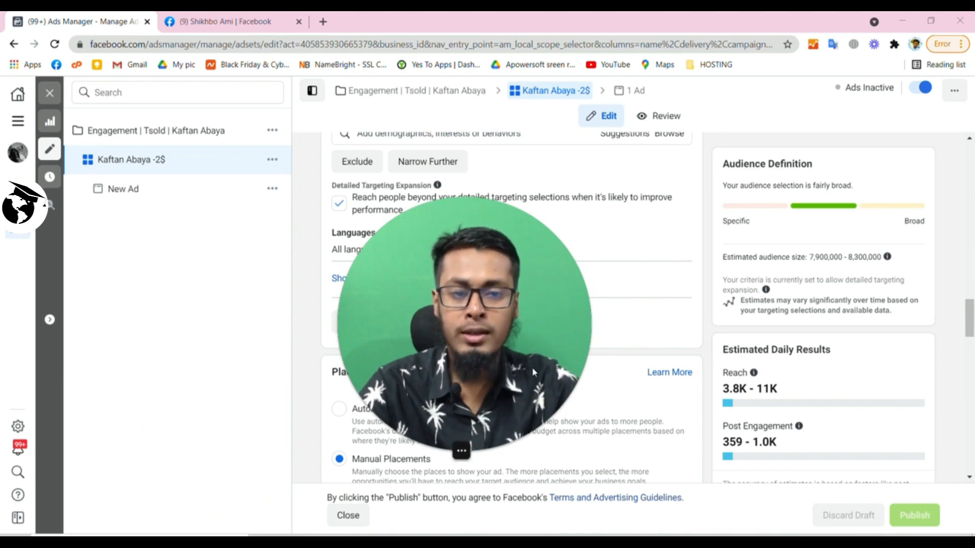